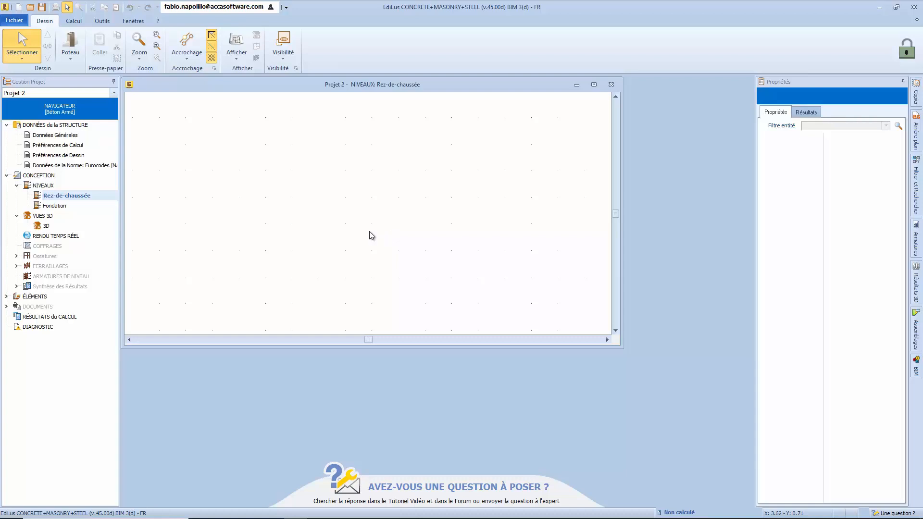
Step: Import Example_01.DWG into the Rez-de-chaussée plan as a DXF/DWG drawing with scale factor 1
click(70, 57)
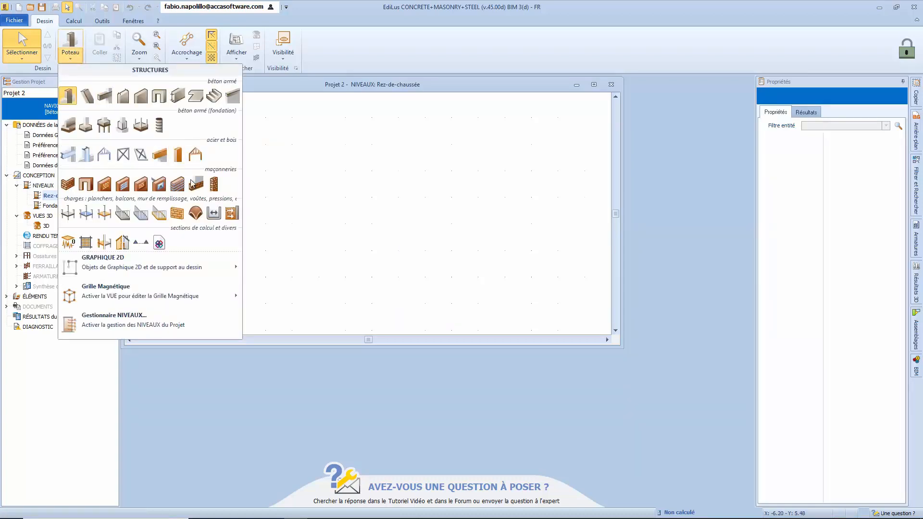
mouse_move(212, 267)
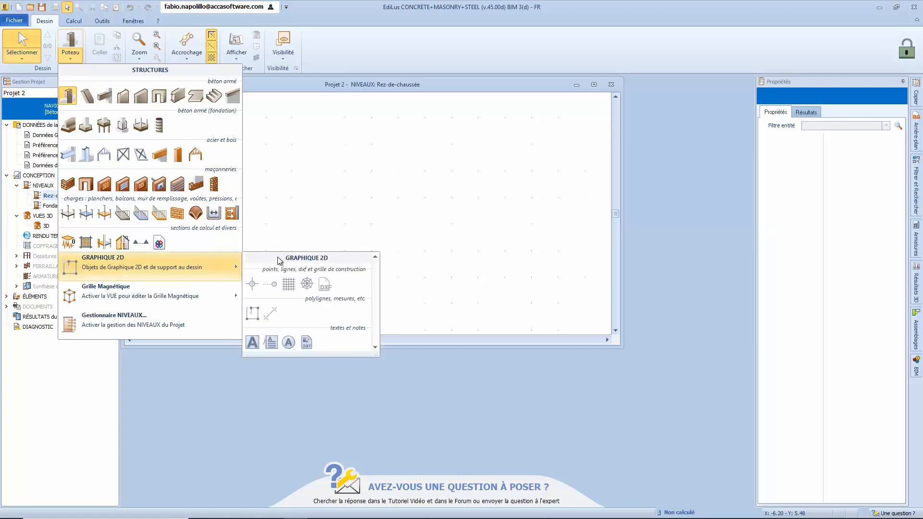
click(323, 287)
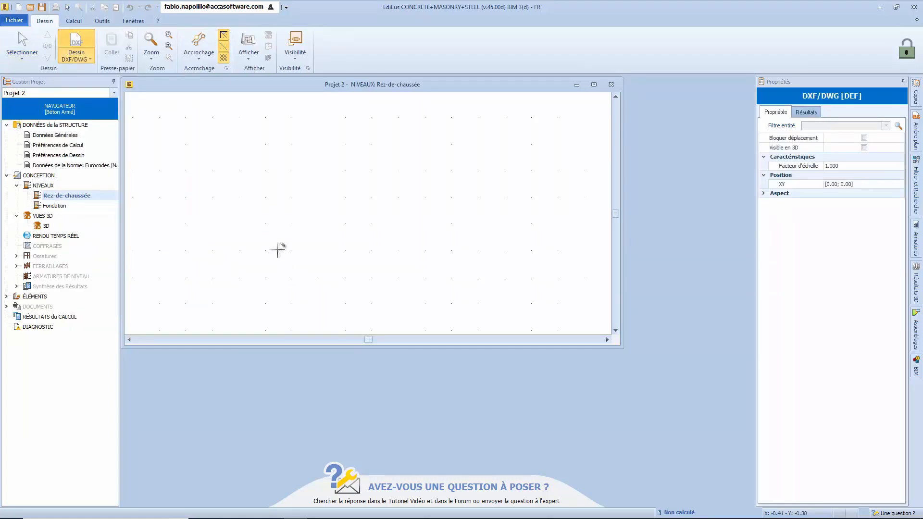
click(327, 199)
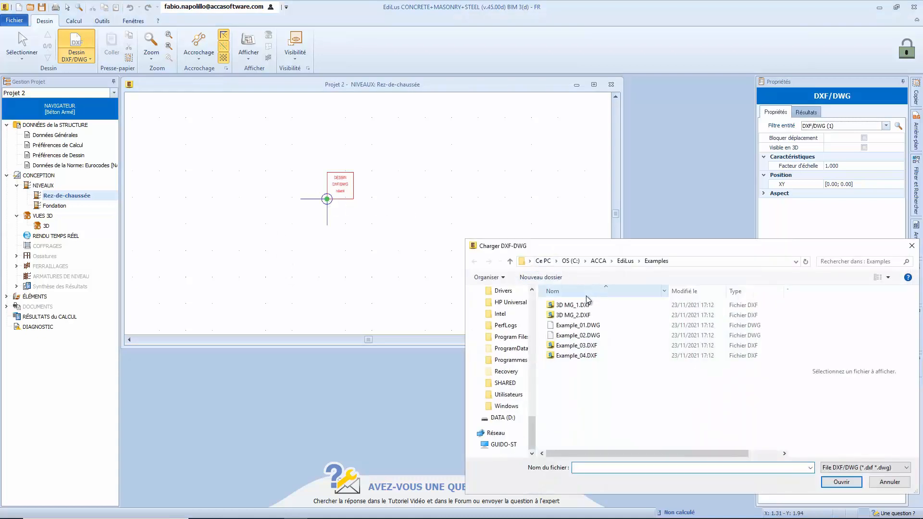
click(578, 325)
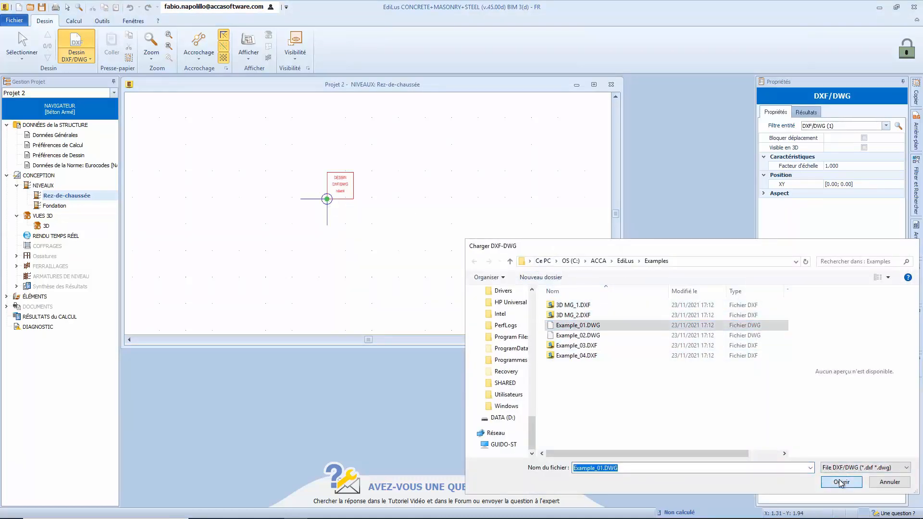
click(840, 482)
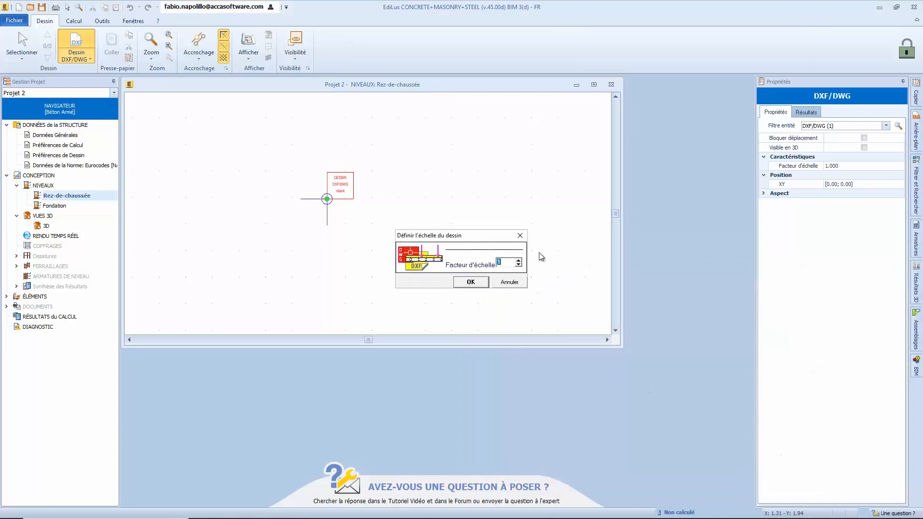
click(464, 283)
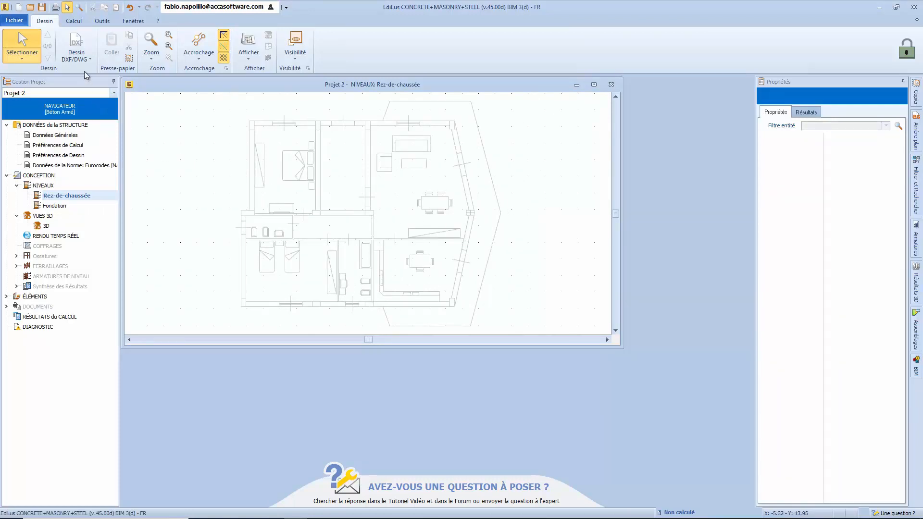
Step: Place a 30x50 Poteau at the upper-left exterior corner of the imported floor plan
click(77, 54)
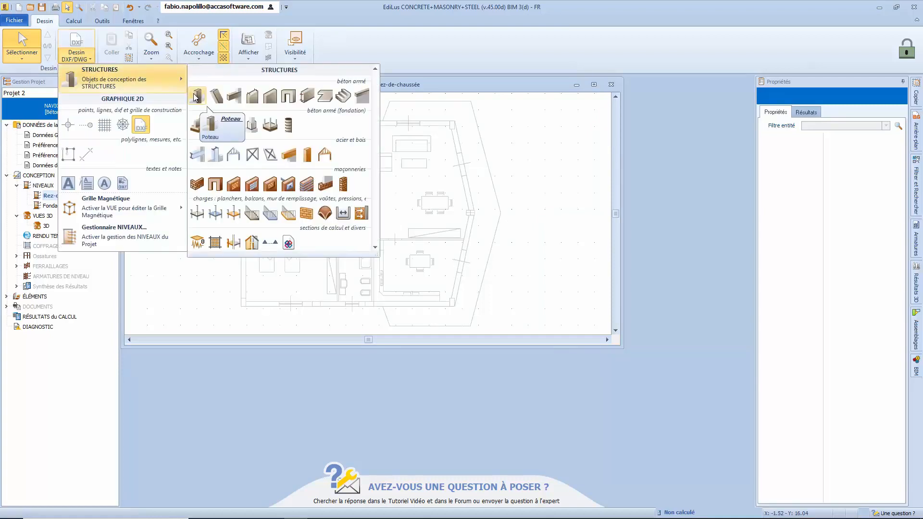
click(195, 96)
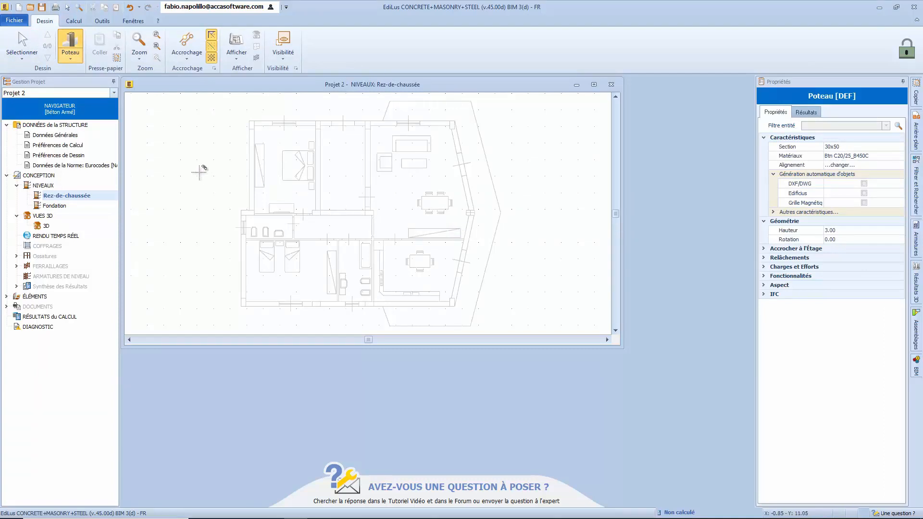
scroll(216, 142, up, 4)
middle_drag(302, 115, 267, 277)
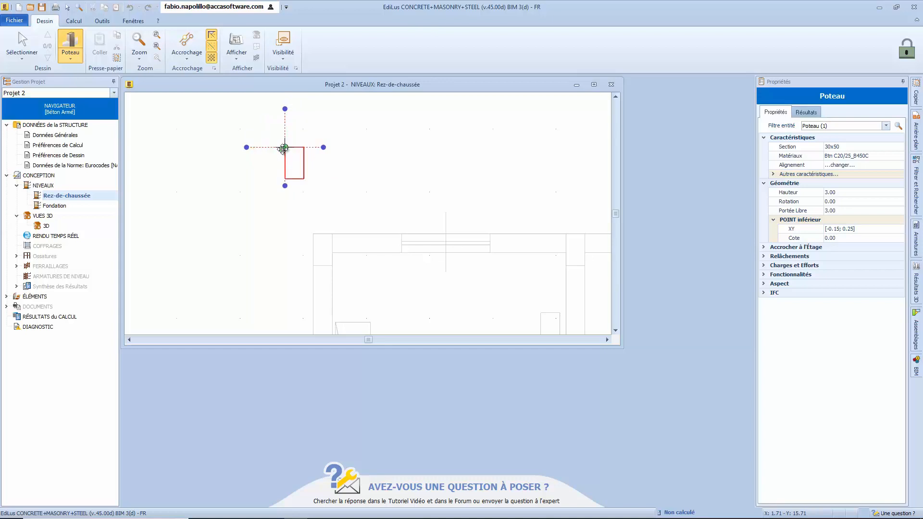
click(313, 234)
Step: Place three more 30x50 columns along the upper exterior wall, at the two interior wall junctions and the upper-right corner
middle_drag(498, 207, 337, 193)
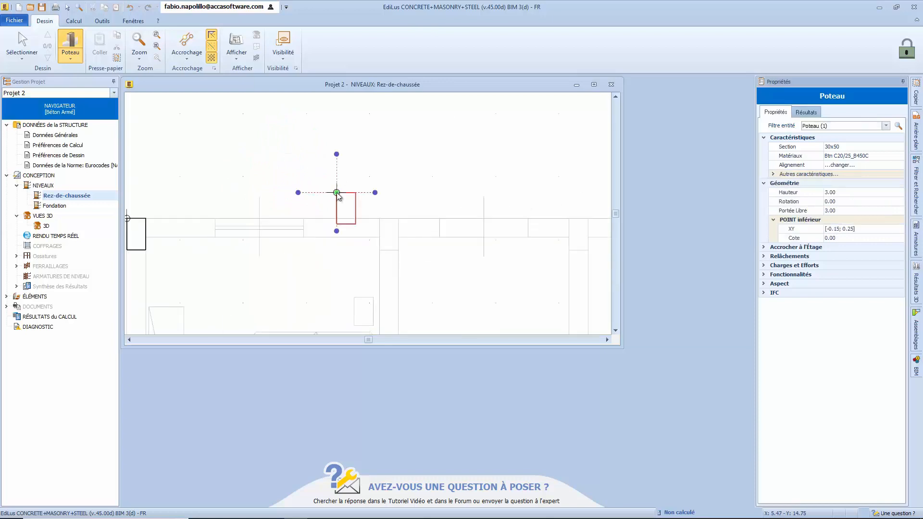
drag(336, 193, 380, 218)
middle_drag(562, 178, 329, 155)
drag(332, 168, 338, 194)
scroll(500, 173, down, 2)
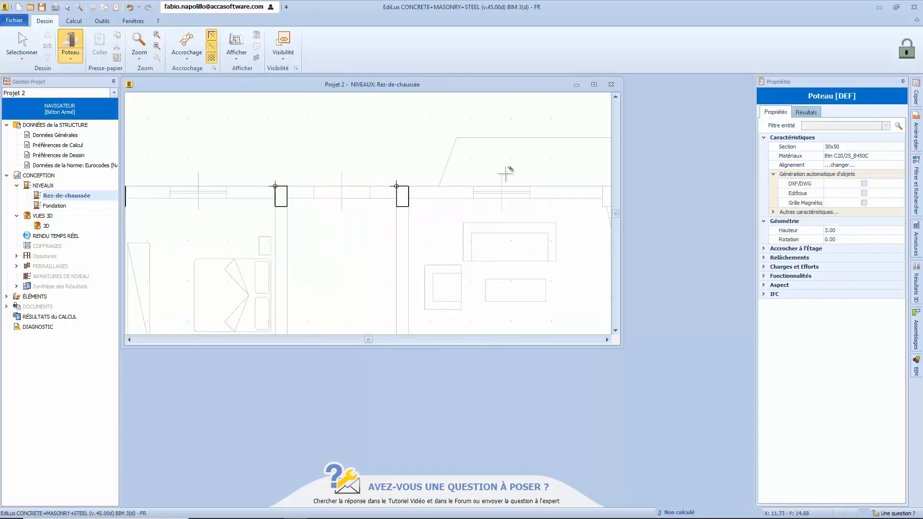
middle_drag(601, 178, 376, 185)
drag(376, 185, 377, 199)
scroll(378, 193, up, 4)
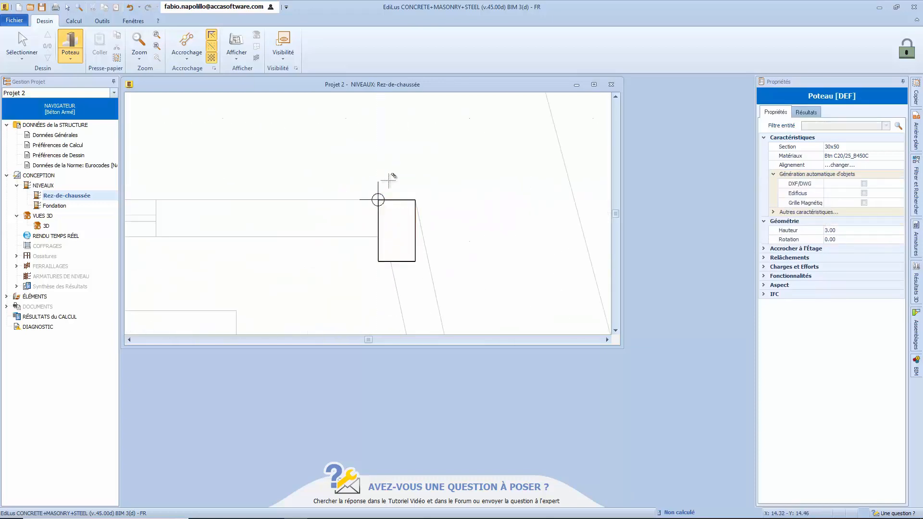
Step: Place 30x50 columns at the middle vertex of the slanted right-hand walls and at the lower-right corner of the plan
scroll(388, 180, down, 2)
middle_drag(437, 270, 385, 152)
drag(371, 282, 311, 309)
scroll(311, 309, down, 2)
middle_drag(307, 322, 351, 173)
middle_drag(324, 270, 441, 76)
drag(413, 252, 436, 242)
Step: Place two 30x50 columns rotated 90° along the lower exterior wall of the plan
middle_drag(334, 265, 494, 288)
middle_drag(366, 273, 419, 300)
drag(404, 298, 401, 274)
middle_drag(315, 280, 390, 270)
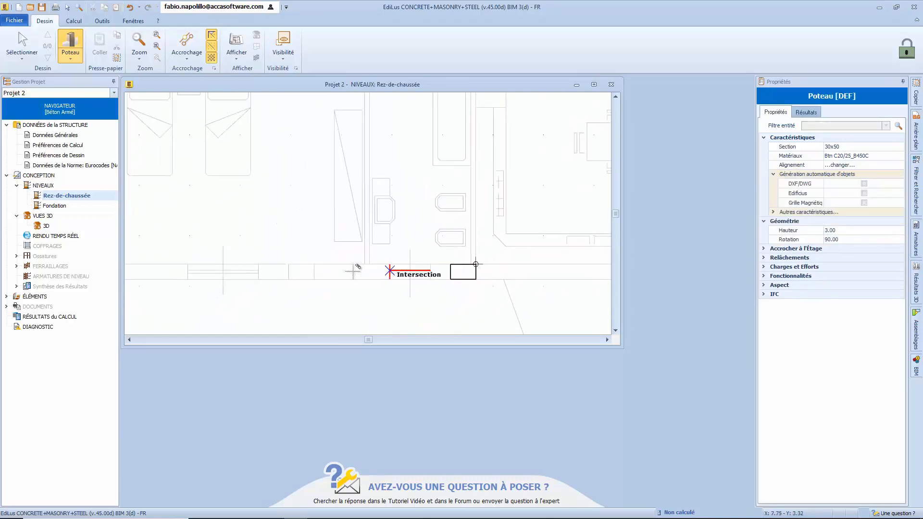
drag(322, 269, 314, 264)
Step: Place two 30x50 columns rotated 90° at the central interior wall junctions, checking the Intersection and Prolongement (auto) snap options
scroll(448, 206, down, 1)
middle_drag(476, 115, 461, 279)
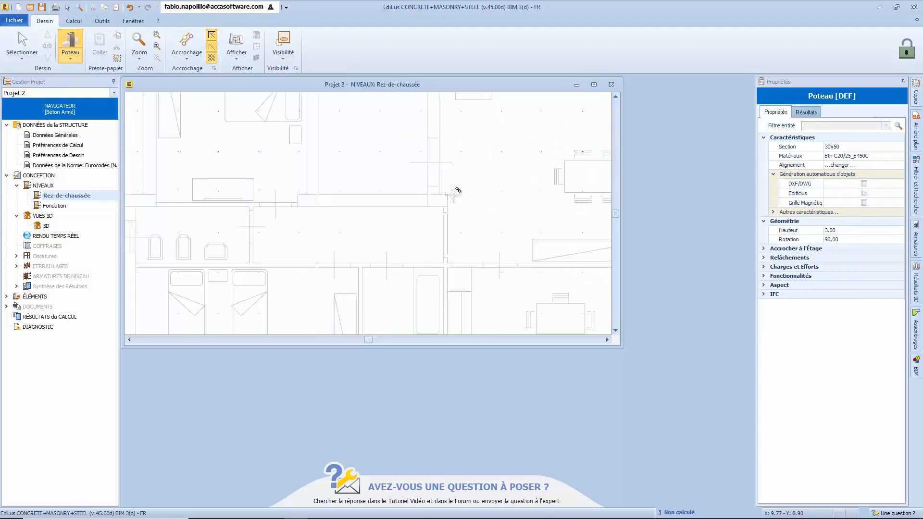
drag(447, 194, 447, 195)
click(187, 57)
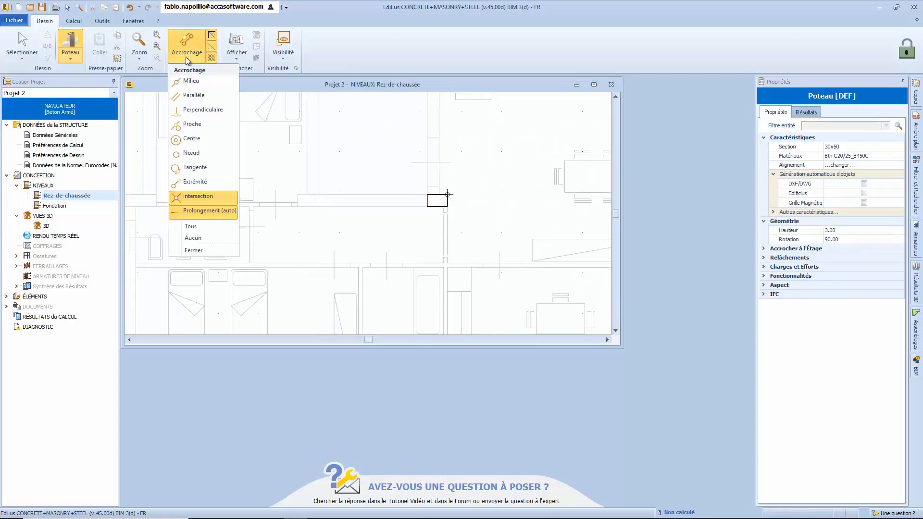
click(191, 214)
click(191, 199)
click(193, 57)
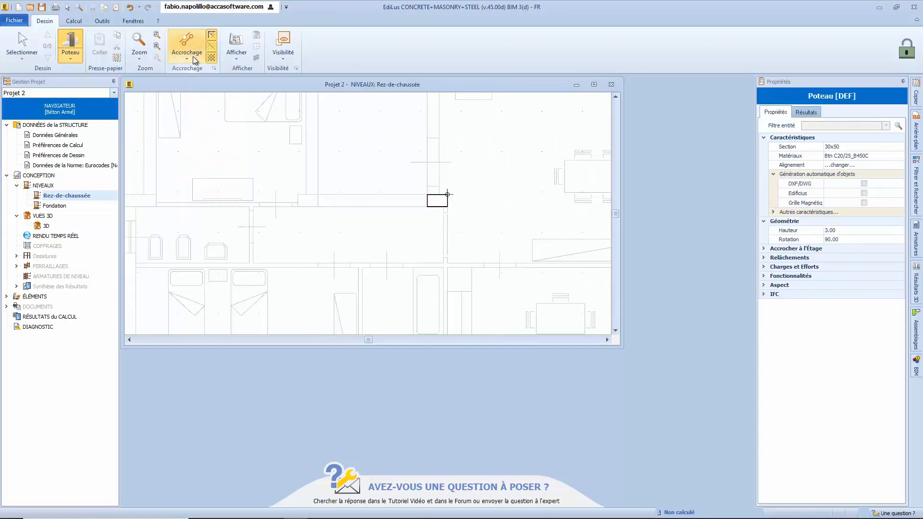
drag(348, 183, 318, 195)
Step: Enable automatic column generation from DXF/DWG and generate the lower-left corner column from two opposite corners of its outline
middle_drag(310, 238, 403, 201)
scroll(427, 220, down, 3)
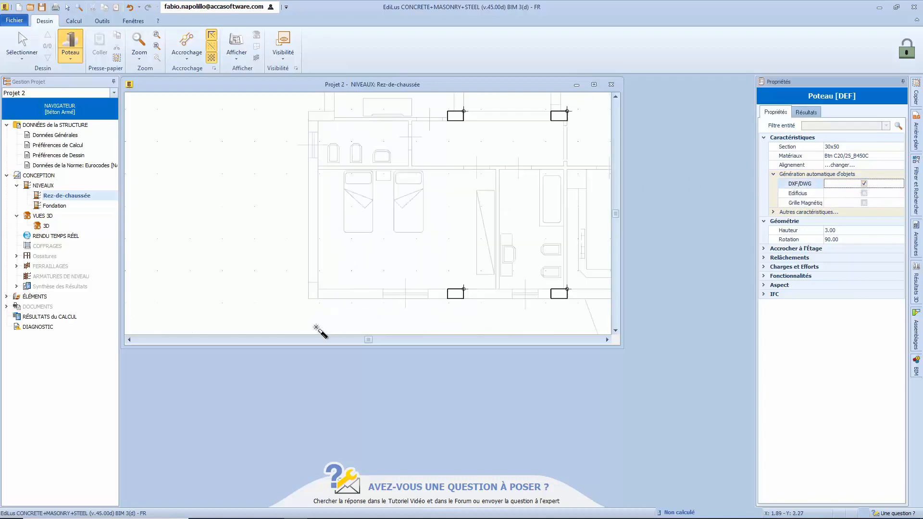
scroll(319, 325, up, 5)
click(298, 257)
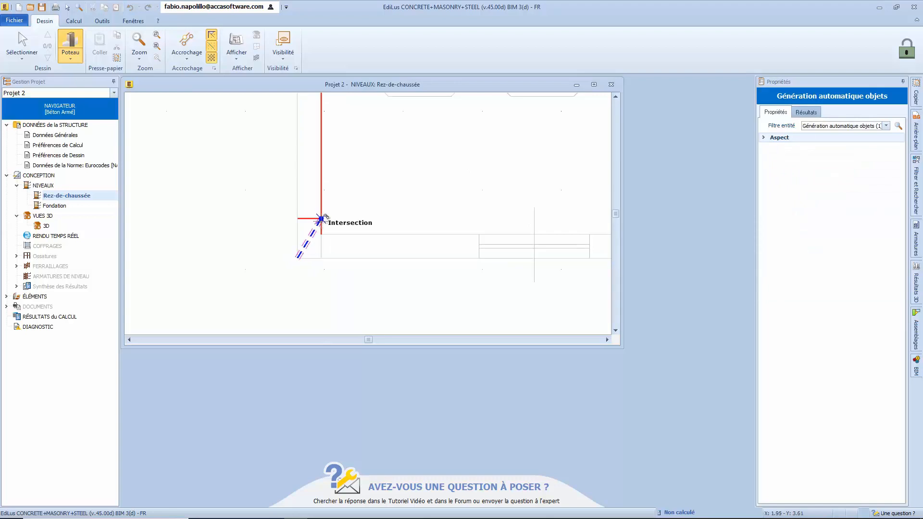
click(319, 219)
Step: Generate a 30x80 column from the DWG outline at the offset in the left exterior wall, and end column insertion
scroll(340, 197, down, 2)
middle_drag(342, 168, 336, 262)
click(309, 202)
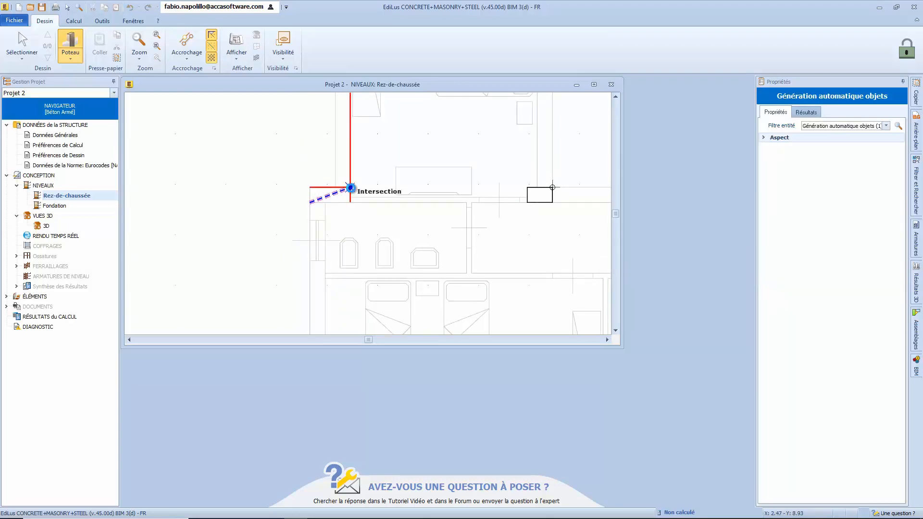
click(351, 188)
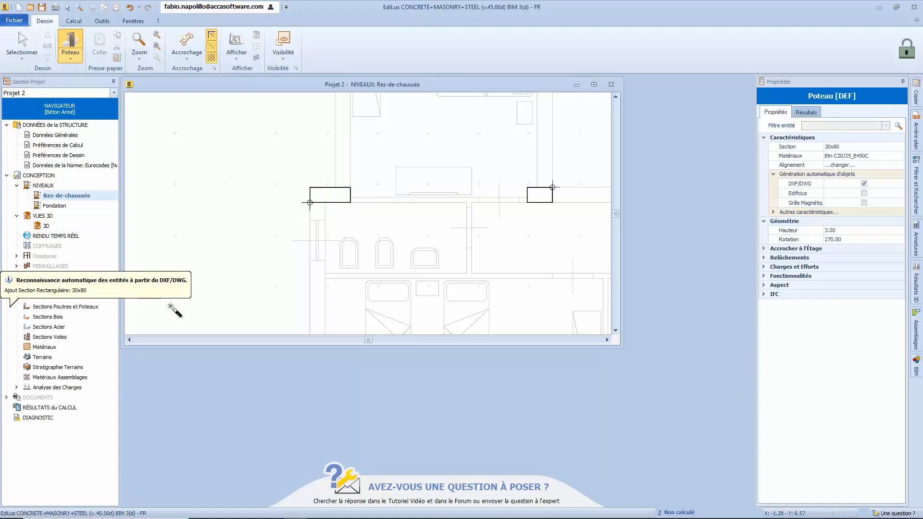
scroll(446, 264, down, 4)
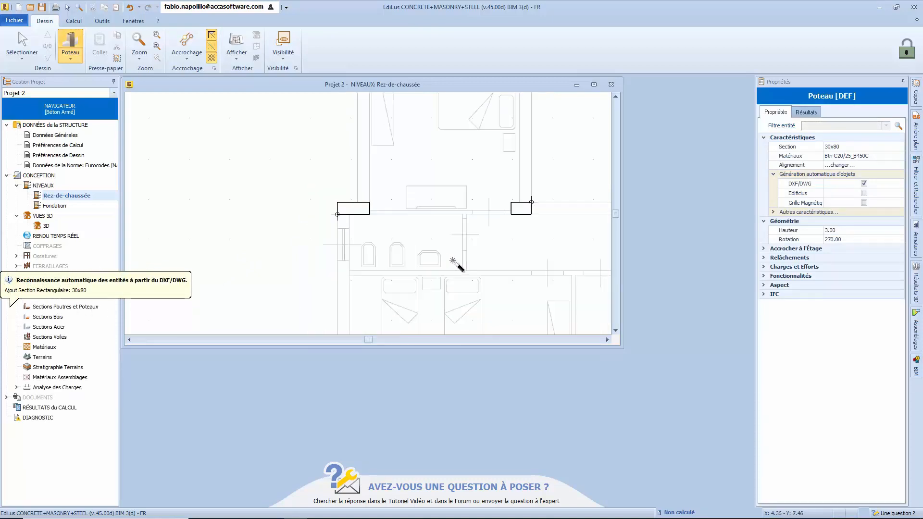
middle_drag(502, 247, 362, 223)
key(Escape)
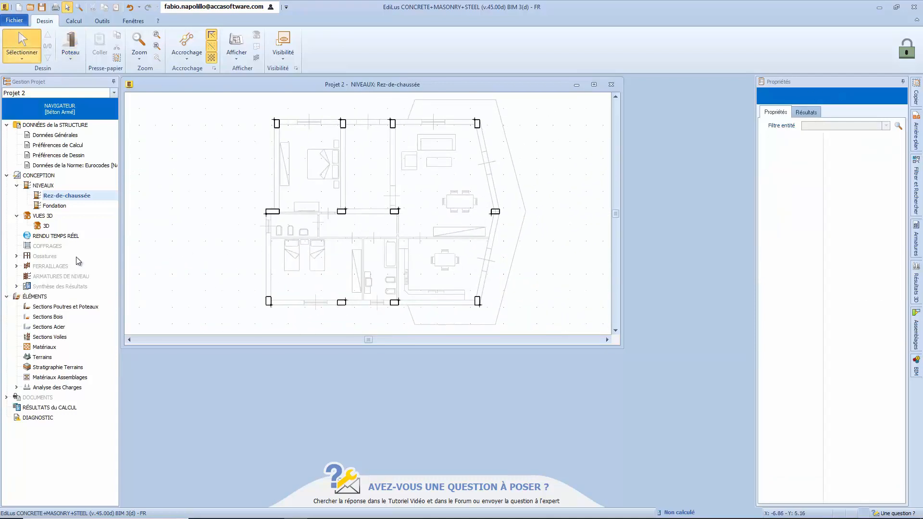
Step: Open the 3D view of the columns and resize its window below the floor plan
click(46, 226)
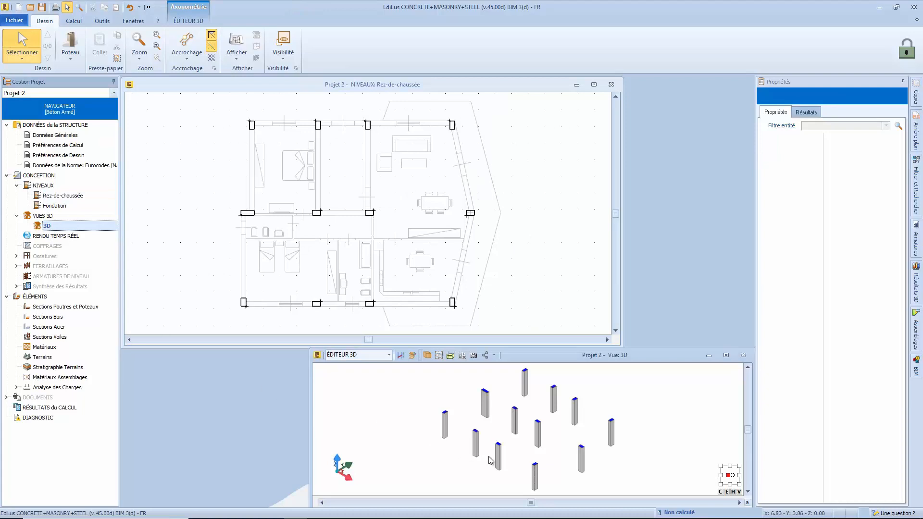
mouse_move(519, 466)
middle_down()
mouse_move(514, 455)
mouse_move(519, 464)
middle_up()
drag(492, 347, 492, 345)
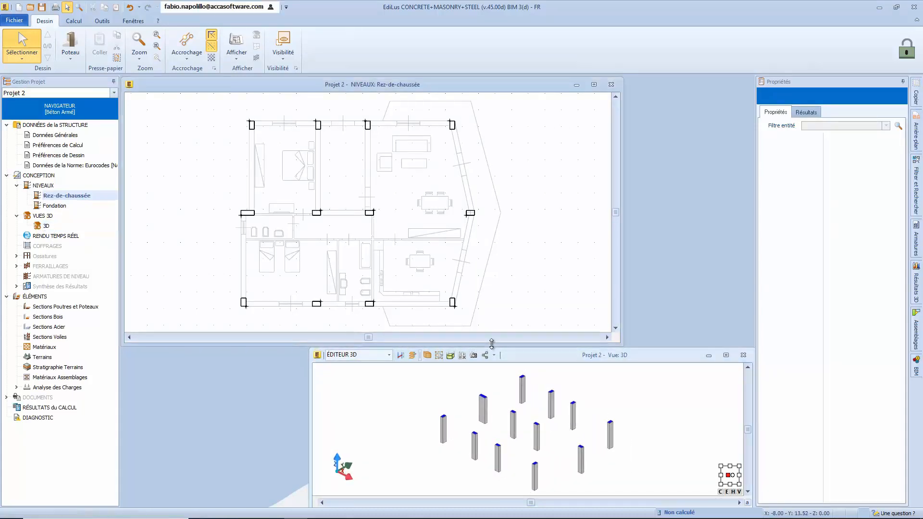
click(581, 356)
drag(587, 347, 592, 336)
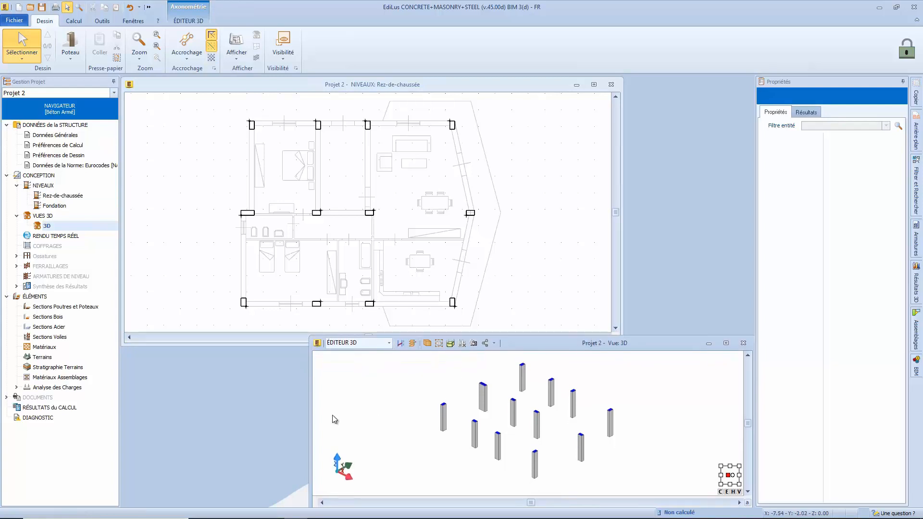
drag(311, 406, 347, 406)
mouse_move(491, 414)
middle_down()
mouse_move(490, 405)
mouse_move(479, 416)
middle_up()
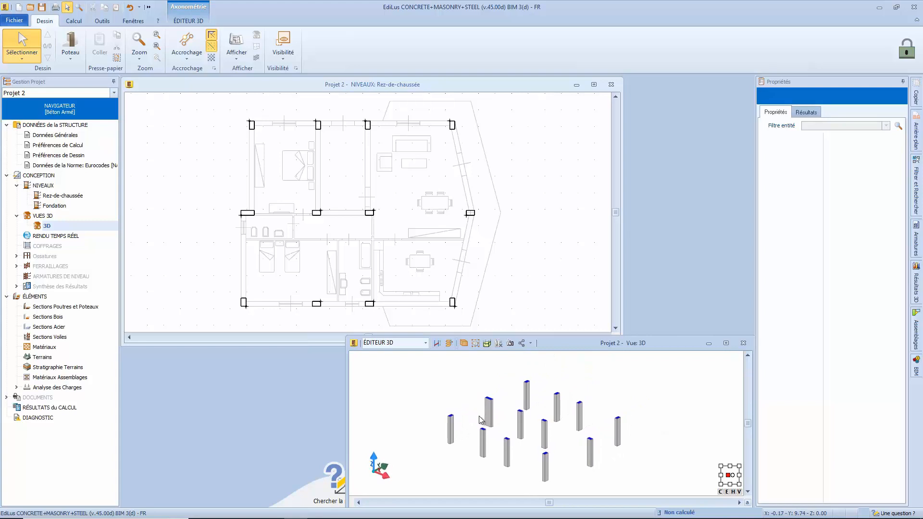
Step: Draw a 30x50 Poutre along the upper exterior wall from the outer corner of the upper-left column to the upper-right column's outer corner
click(68, 54)
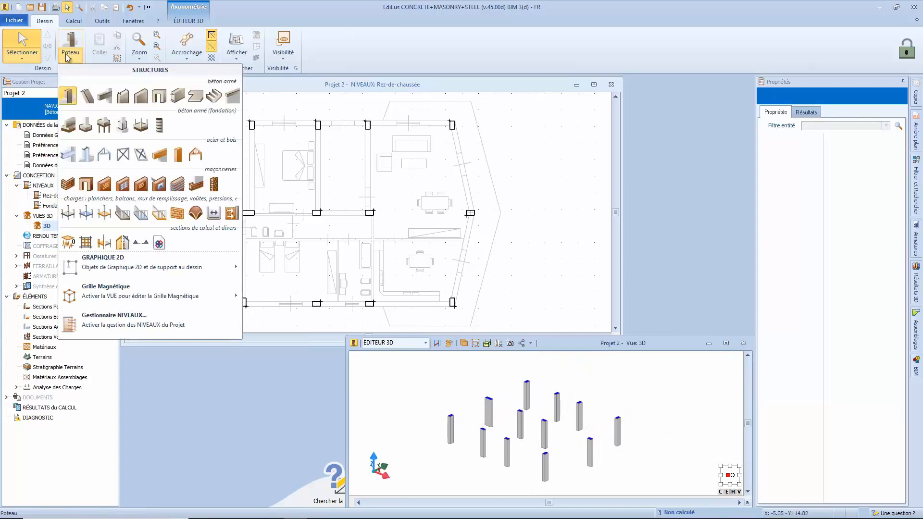
click(104, 96)
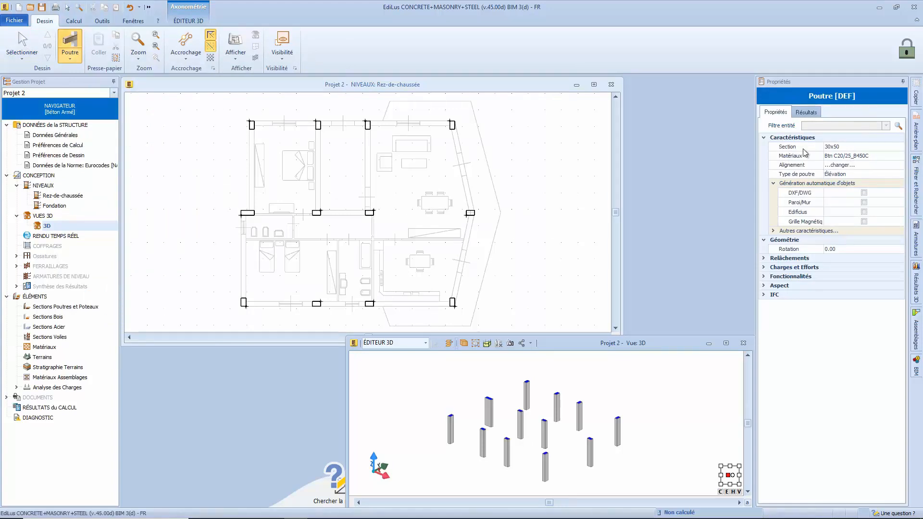
click(807, 166)
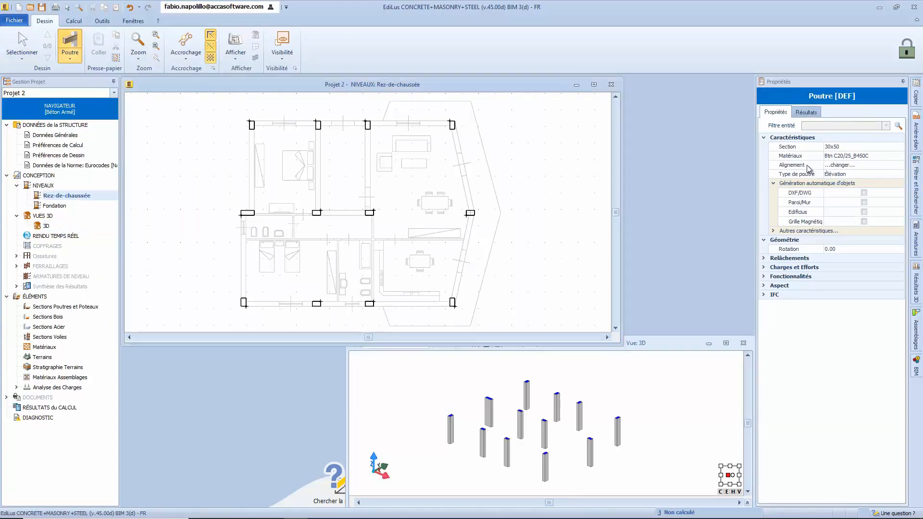
scroll(275, 141, up, 8)
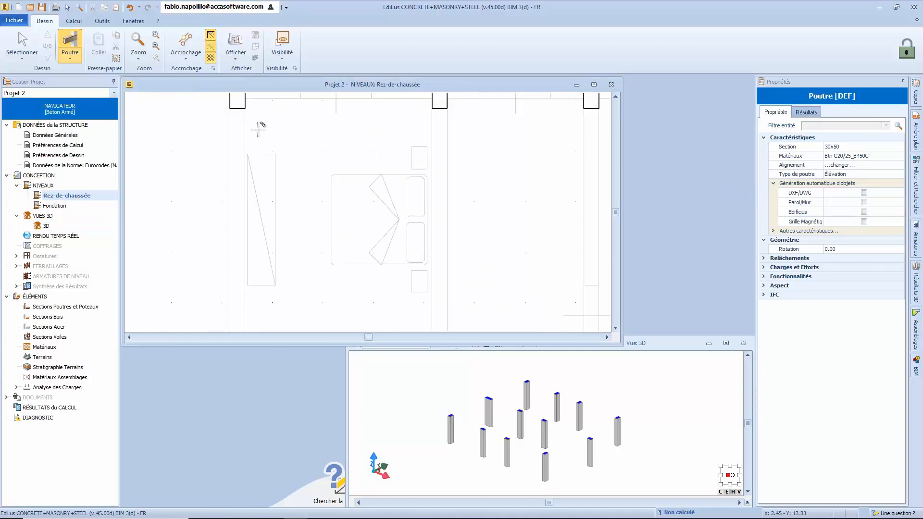
middle_drag(285, 130, 265, 262)
scroll(265, 262, down, 1)
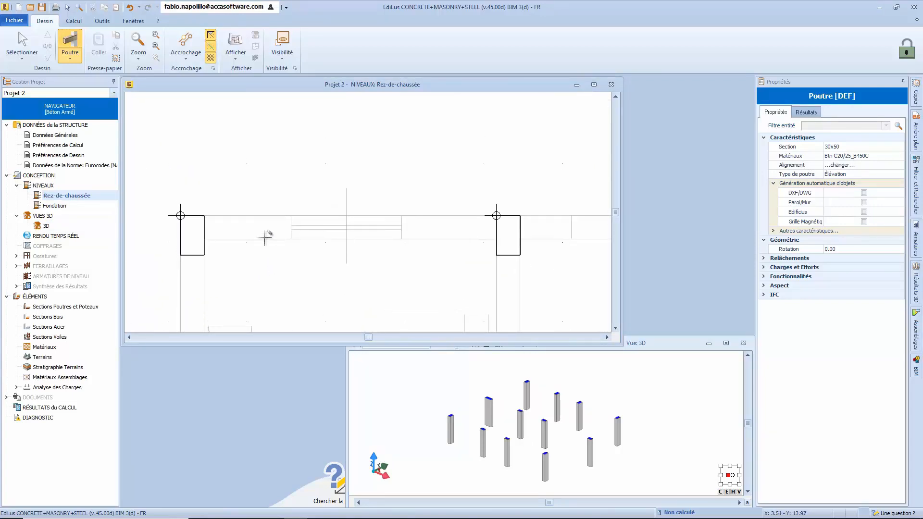
click(180, 215)
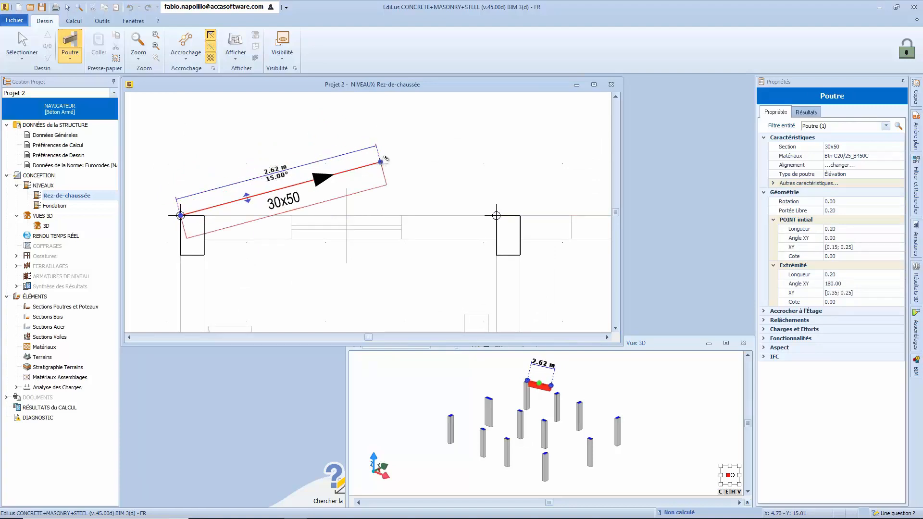
scroll(521, 202, down, 3)
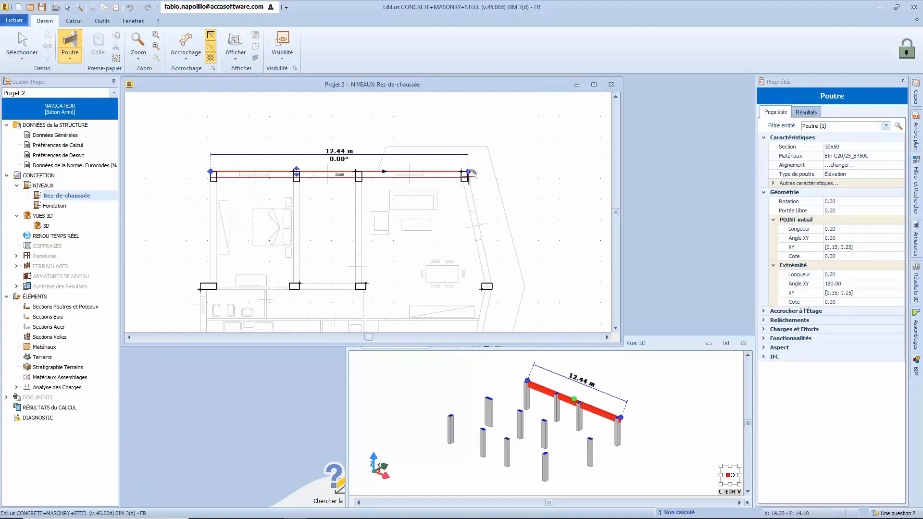
scroll(465, 160, up, 4)
click(466, 160)
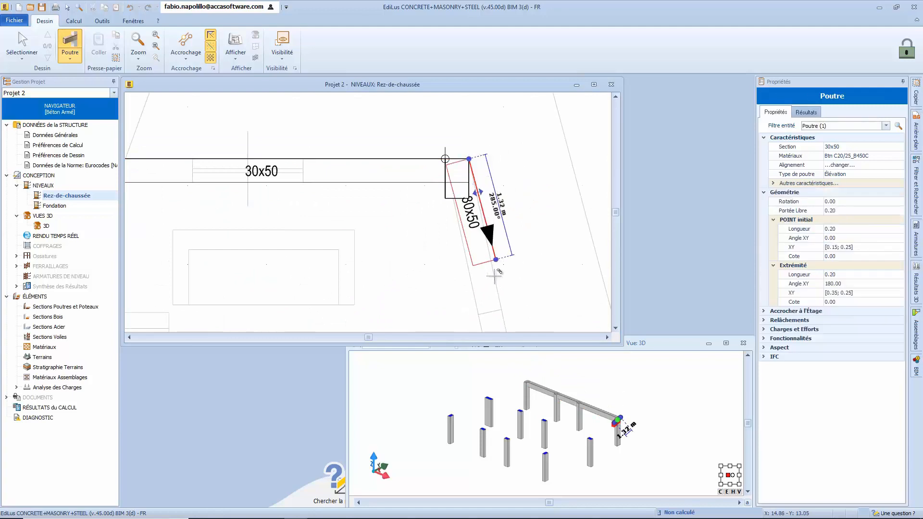
Step: Draw a 30x50 beam along the upper inclined exterior wall, ending at the outer corner of the middle column on the right side
scroll(493, 267, down, 2)
scroll(480, 211, up, 1)
scroll(491, 292, up, 2)
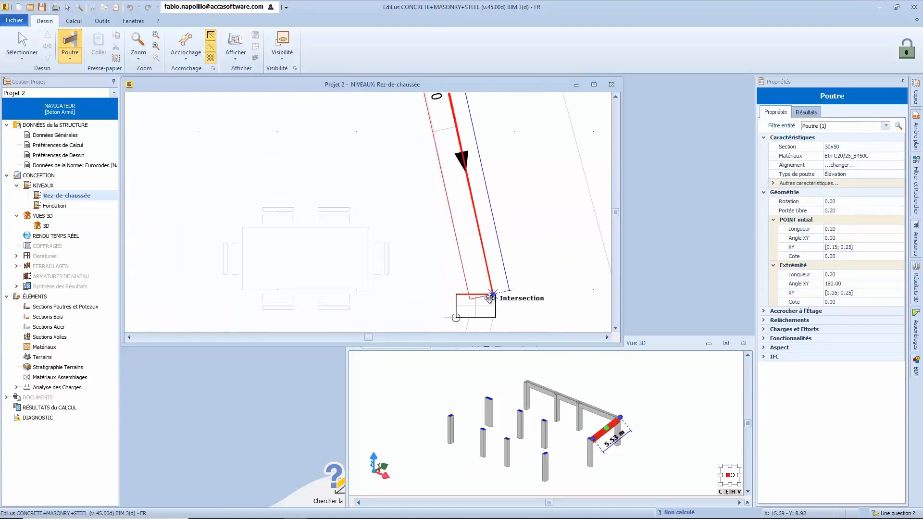
click(489, 295)
Step: Draw a 30x50 beam along the lower inclined exterior wall, from the middle column to the lower-right column's outer corner
scroll(497, 228, up, 2)
click(457, 216)
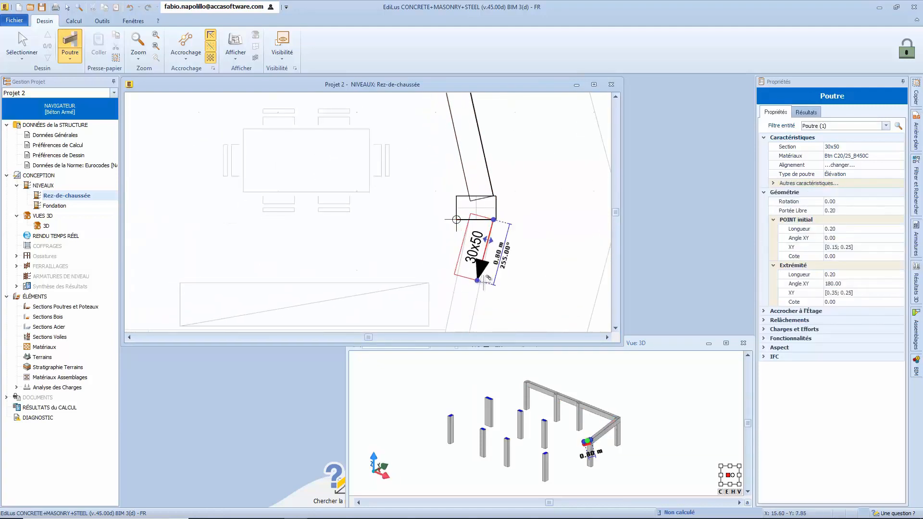
scroll(476, 284, down, 3)
scroll(468, 293, up, 2)
click(464, 284)
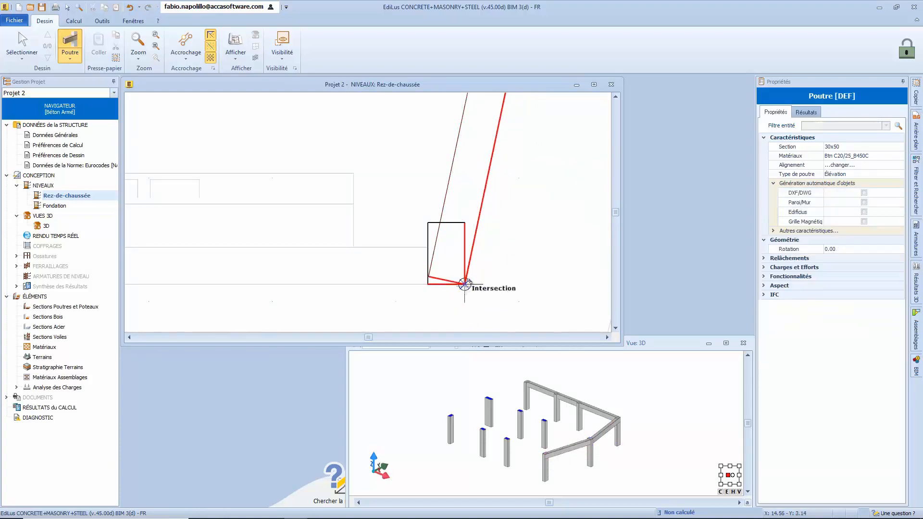
Step: Draw a 30x50 beam along the lower exterior wall from the lower-right column to the lower-left column's outer corner
scroll(322, 285, down, 3)
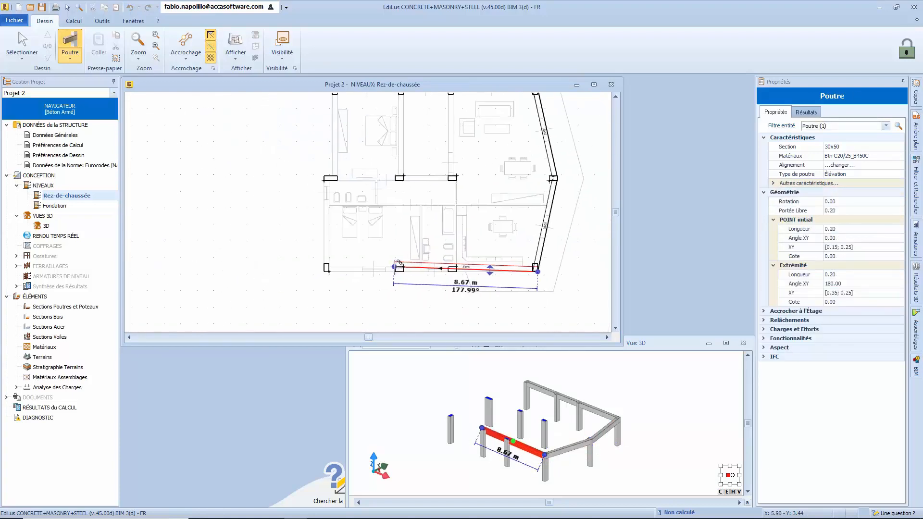
scroll(327, 283, up, 3)
click(326, 283)
Step: Draw a 30x50 beam up the left exterior wall from the lower-left column to the outer upper corner of the 30x80 column
click(326, 282)
scroll(330, 144, down, 3)
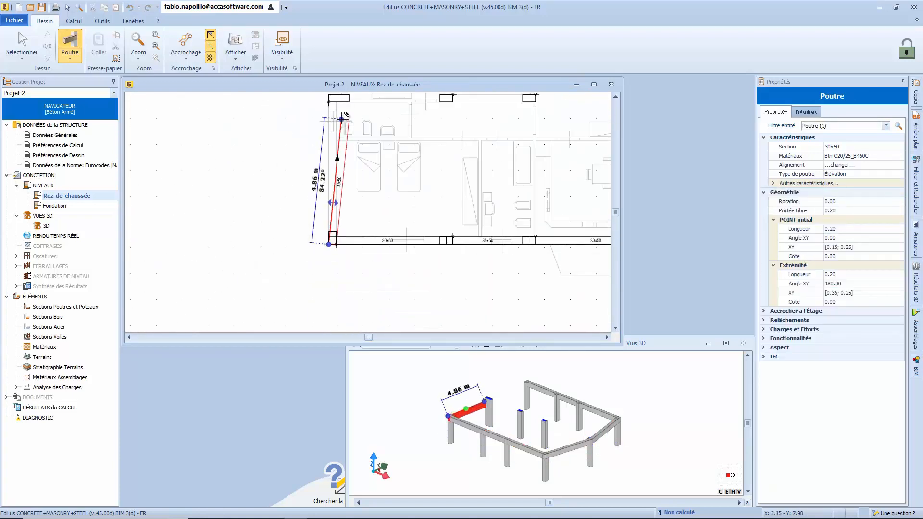
scroll(327, 176, up, 3)
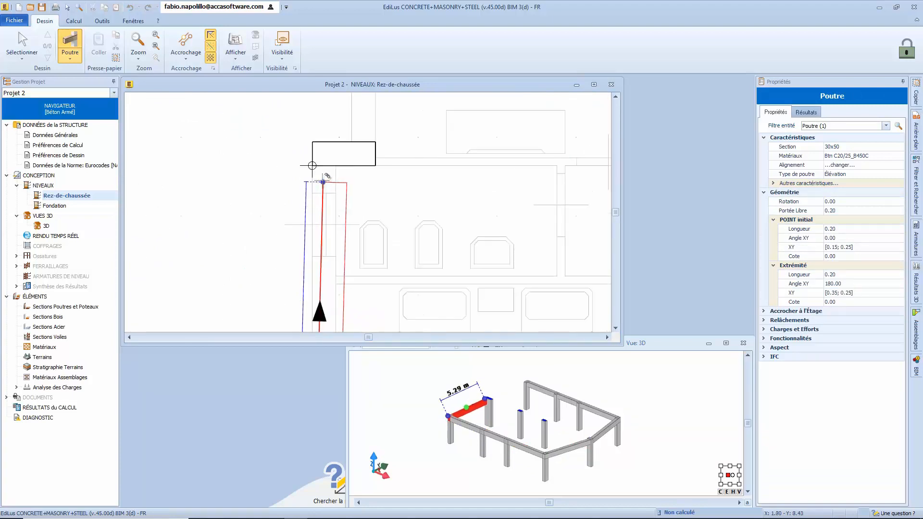
click(313, 142)
Step: Draw a 30x50 beam from the upper-left column down to the 30x80 column, switching its alignment so it lies within the wall
scroll(375, 146, down, 3)
middle_drag(400, 107, 344, 192)
click(299, 95)
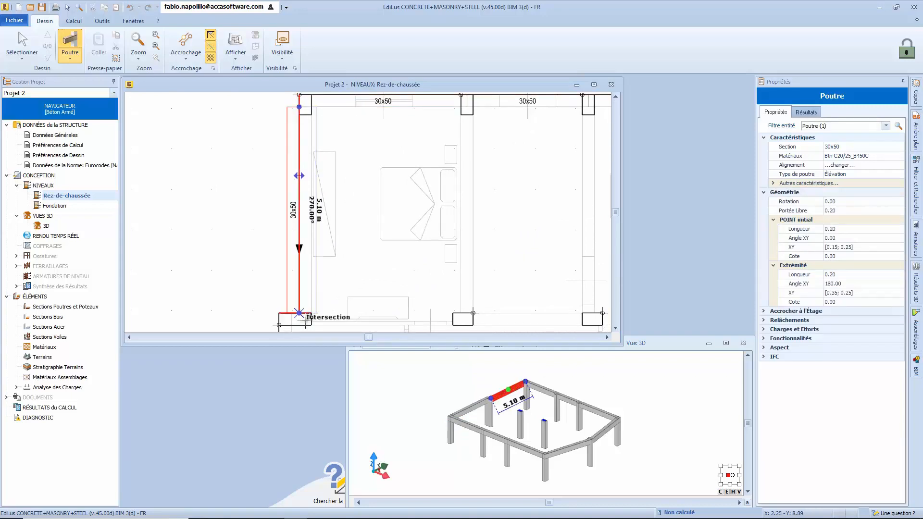
scroll(306, 320, up, 2)
key(Tab)
key(Tab)
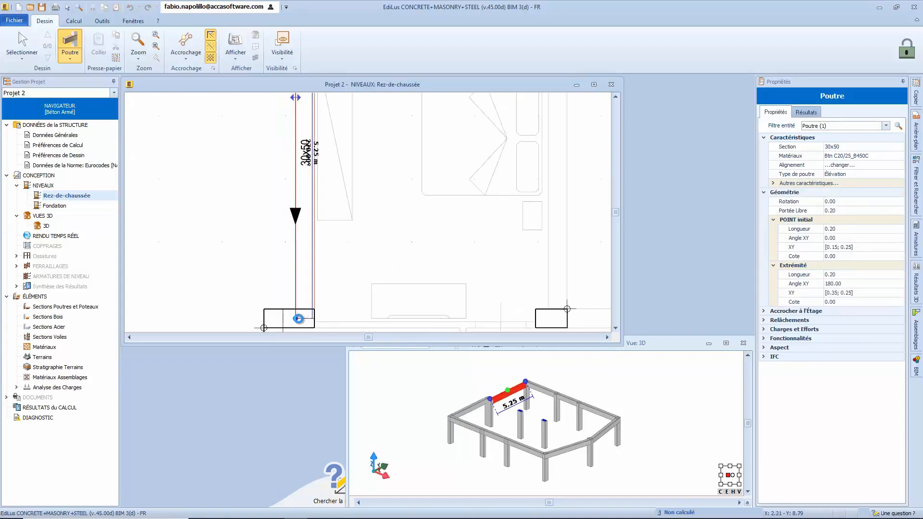
click(298, 319)
scroll(389, 292, down, 1)
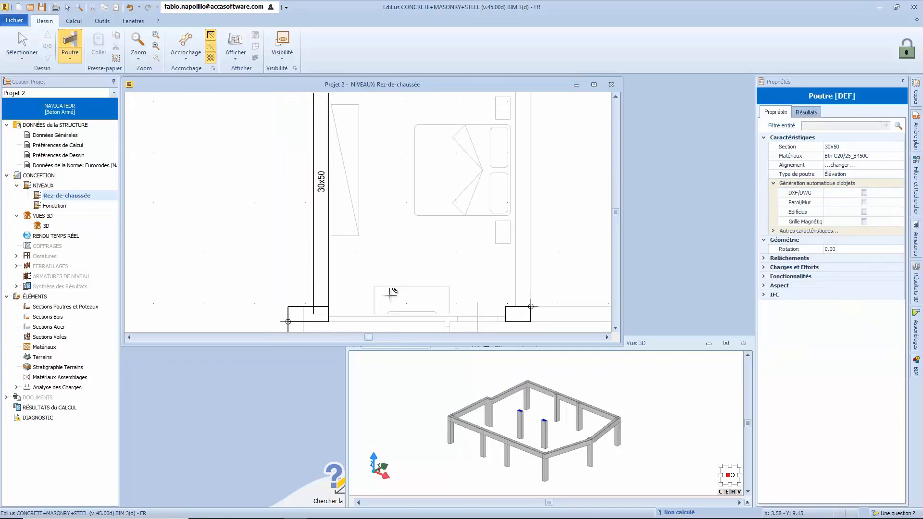
Step: Enable automatic beam generation from DXF/DWG and generate the two vertical 30x50 interior beams in the upper half of the plan
scroll(588, 236, down, 4)
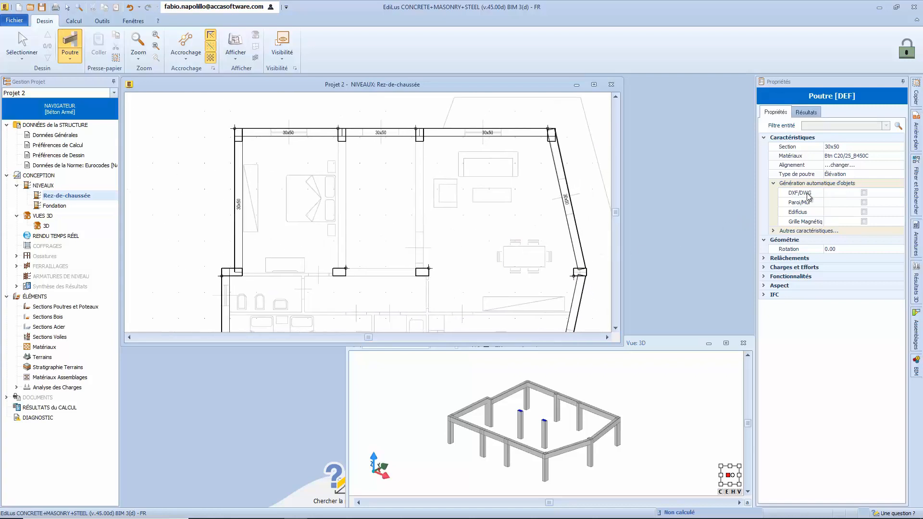
click(863, 193)
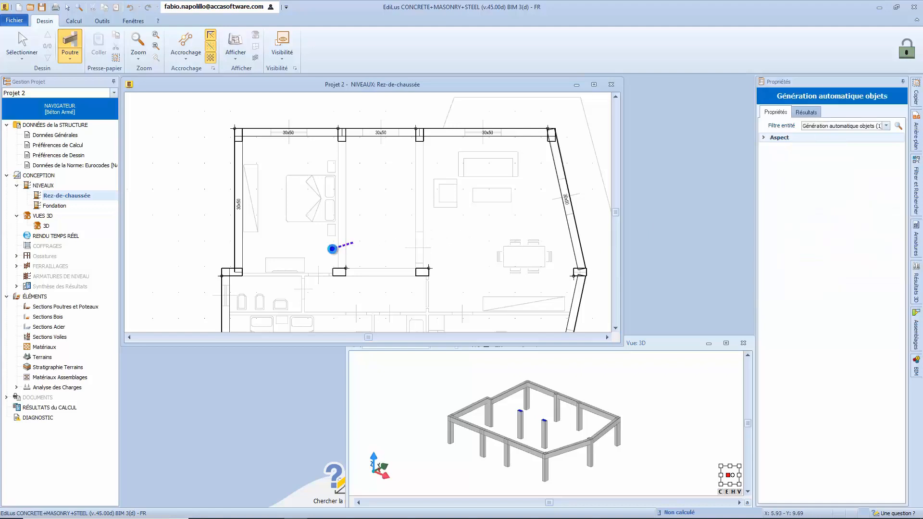
click(332, 246)
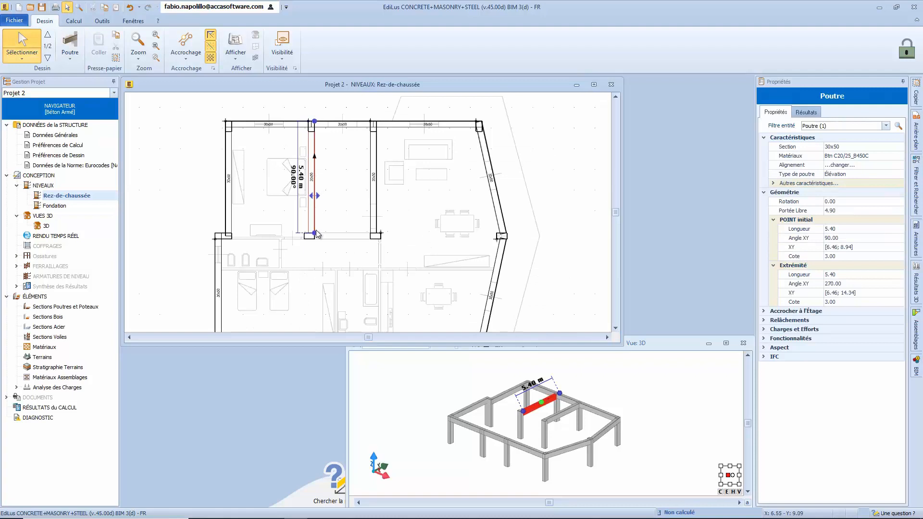
Step: Extend the left of the two interior beams down to the outer edge of the lower exterior beam
click(315, 233)
middle_drag(317, 281, 320, 185)
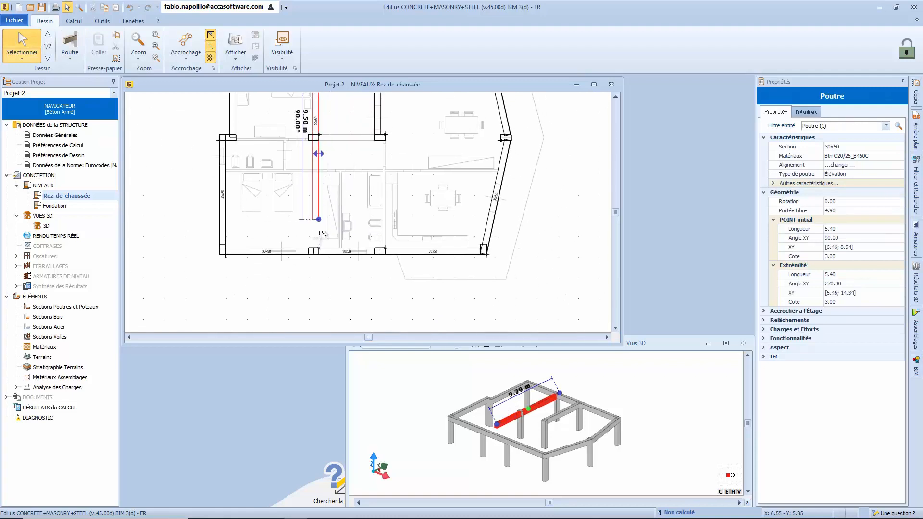
click(319, 256)
Step: Switch the second interior beam's alignment to its left edge and extend it down to the lower exterior beam
middle_drag(383, 196, 333, 311)
click(329, 237)
key(space)
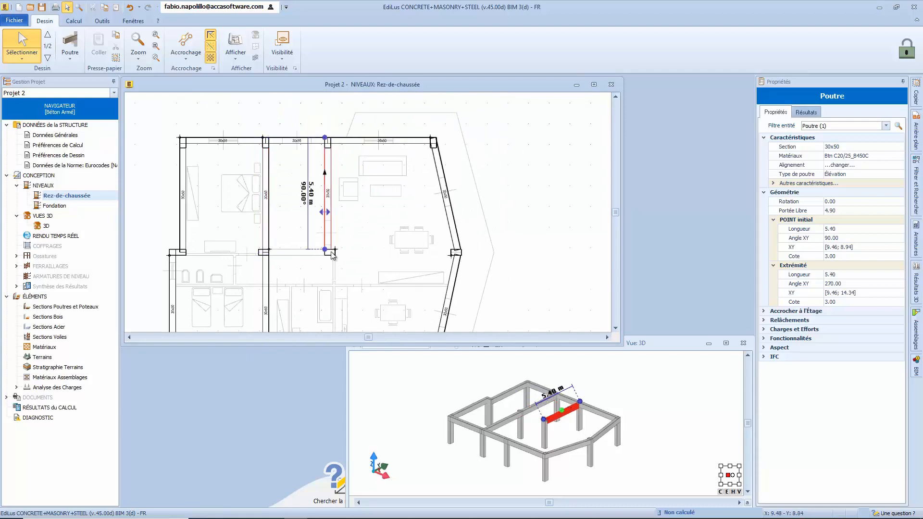
click(325, 249)
middle_drag(325, 299, 325, 143)
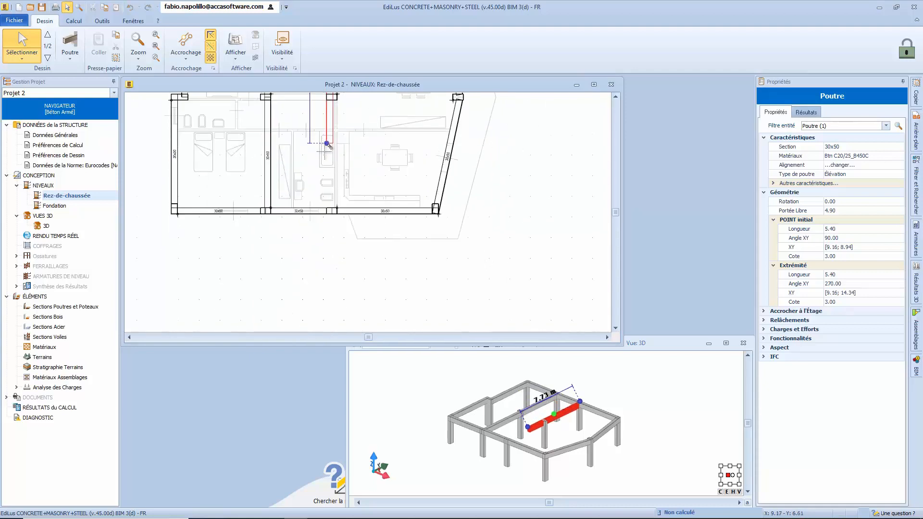
scroll(327, 221, up, 1)
scroll(327, 220, up, 2)
click(328, 207)
scroll(328, 145, down, 3)
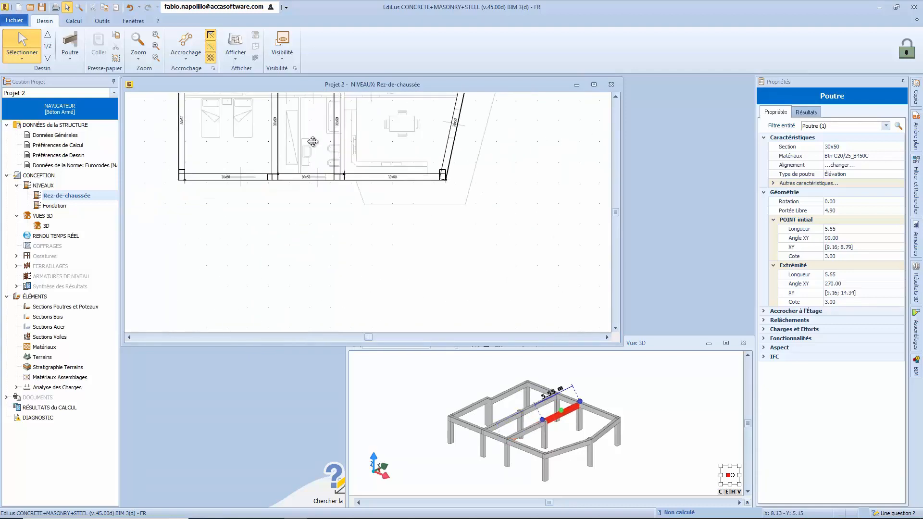
Step: Draw a horizontal 30x50 beam across the plan from the 30x80 column to the right-hand middle column, and end beam insertion
middle_drag(313, 143, 380, 255)
middle_drag(323, 197, 316, 260)
scroll(316, 261, up, 1)
click(69, 45)
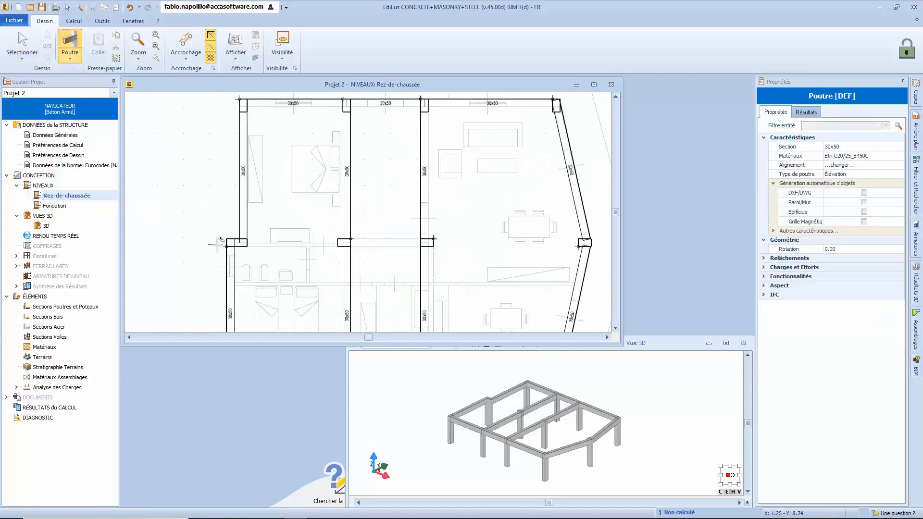
click(229, 246)
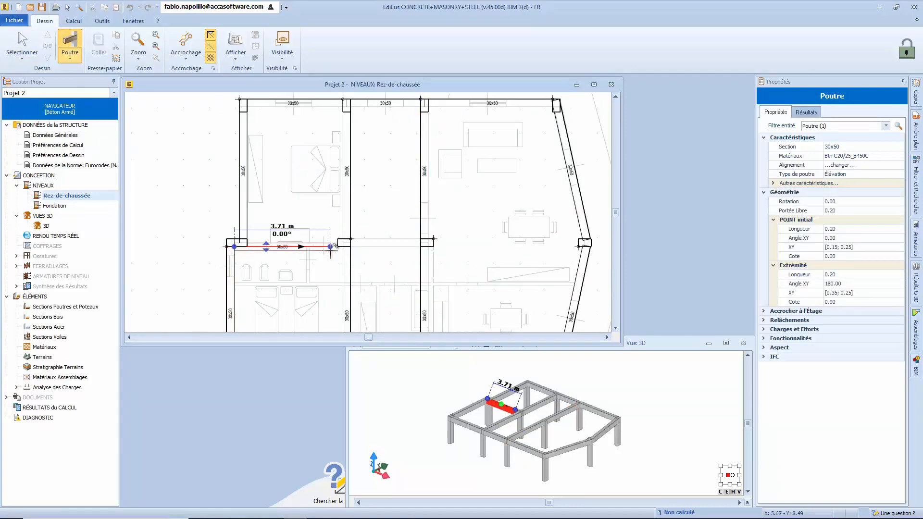
scroll(517, 253, up, 5)
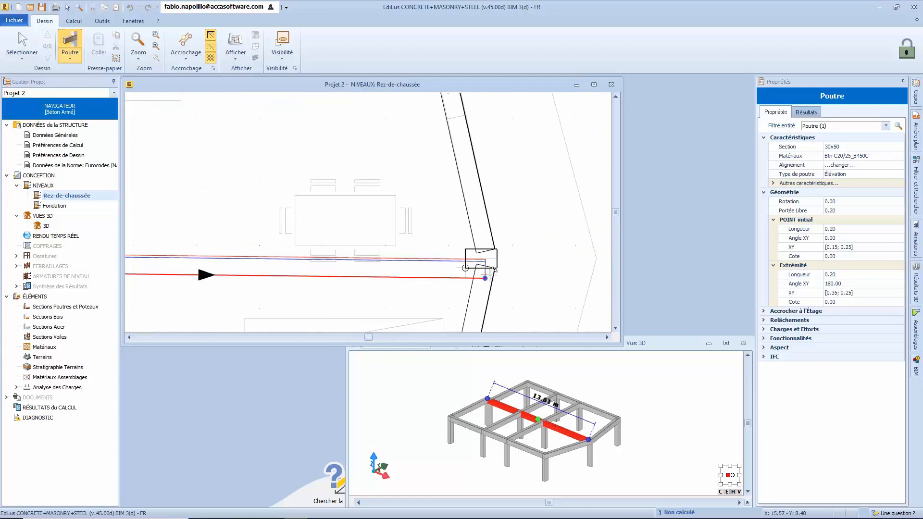
click(514, 256)
scroll(432, 250, down, 4)
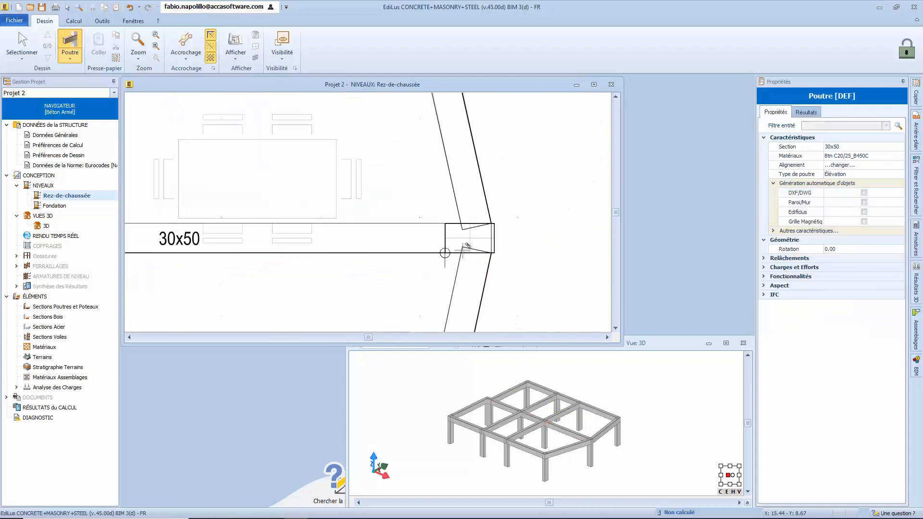
scroll(419, 246, down, 2)
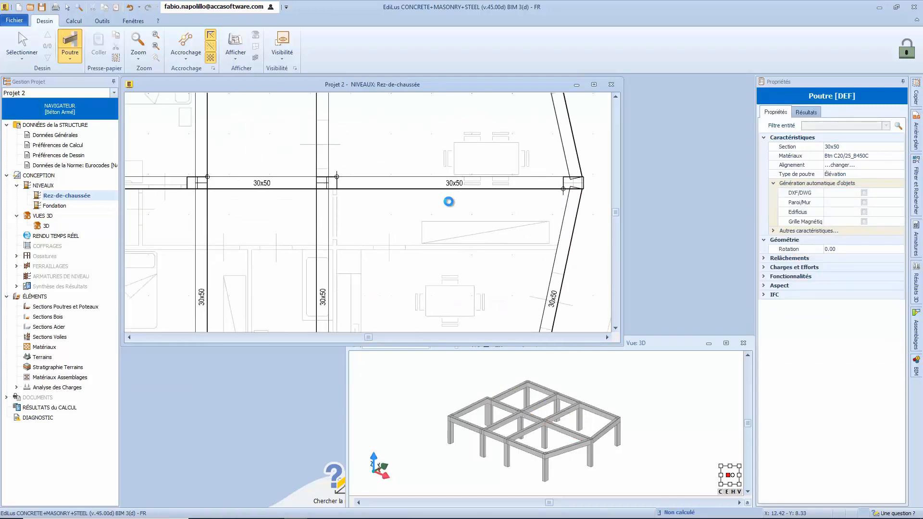
key(Escape)
Step: Rotate the lower-right 30x50 column about its outer corner to align with the lower inclined beam
scroll(438, 211, down, 4)
middle_drag(429, 219, 361, 222)
scroll(424, 320, up, 8)
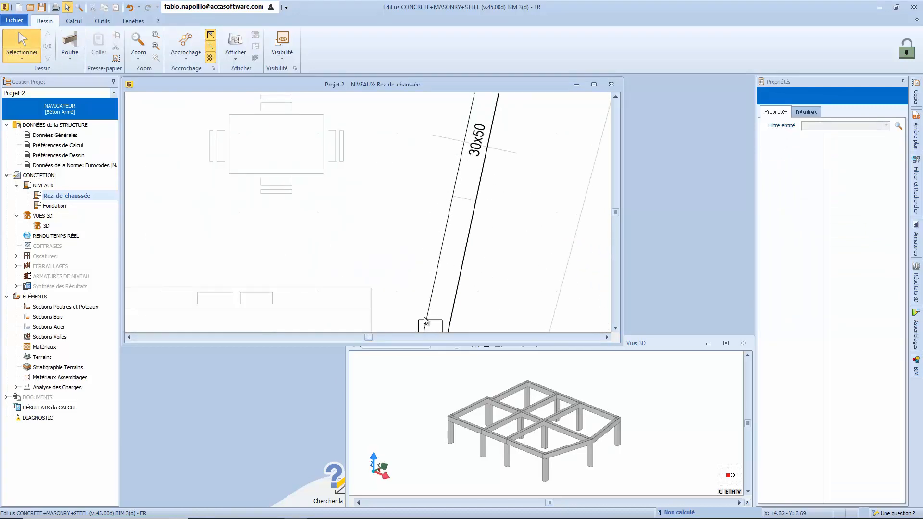
middle_drag(424, 320, 367, 256)
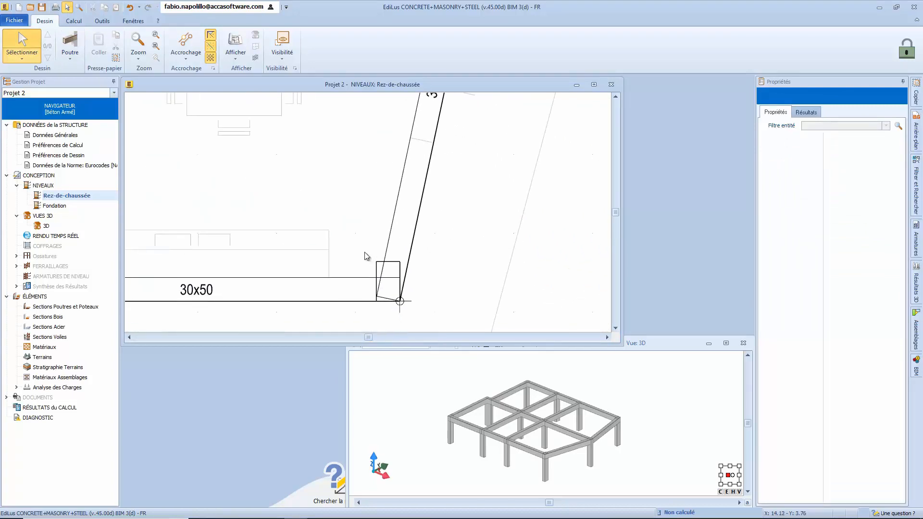
click(380, 272)
middle_drag(421, 289, 434, 245)
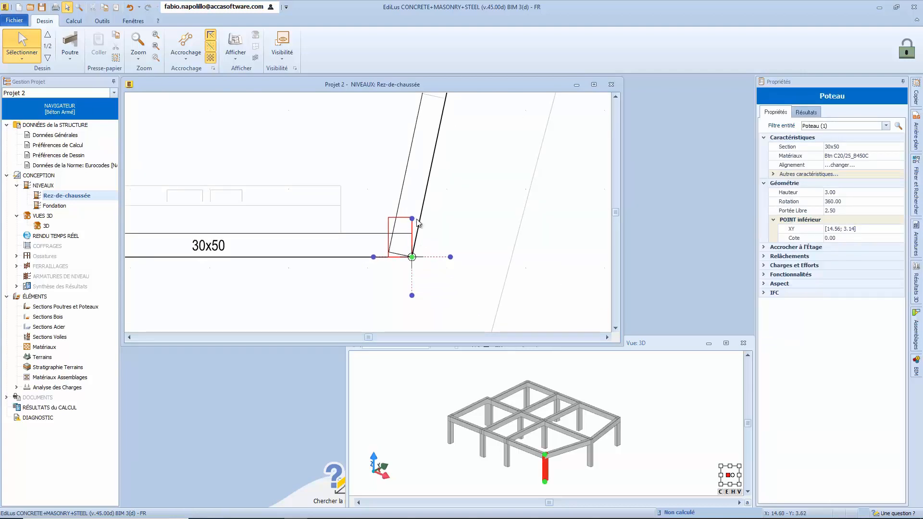
mouse_move(412, 219)
mouse_down()
mouse_move(381, 214)
mouse_move(332, 239)
mouse_move(495, 255)
mouse_move(422, 203)
mouse_up()
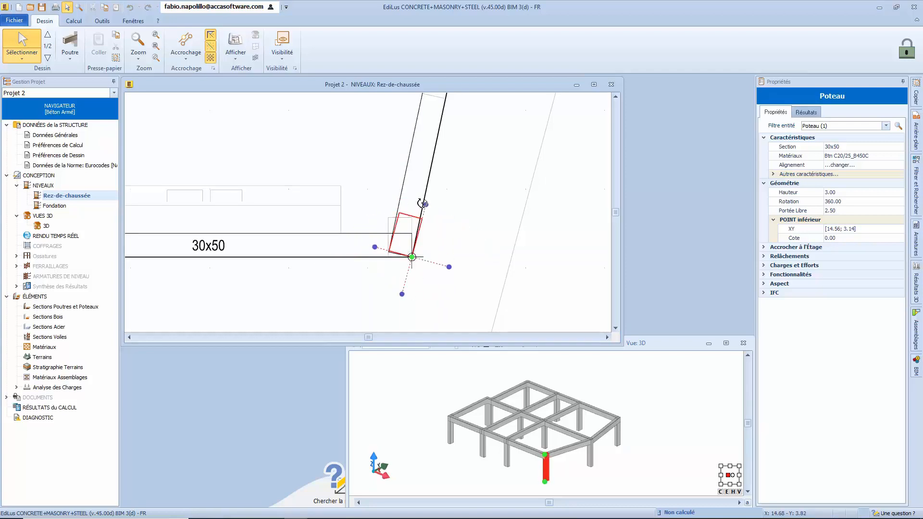
middle_drag(436, 152, 383, 329)
scroll(428, 154, down, 2)
scroll(380, 259, up, 3)
scroll(380, 258, up, 1)
click(399, 236)
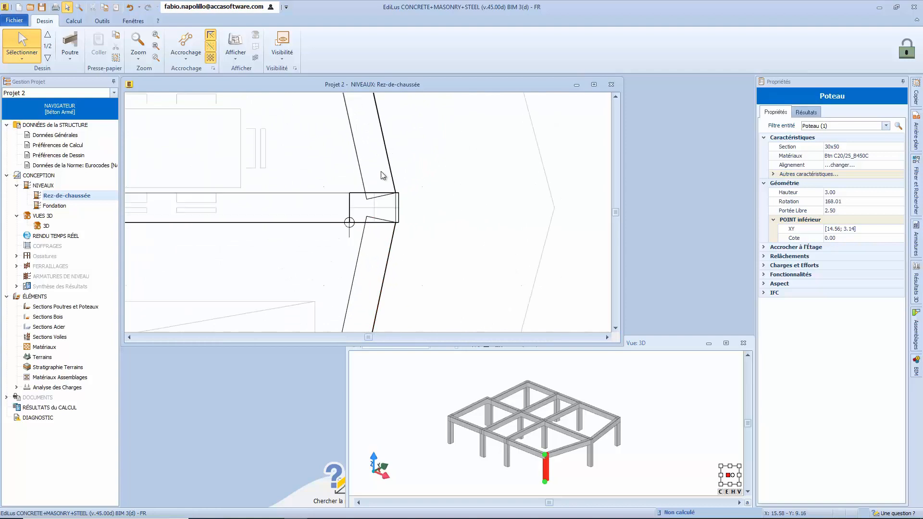
Step: Select the upper-right 30x50 column and switch its insertion point to its outer upper corner
scroll(398, 236, down, 2)
middle_drag(393, 108, 402, 139)
scroll(365, 173, up, 3)
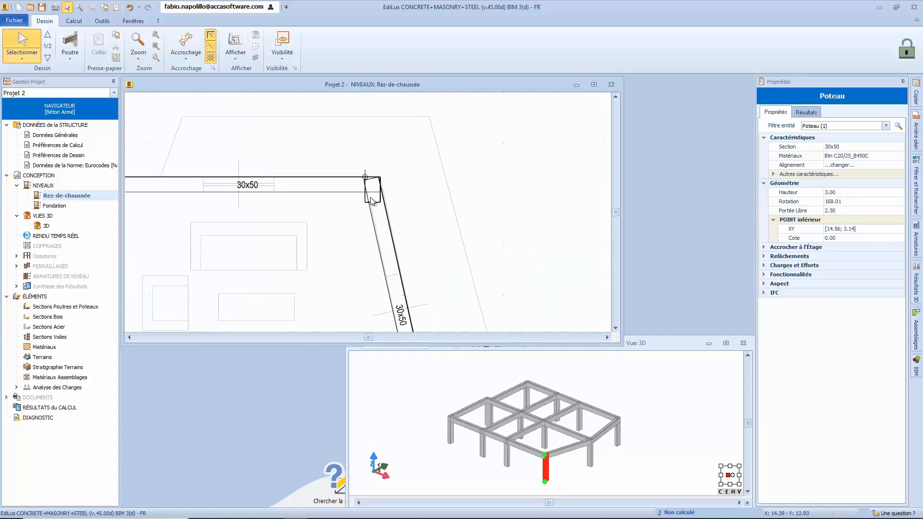
click(365, 190)
key(space)
key(space)
key(space)
key(space)
key(space)
key(space)
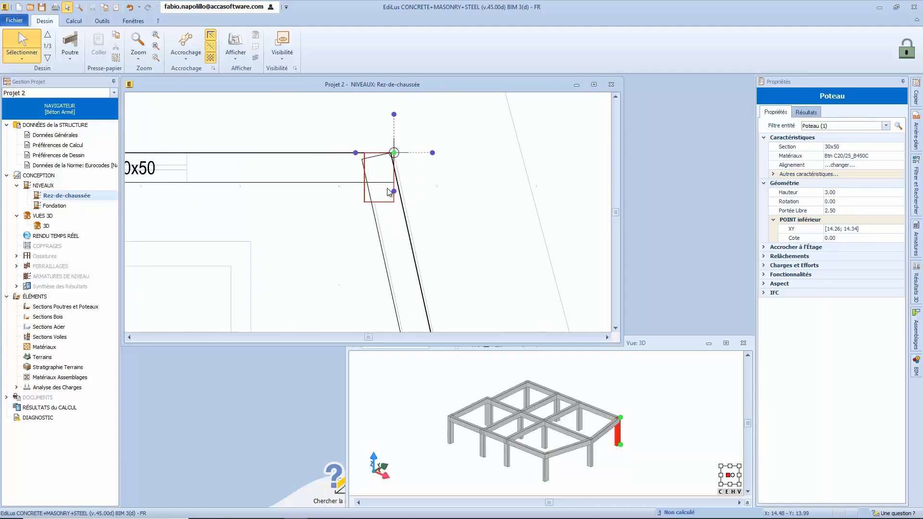
Step: Rotate the upper-right column about its outer corner to align with the upper inclined beam, and deselect it
click(393, 191)
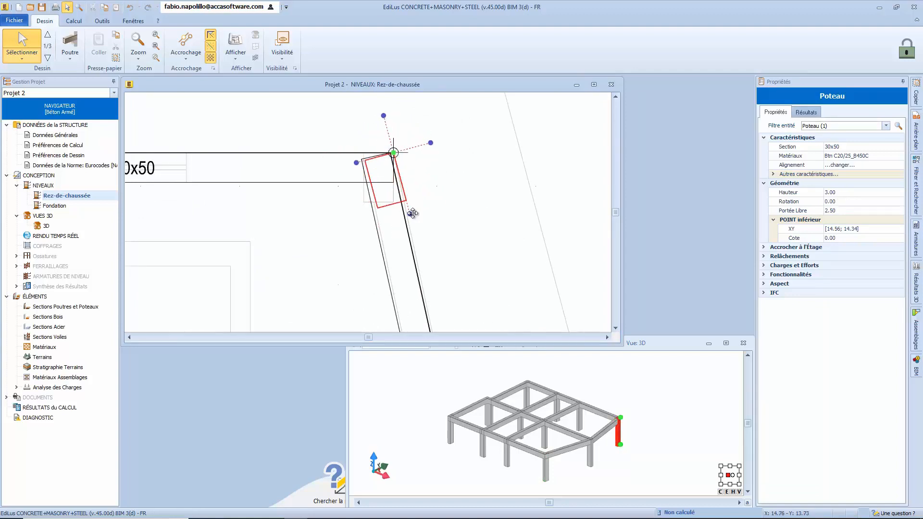
middle_drag(411, 212, 369, 98)
middle_drag(374, 226, 313, 68)
middle_drag(390, 291, 319, 103)
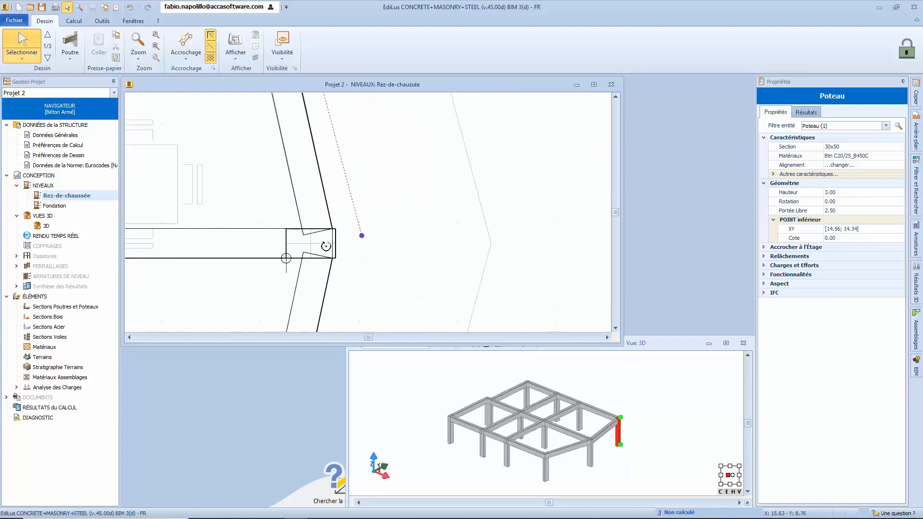
click(332, 228)
scroll(474, 243, down, 5)
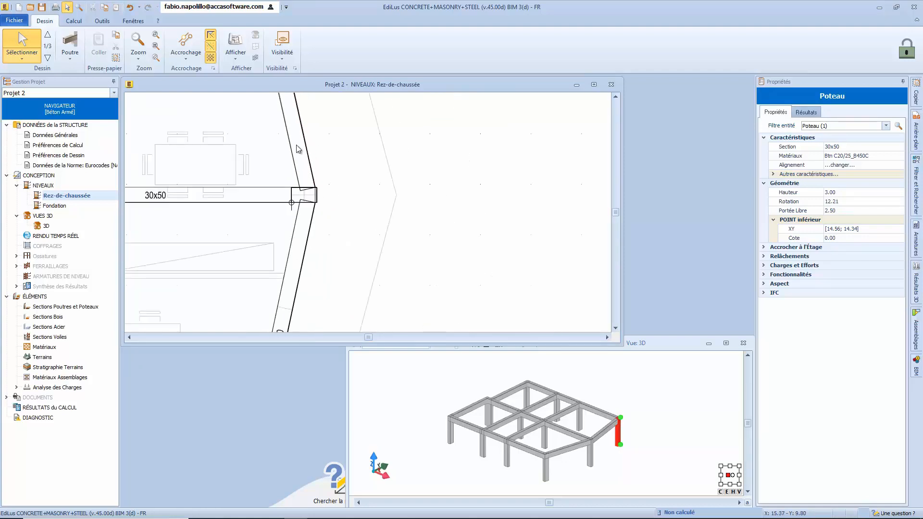
middle_drag(462, 222, 486, 206)
click(549, 183)
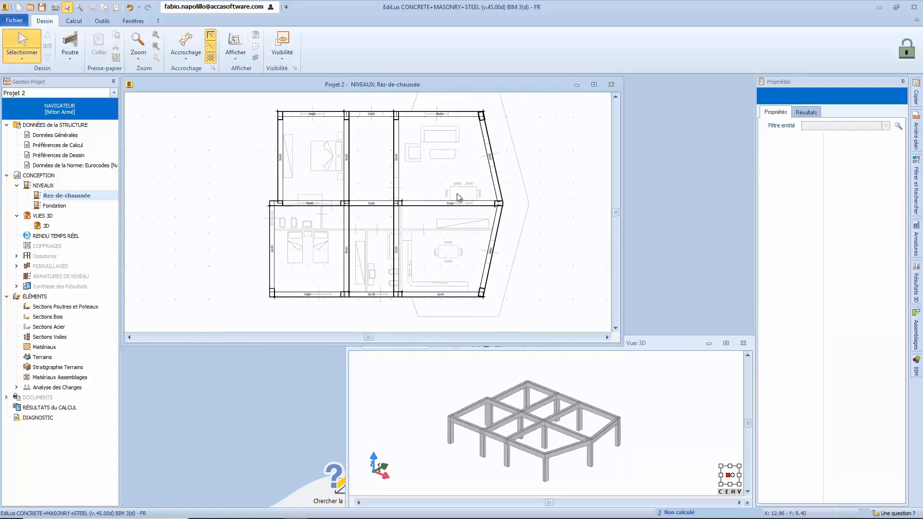
Step: Start a 20 cm reinforced concrete floor slab with the Logement H20 load analysis assigned
click(71, 56)
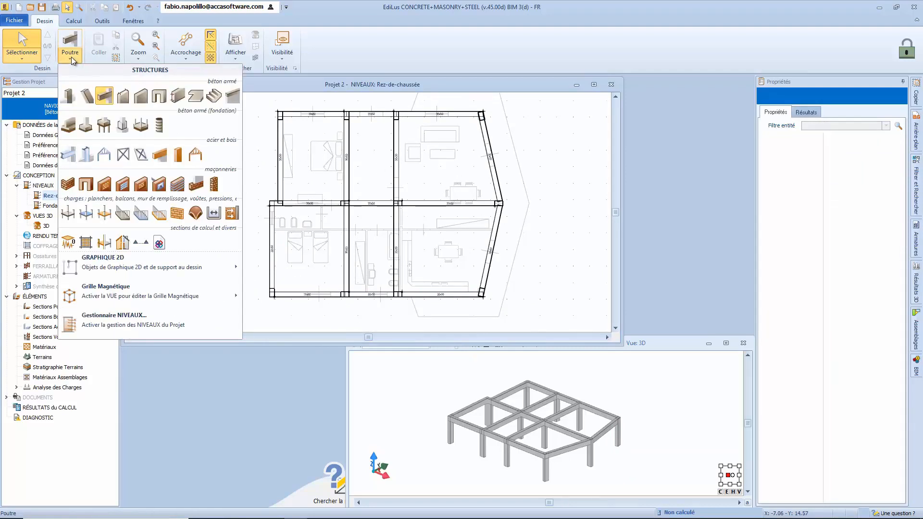
click(66, 212)
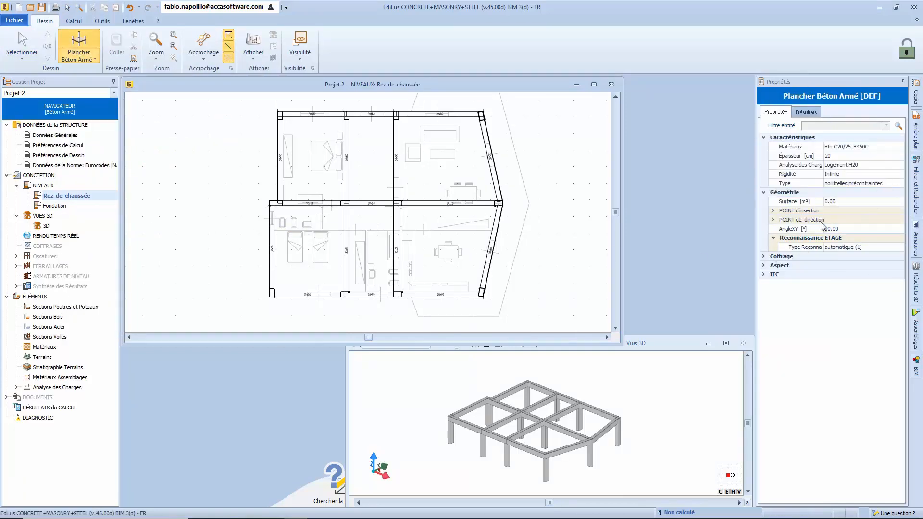
drag(755, 197, 752, 197)
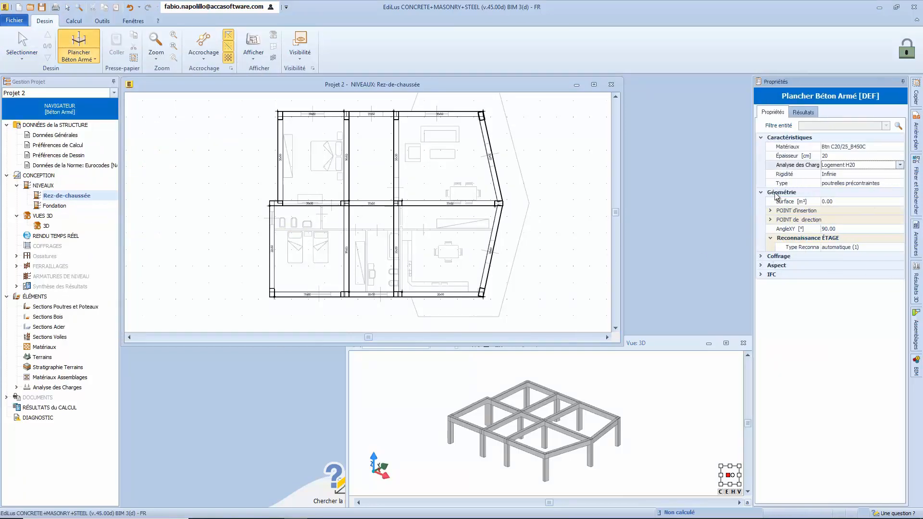
click(899, 165)
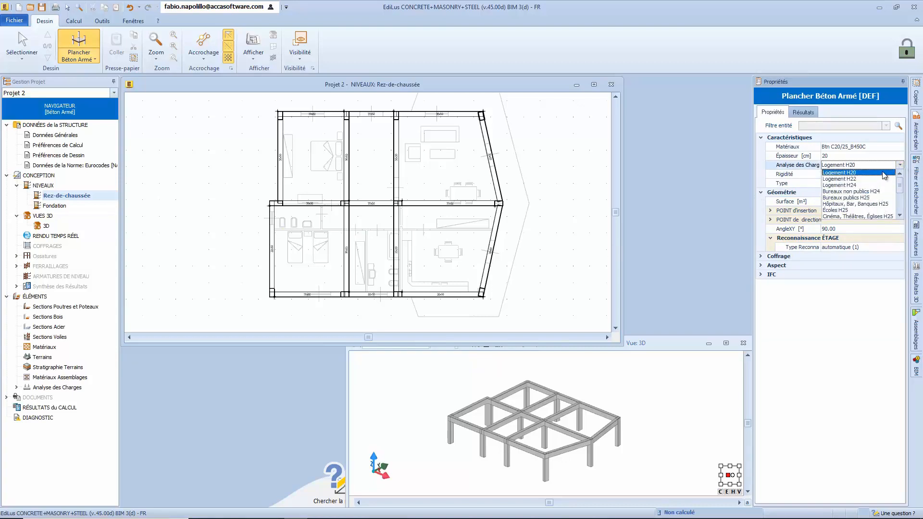
click(885, 173)
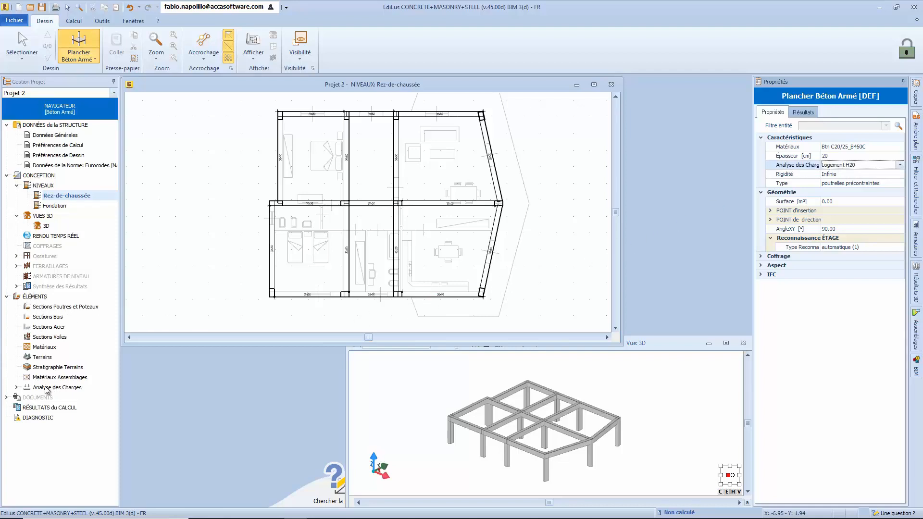
Step: Open the Logement H20 definition among the B.A. et B.A.P. floor loads to examine its load components
click(17, 388)
double_click(52, 398)
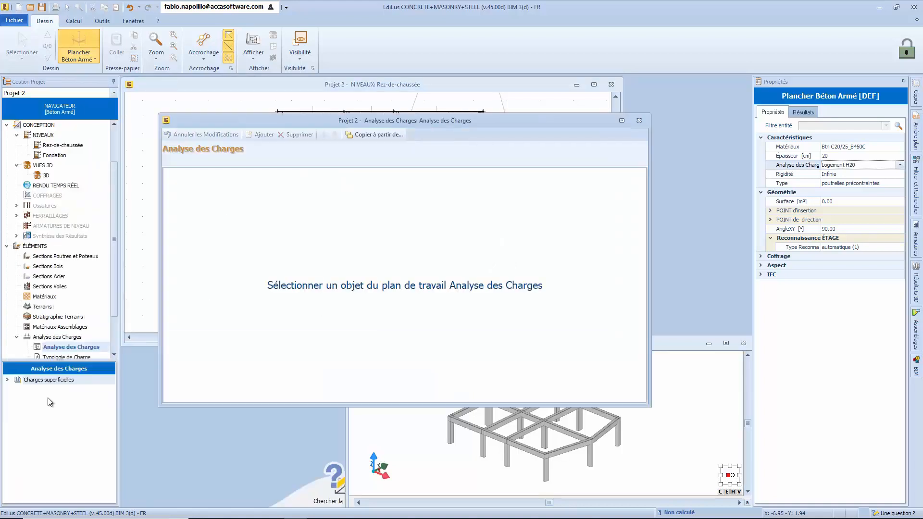
click(7, 380)
click(18, 390)
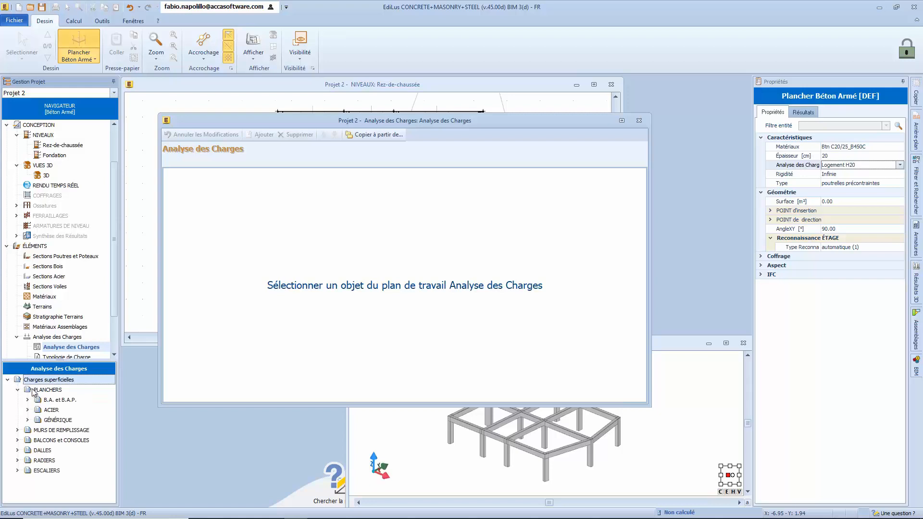
click(27, 400)
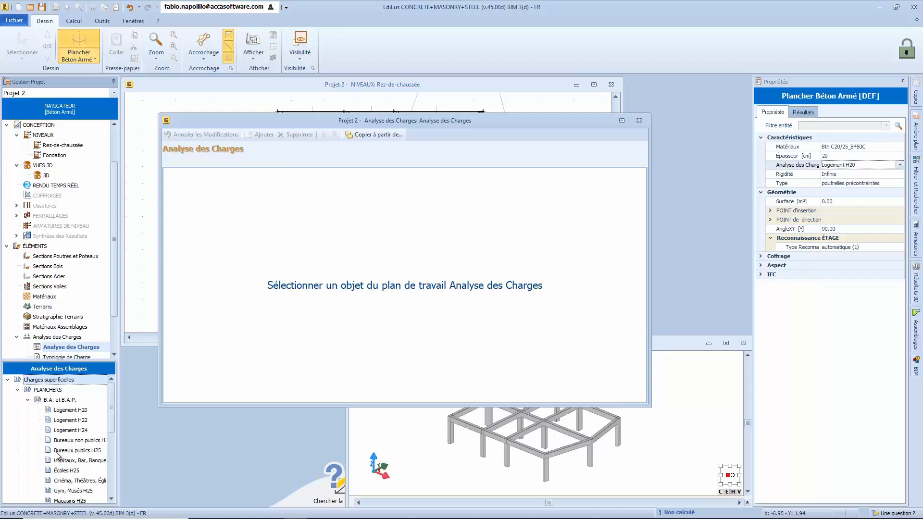
click(67, 411)
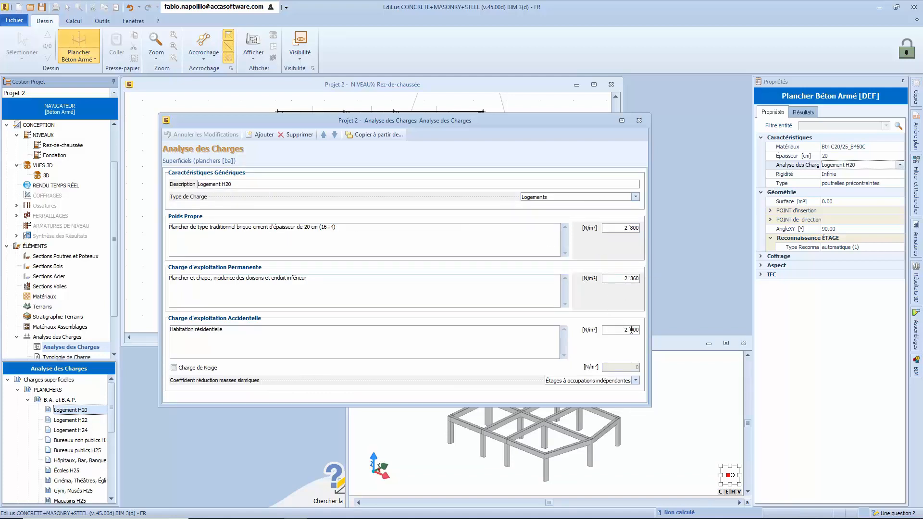
Step: Add a blank entry to the reinforced concrete floor loads and close the load analysis
click(586, 204)
click(560, 202)
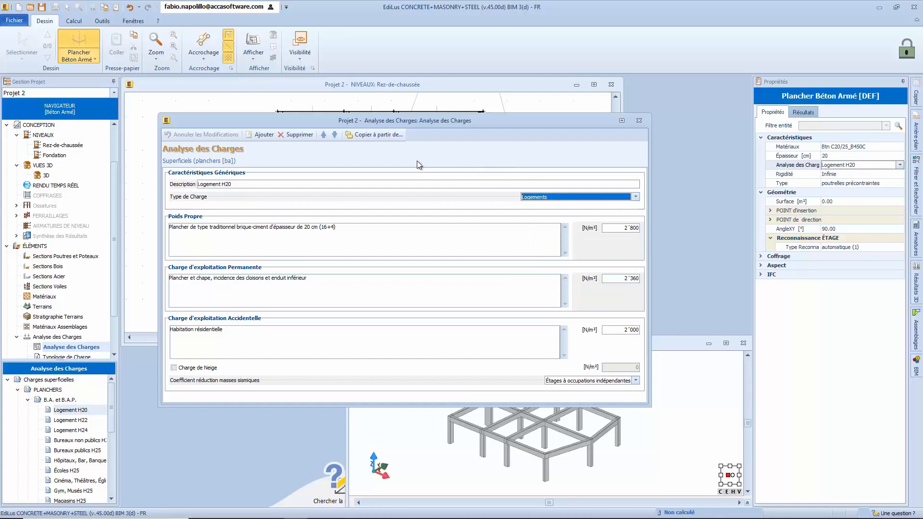
click(256, 133)
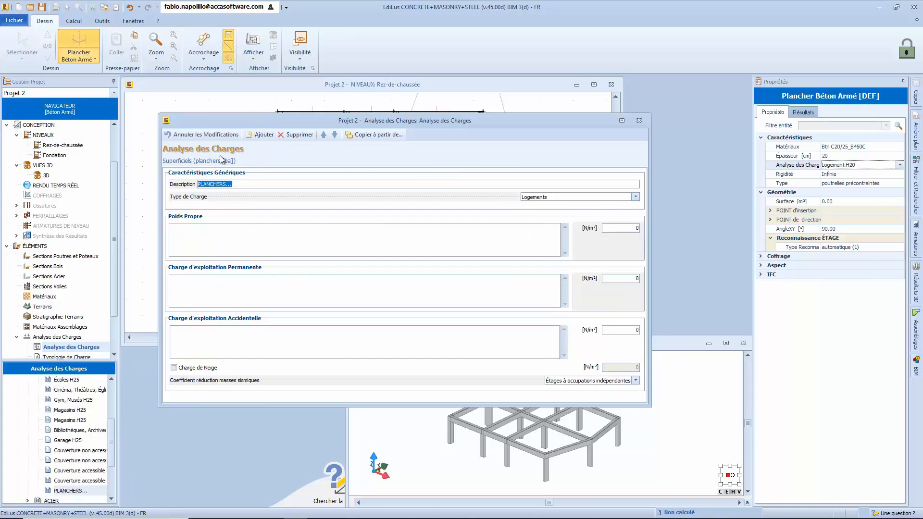
click(641, 121)
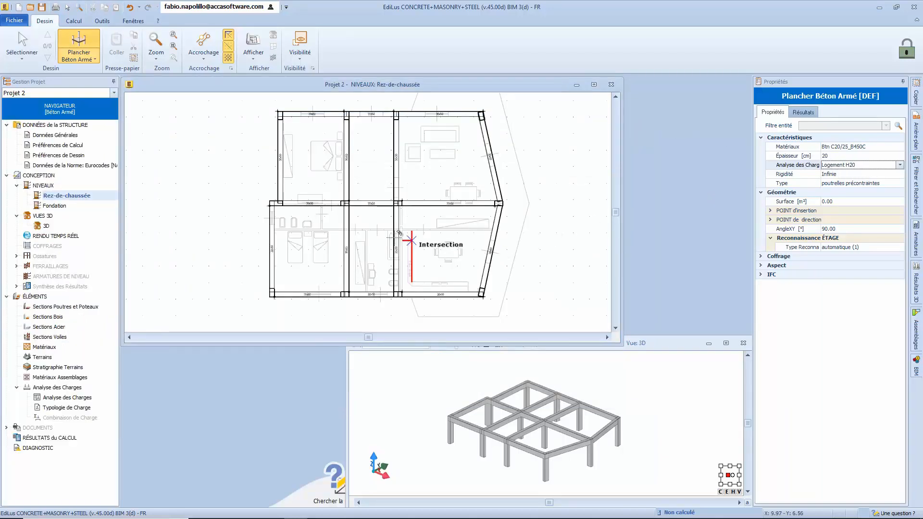
Step: Insert horizontally spanning slabs in the three upper and three lower bays with one direction line per row, and end slab insertion
click(315, 179)
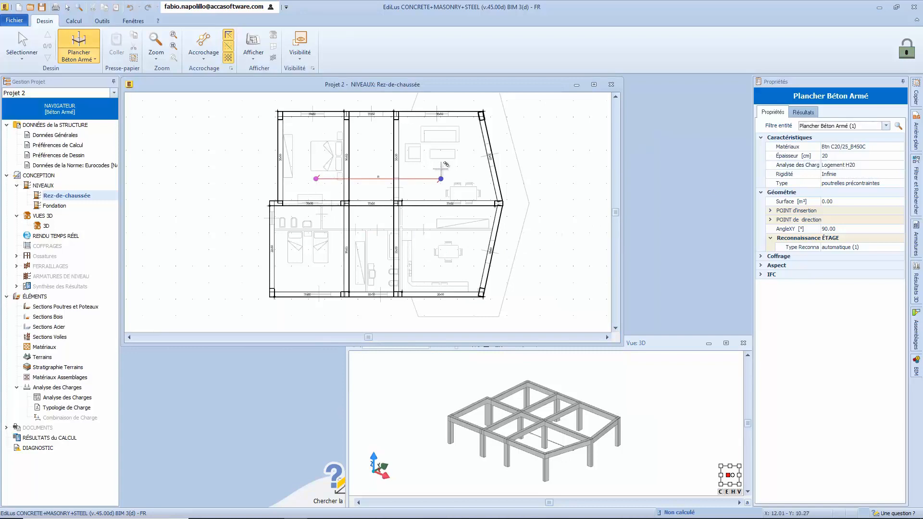
click(441, 179)
click(313, 272)
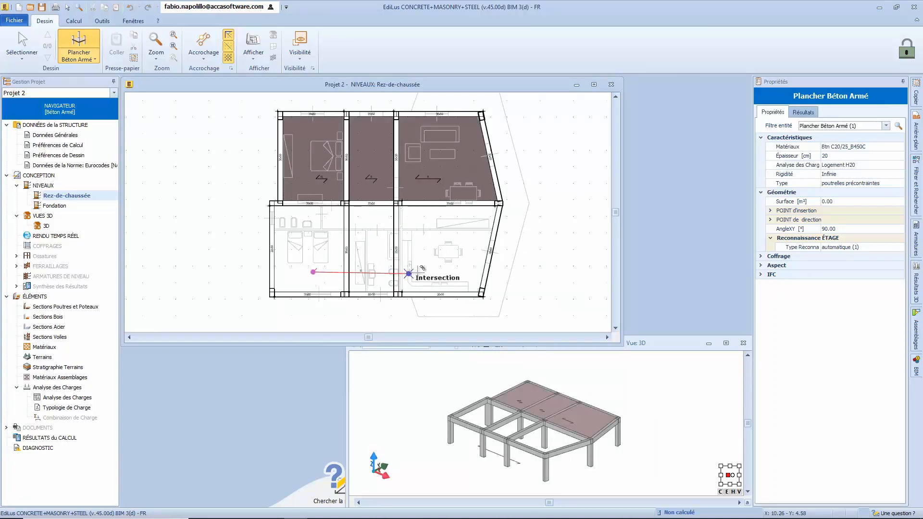
click(441, 269)
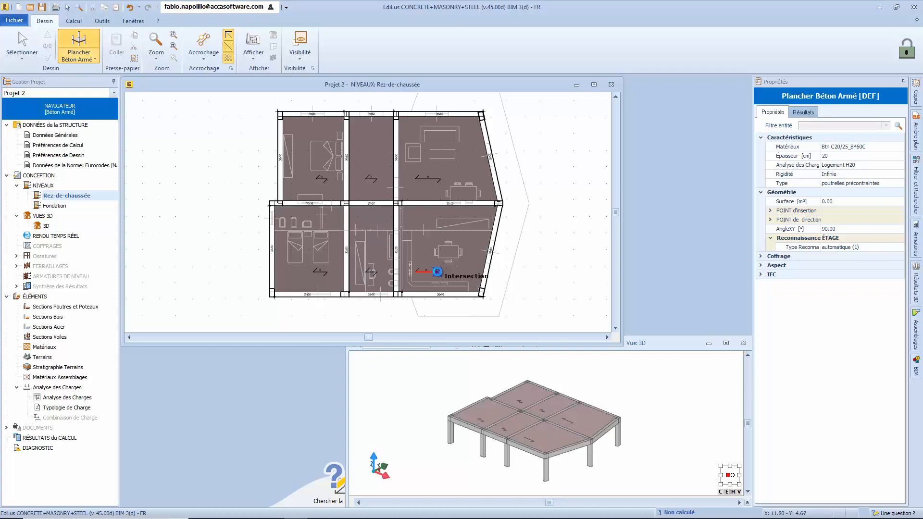
key(Escape)
Step: Switch the 3D view to the structural model and display the permanent, non-structural permanent and Logements loads on it
mouse_move(536, 434)
middle_down()
mouse_move(546, 430)
mouse_move(545, 441)
middle_up()
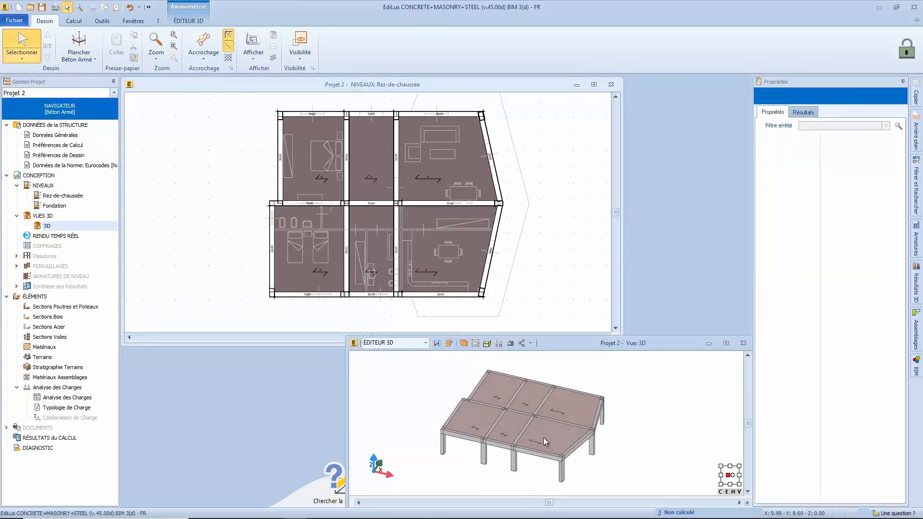
click(487, 343)
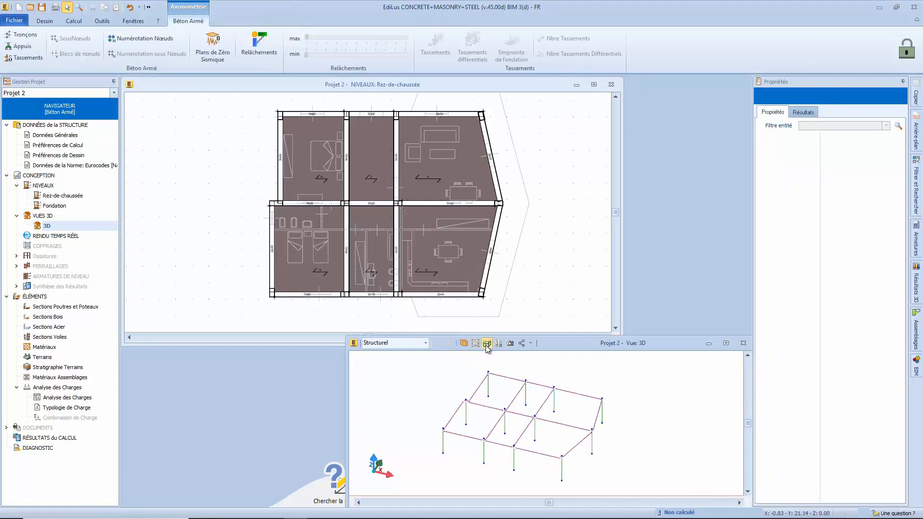
mouse_move(580, 459)
middle_down()
mouse_move(575, 449)
mouse_move(580, 456)
middle_up()
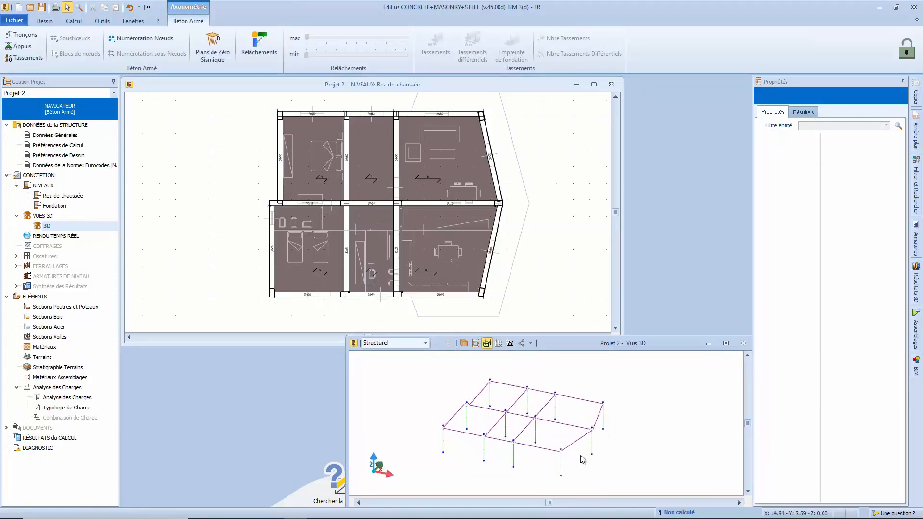
click(916, 286)
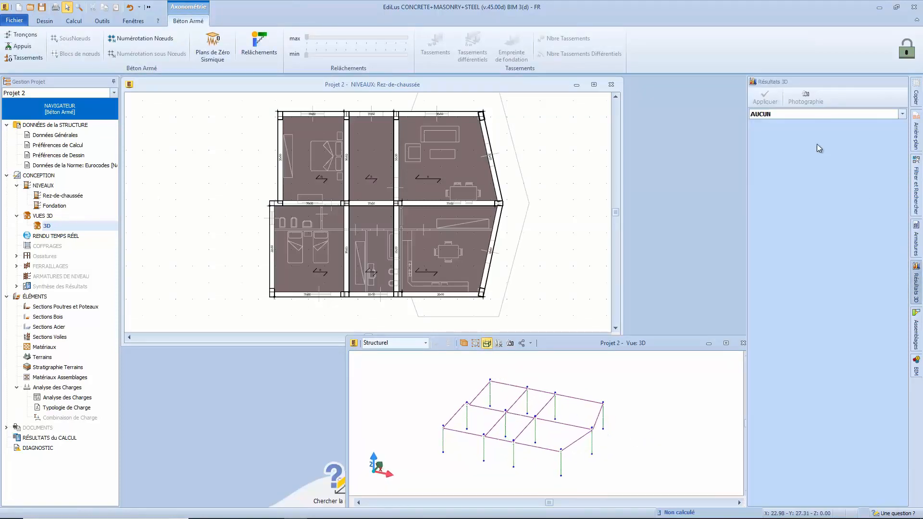
click(764, 97)
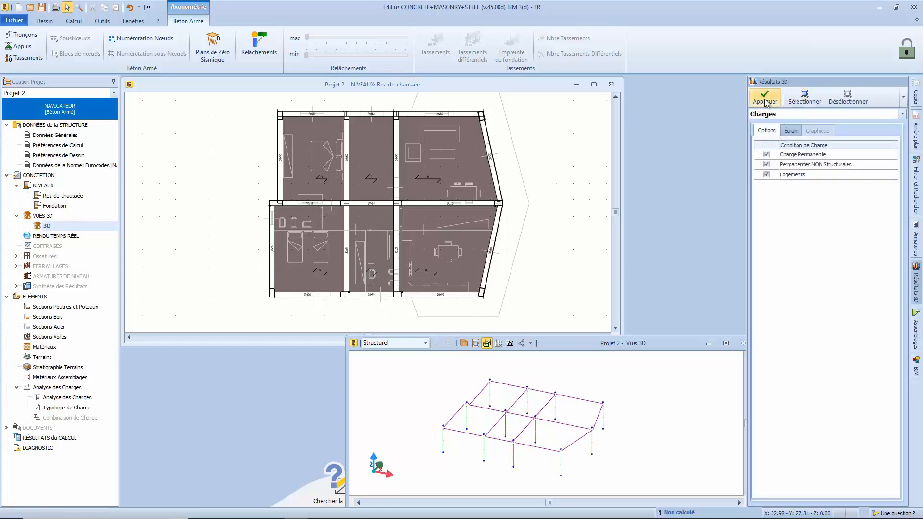
middle_drag(597, 465, 580, 467)
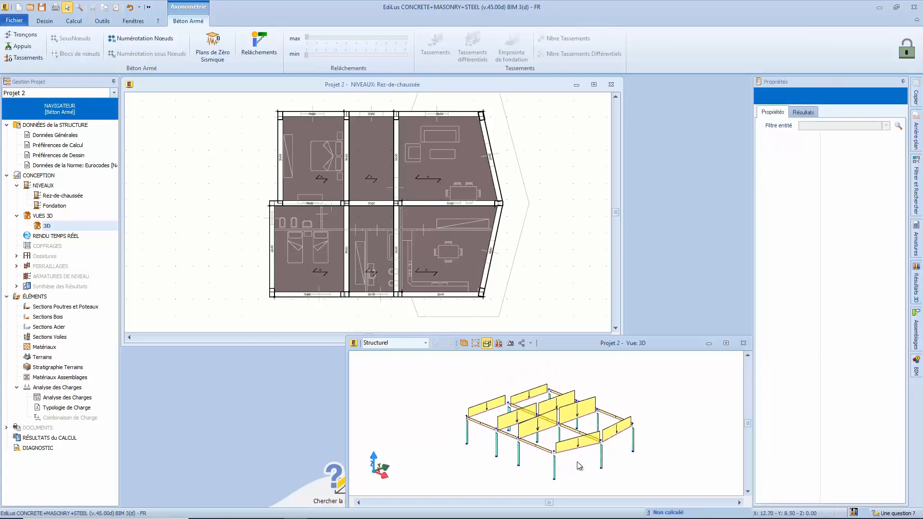
Step: Delete the floor slabs in the lower-right and upper-right bays of the plan
click(463, 265)
key(Delete)
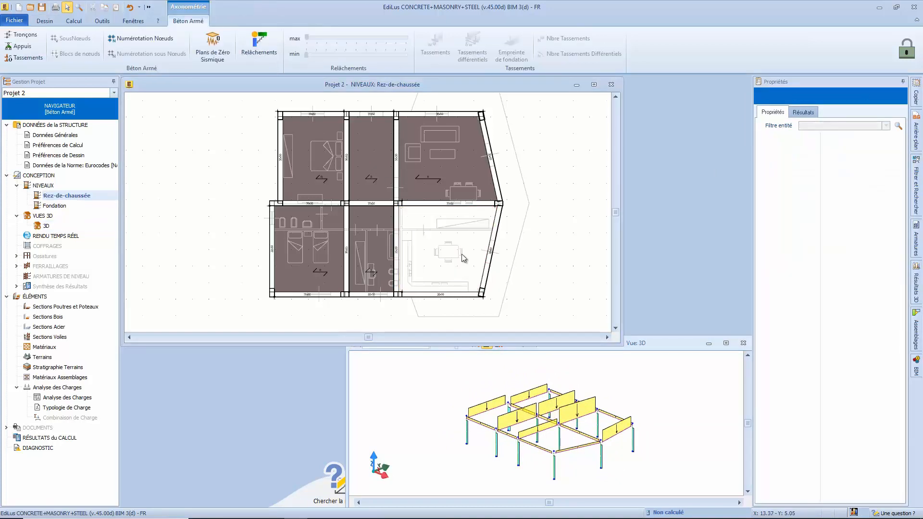
click(463, 157)
key(Delete)
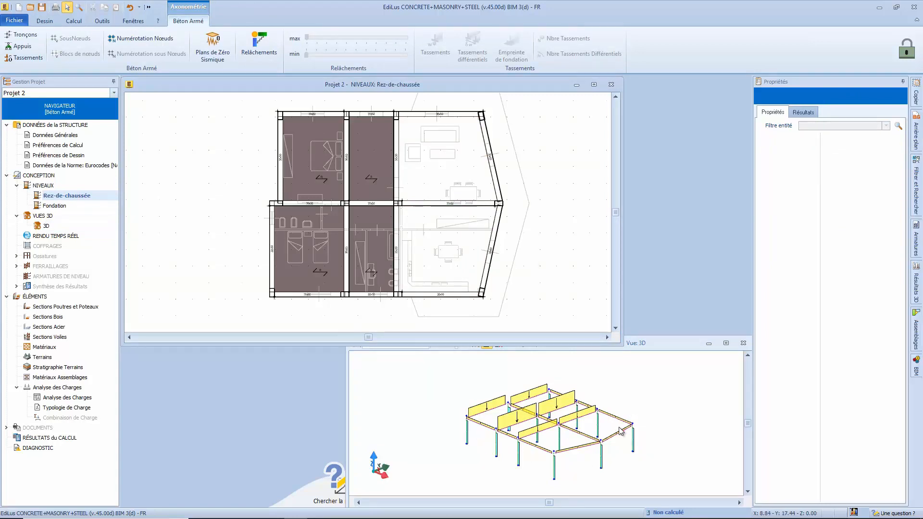
Step: Copy the slab of the upper middle bay and paste it into the upper-right bay
click(373, 183)
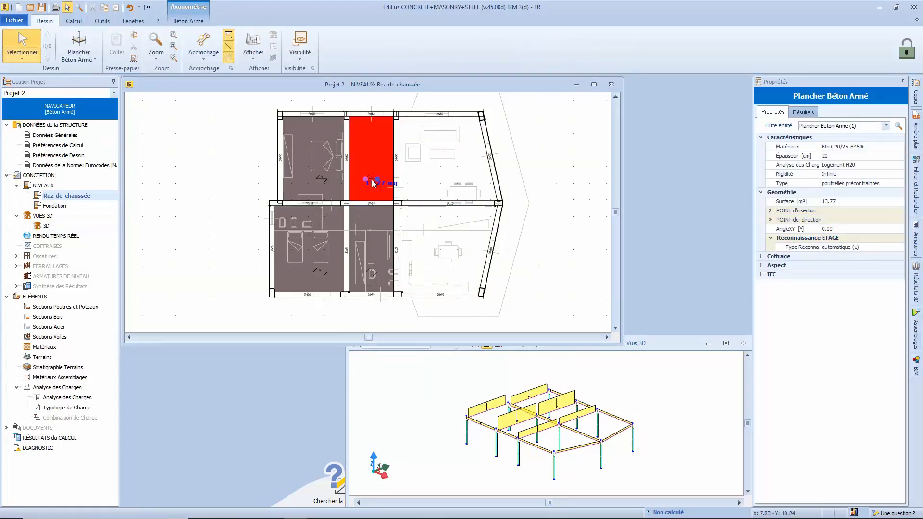
key(ctrl+c)
key(ctrl+v)
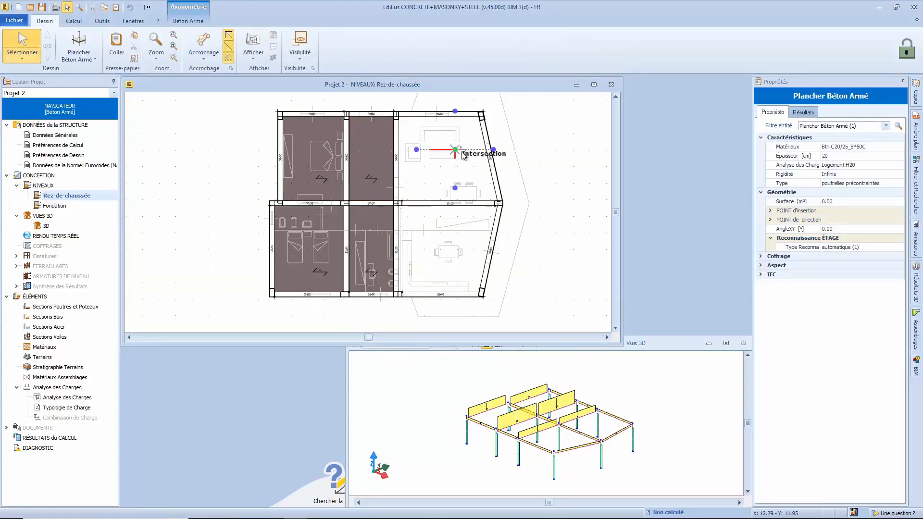
click(422, 167)
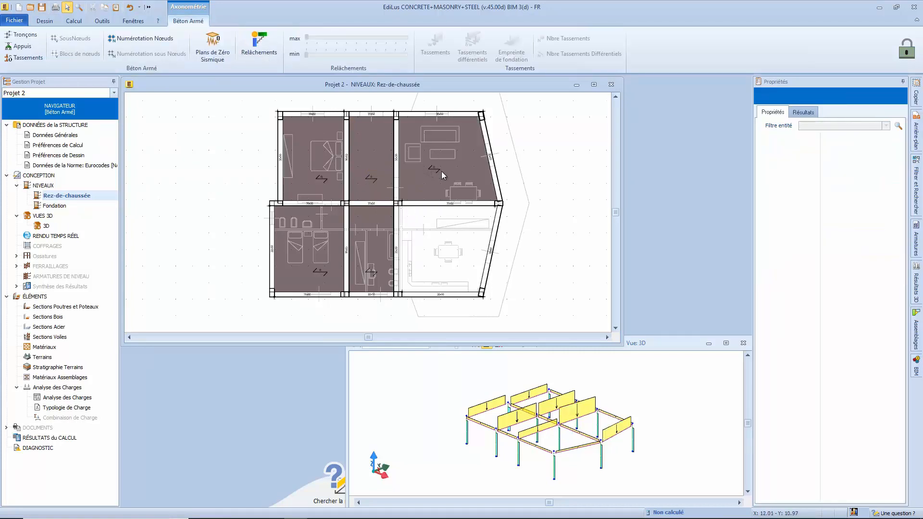
Step: Turn the pasted slab's direction to 270° and extend its direction line into the lower-right bay to cover both bays
click(439, 170)
click(434, 169)
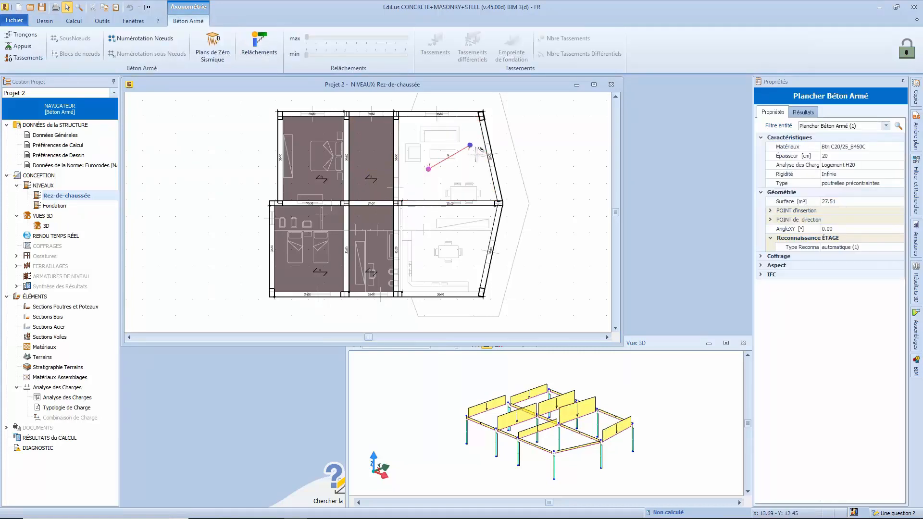
click(428, 270)
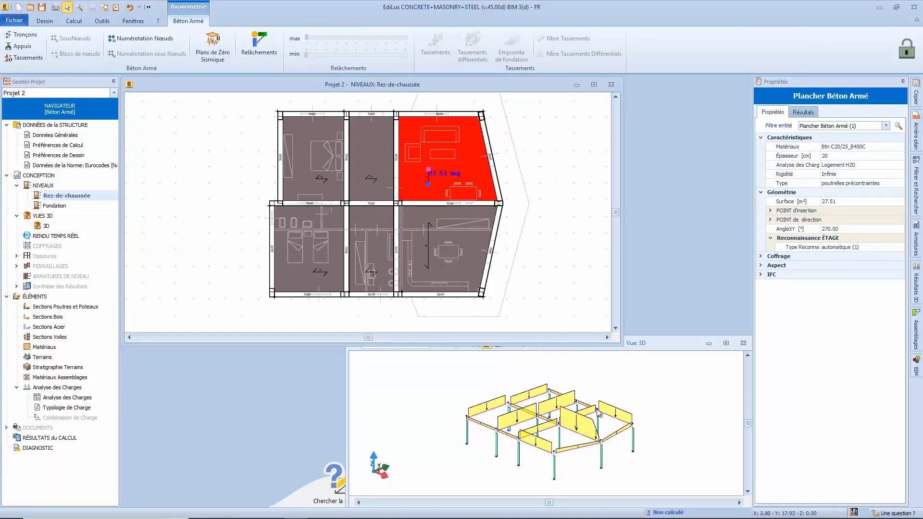
click(530, 475)
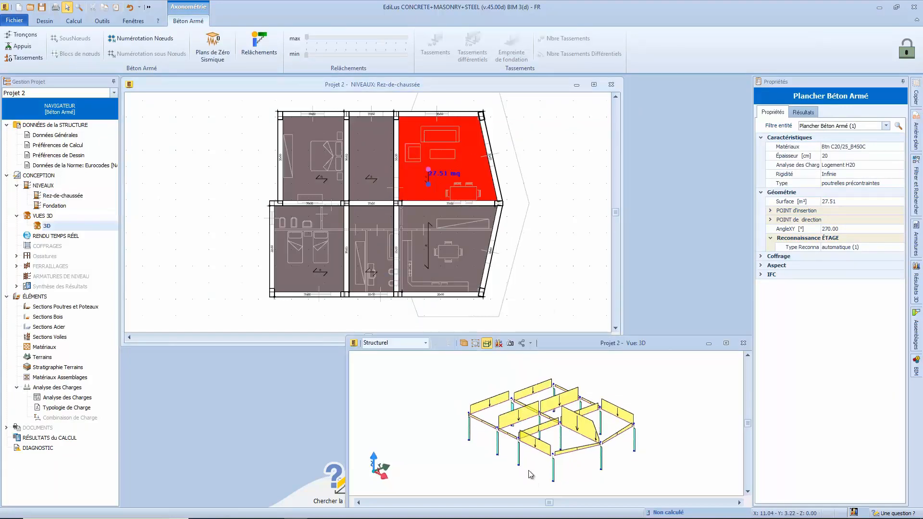
Step: Start a 20 cm reinforced concrete balcony with load Balcon H20, tracing the outline's upper edge, about 4.88 m long, on the plan
click(537, 229)
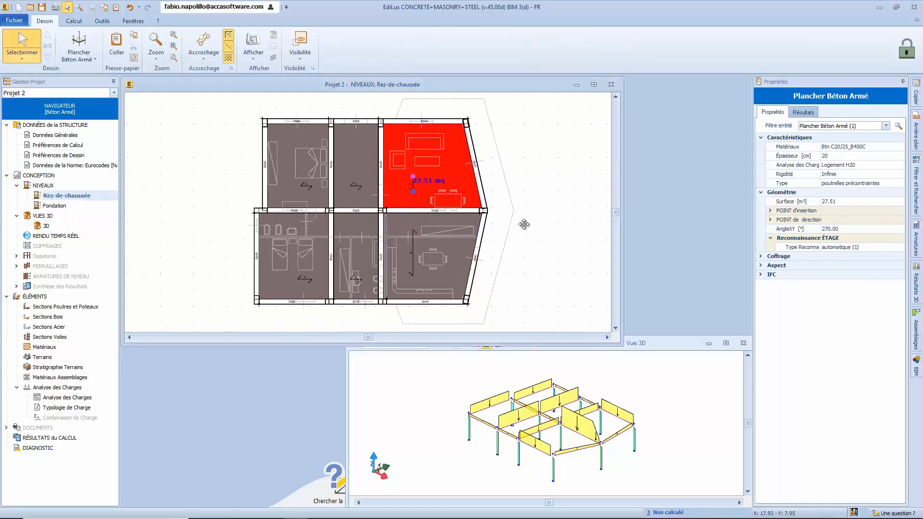
click(79, 55)
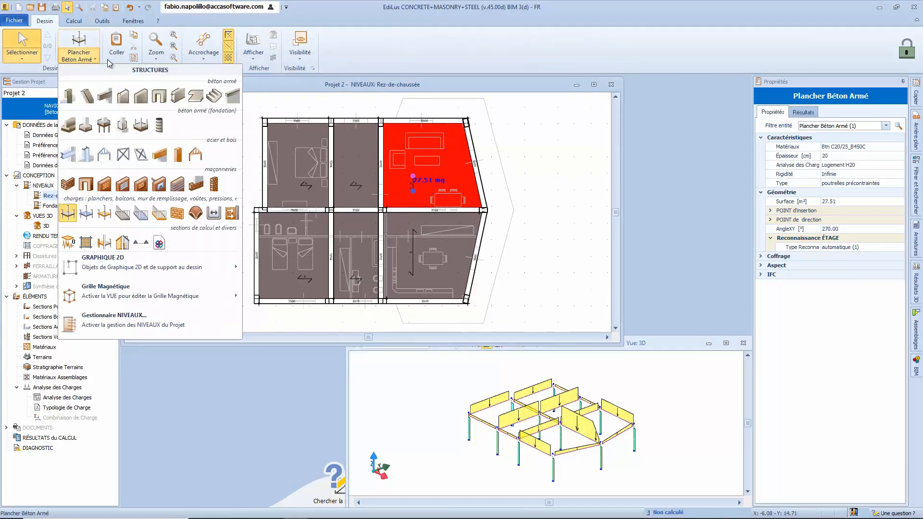
click(123, 214)
scroll(382, 201, up, 3)
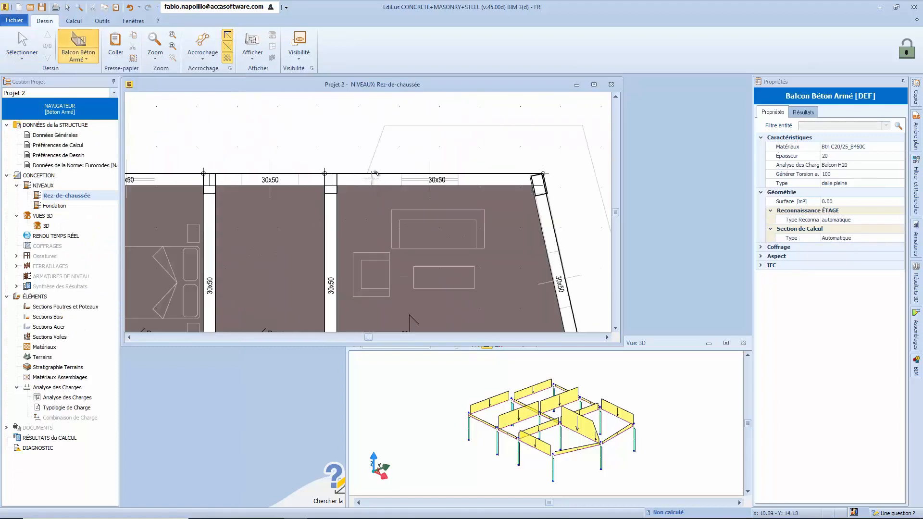
click(384, 125)
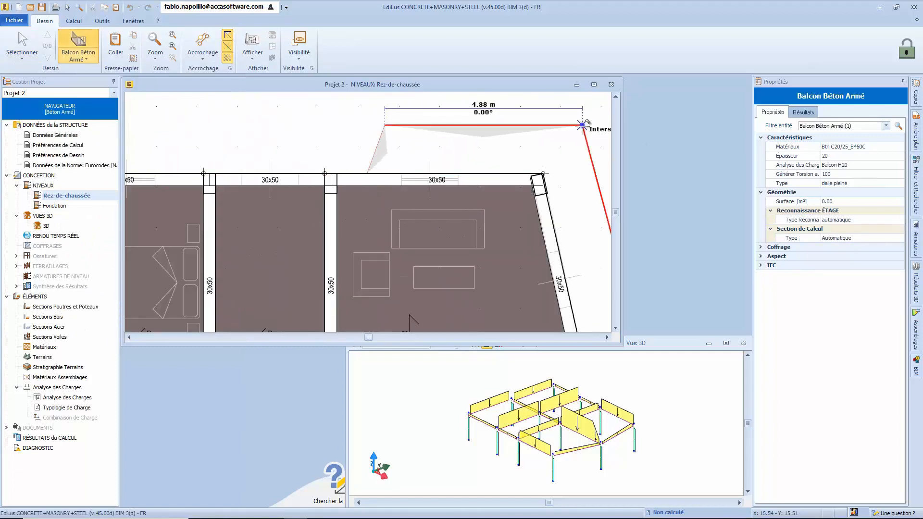
click(583, 126)
Step: Complete the balcony outline along the remaining plan corners, with a lower edge about 4.86 m long, and finish the balcony
scroll(572, 206, down, 1)
middle_drag(563, 204, 328, 93)
click(405, 247)
middle_drag(403, 277, 467, 108)
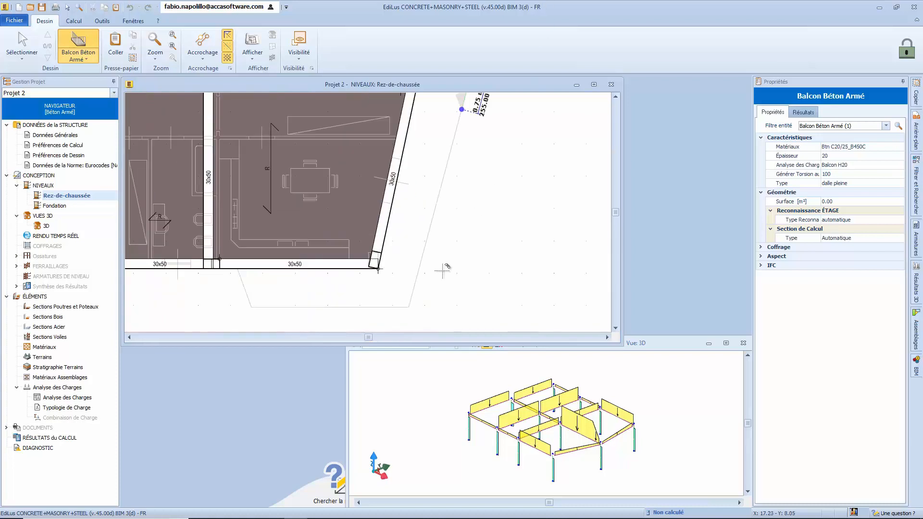
click(410, 299)
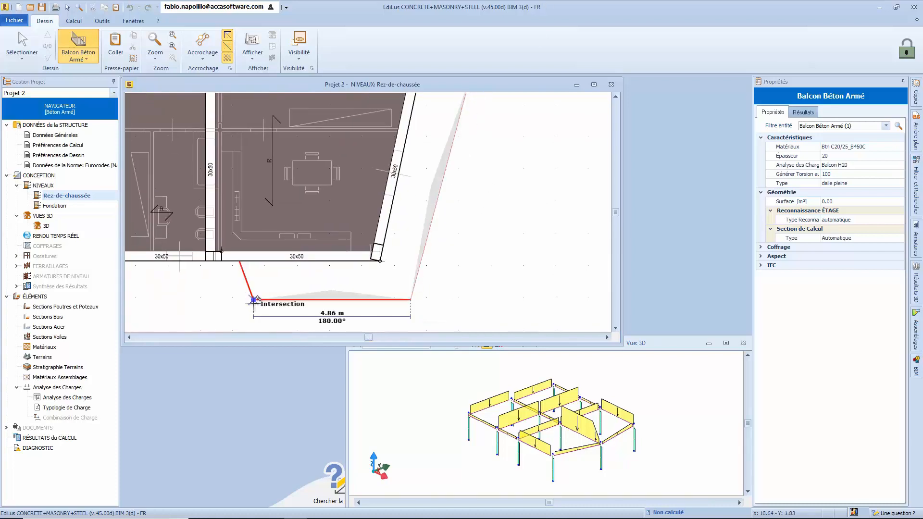
click(253, 300)
right_click(213, 287)
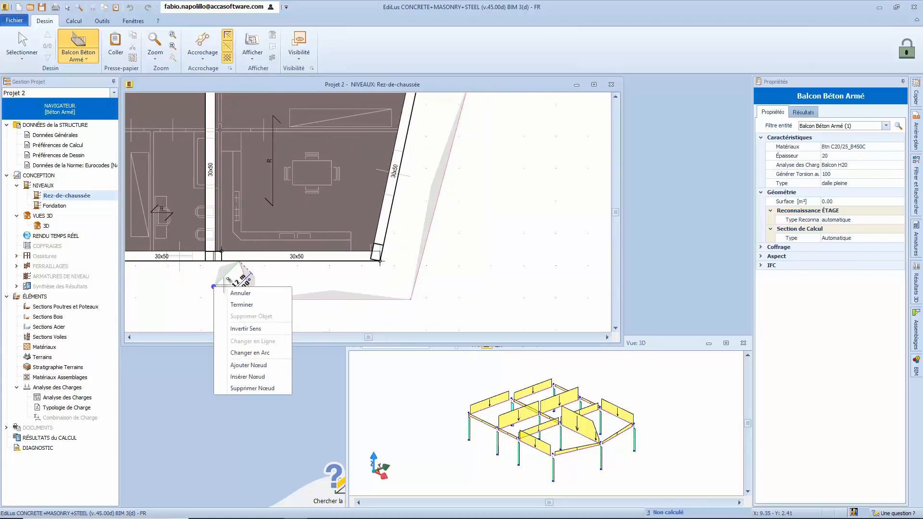
click(259, 305)
Step: Switch the 3D view's display mode to ÉDITEUR 3D to view the slabs and the balcony
scroll(286, 244, down, 4)
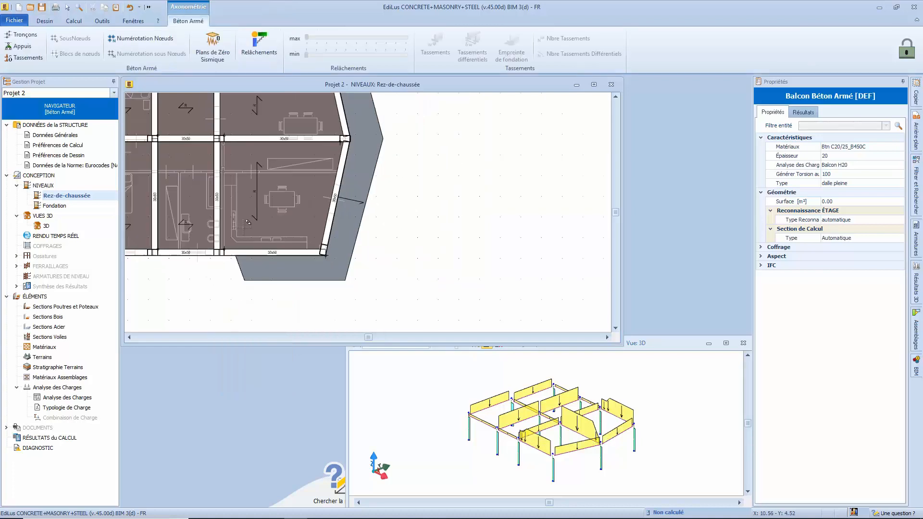
middle_drag(285, 244, 402, 267)
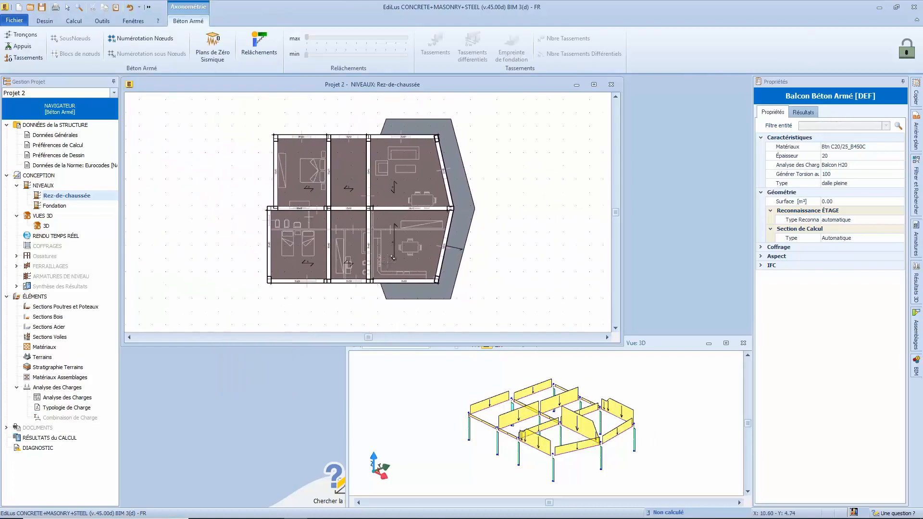
click(648, 348)
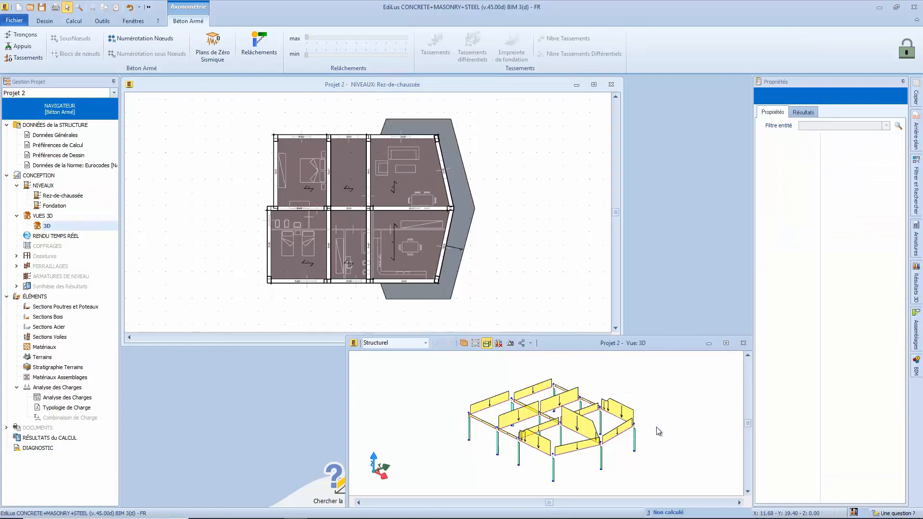
click(495, 283)
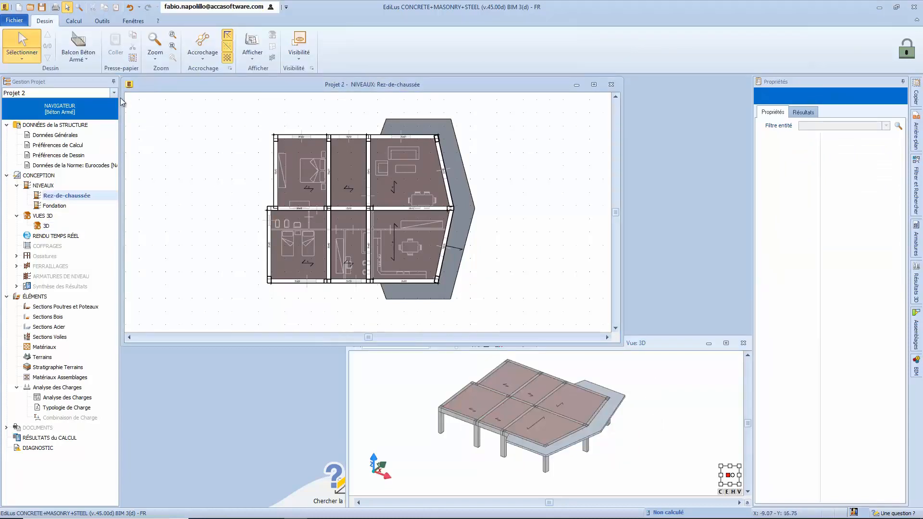
Step: Place a floor calculation section (Plancher section de calcul) running across the lower-left and lower-middle slabs
click(77, 51)
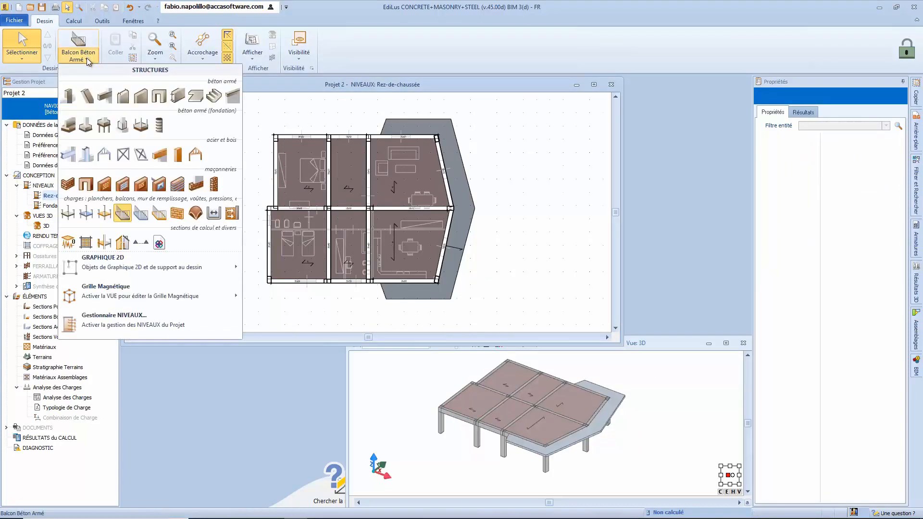
click(105, 243)
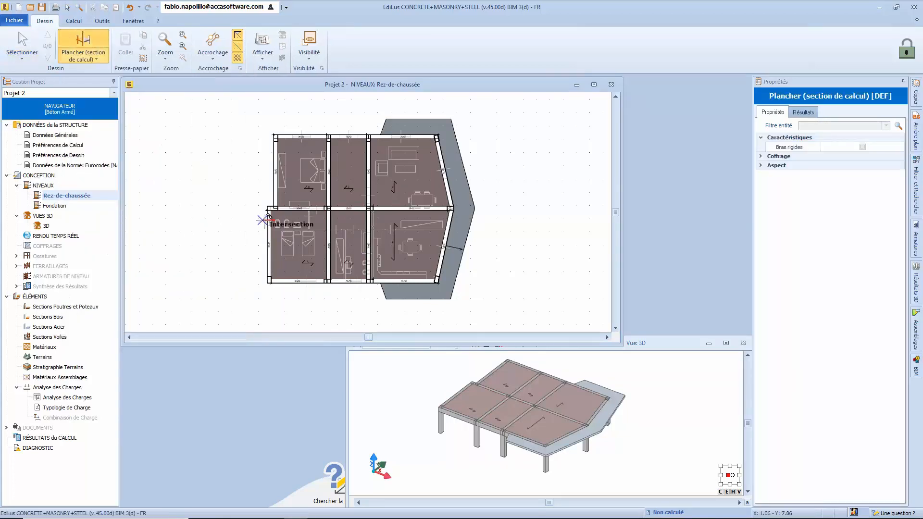
click(288, 277)
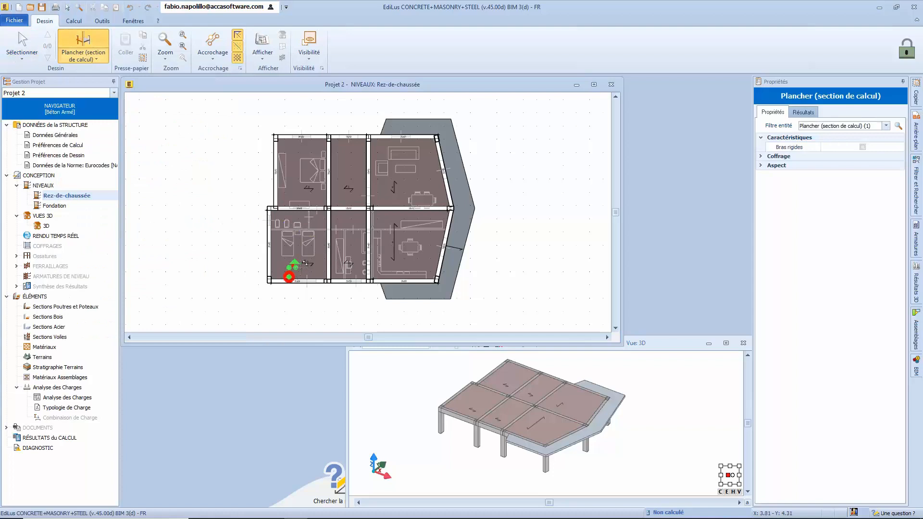
click(358, 273)
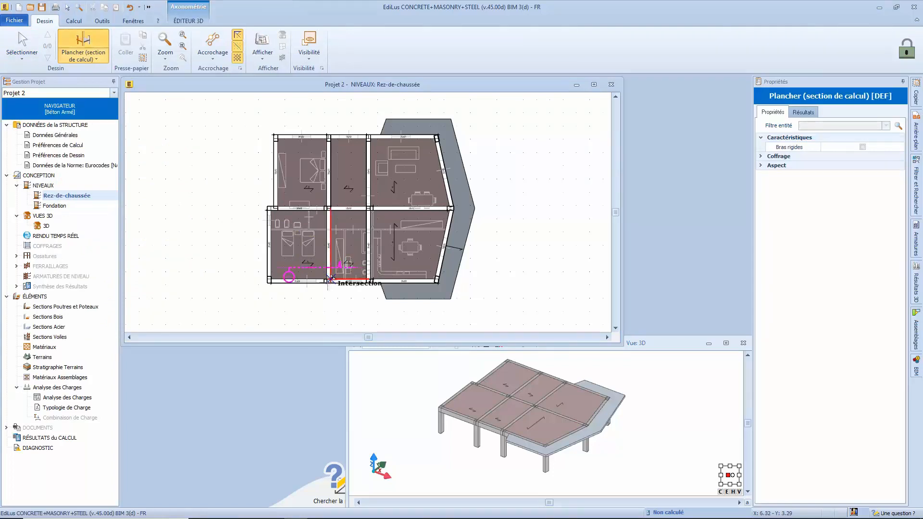
Step: Set the 3D view to the Planchers display and enlarge it to examine the slab strip at the calculation section
click(664, 346)
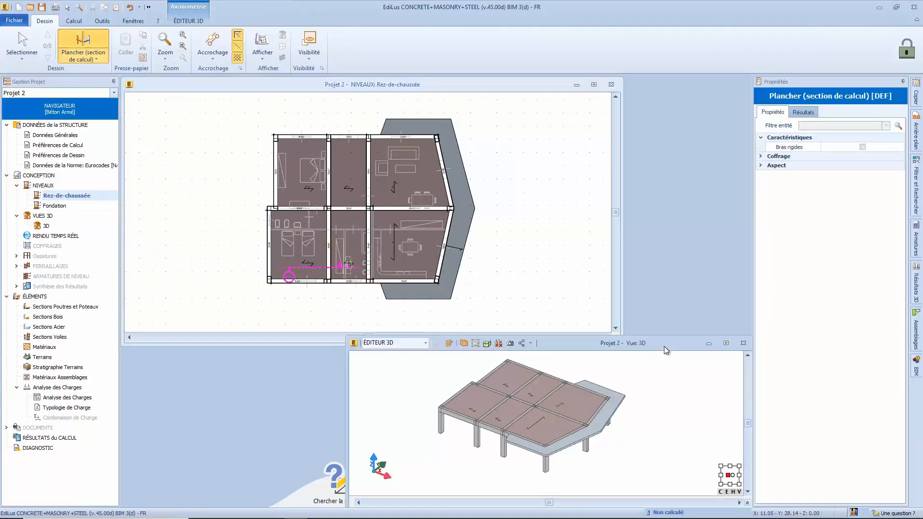
click(426, 343)
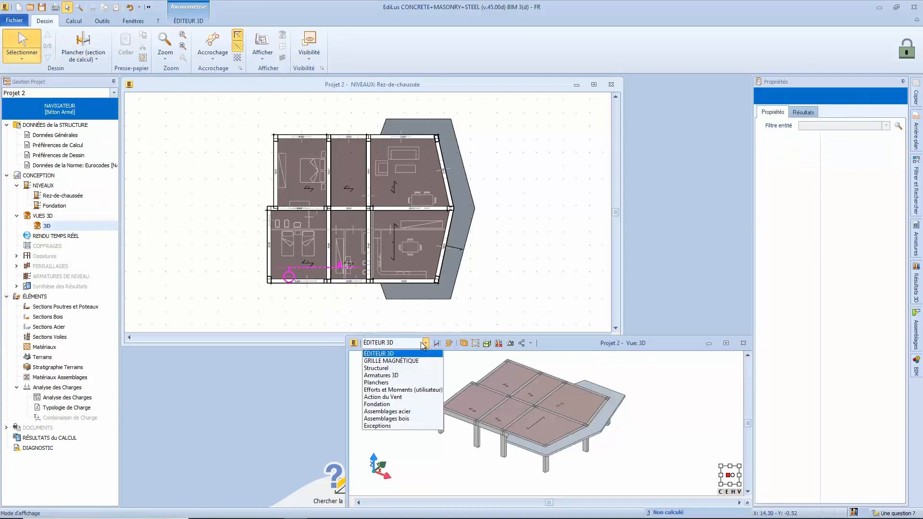
click(387, 380)
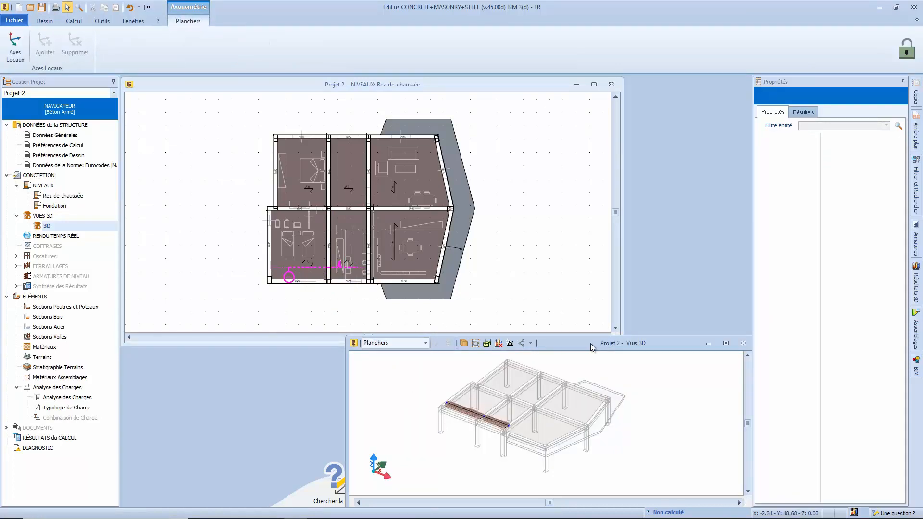
double_click(590, 344)
scroll(379, 350, up, 5)
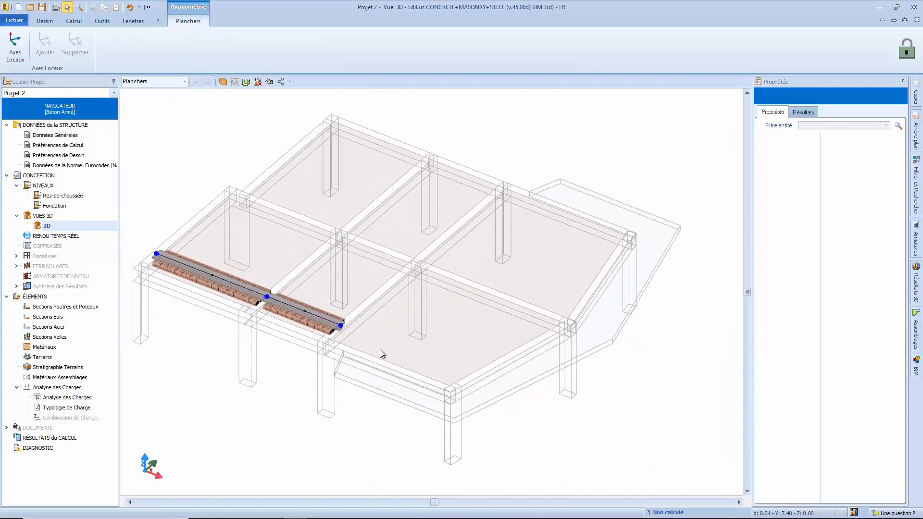
middle_drag(379, 350, 400, 354)
key(ctrl+F5)
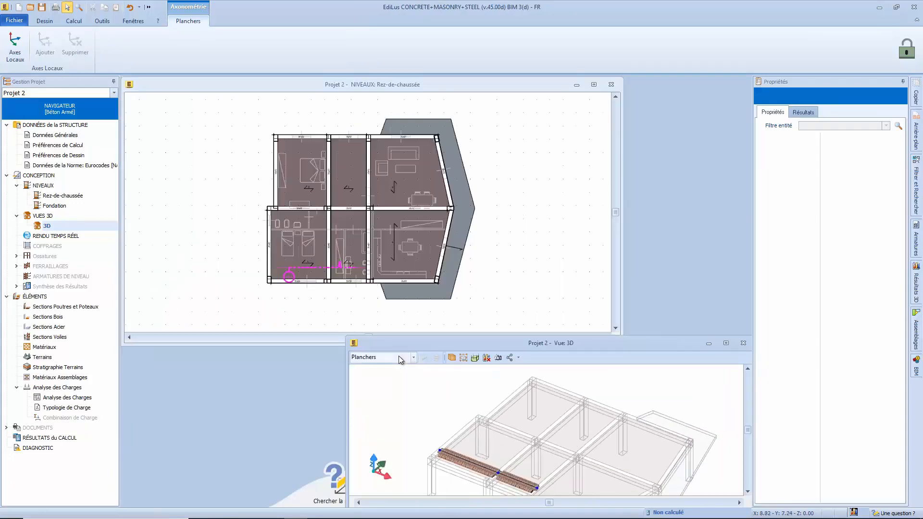
Step: Insert two new levels above Rez-de-chaussée in the level manager
click(487, 263)
scroll(489, 266, up, 3)
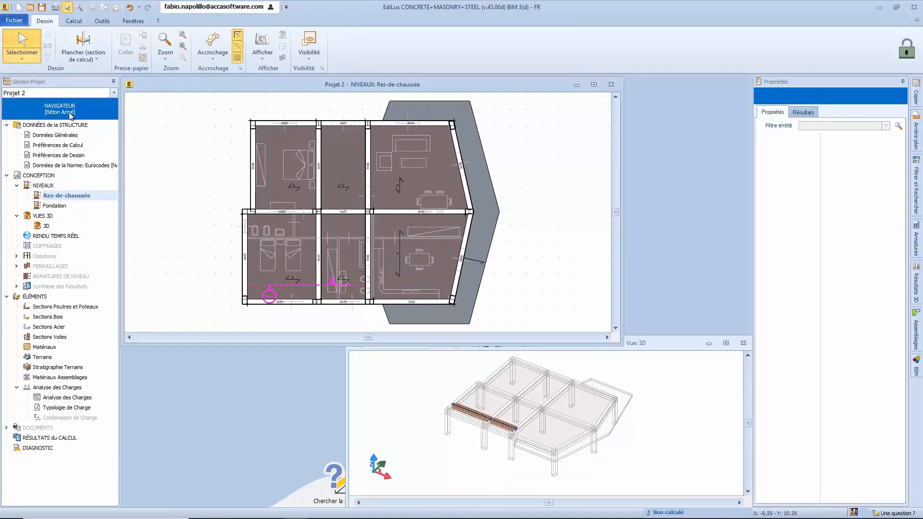
right_click(53, 195)
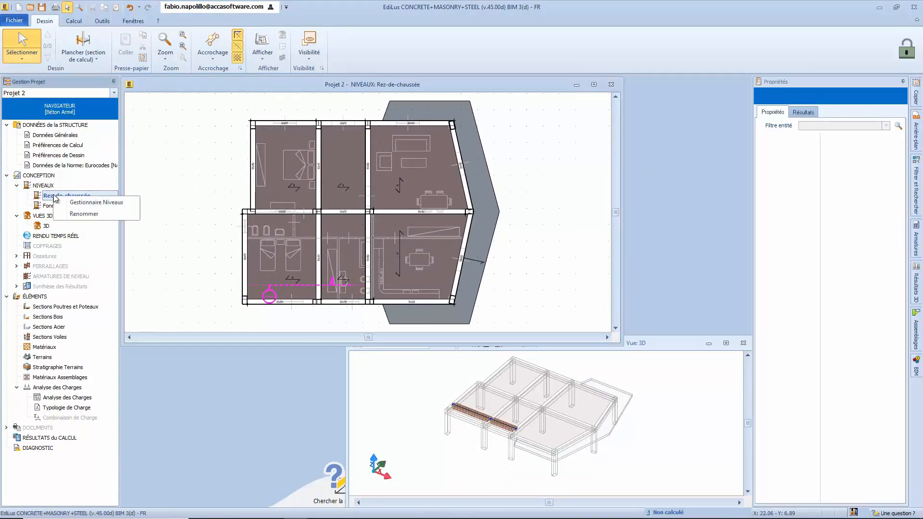
click(85, 206)
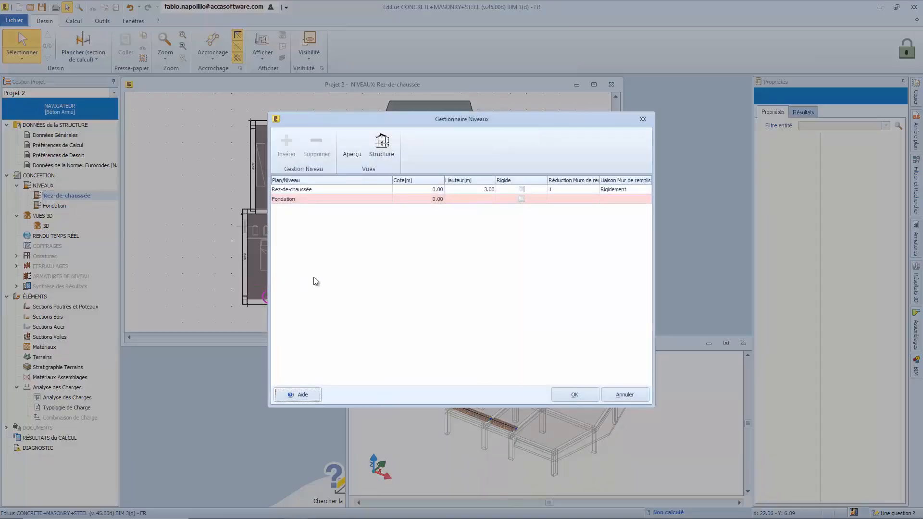
click(292, 191)
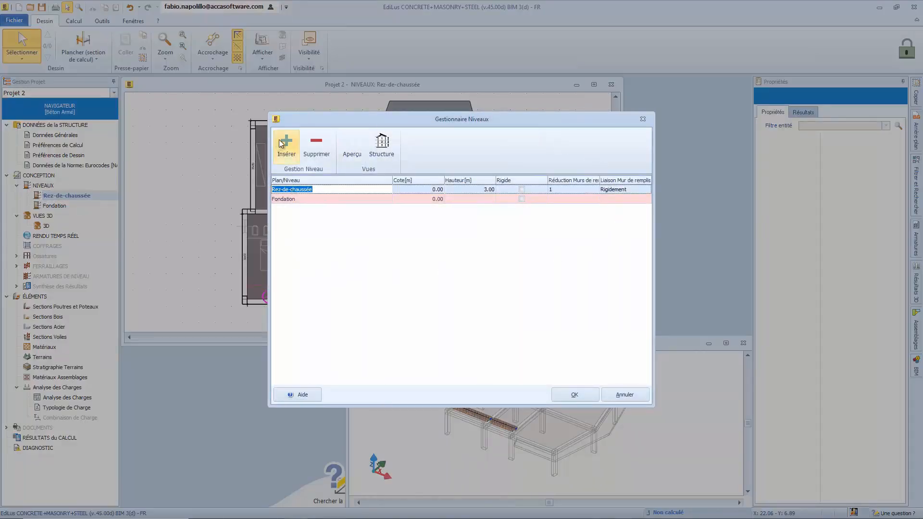
click(287, 143)
click(287, 143)
Step: Name the new levels Premier Étage and Couverture, from lower to upper, and accept the level settings
click(297, 198)
double_click(297, 198)
text(Premier Étage)
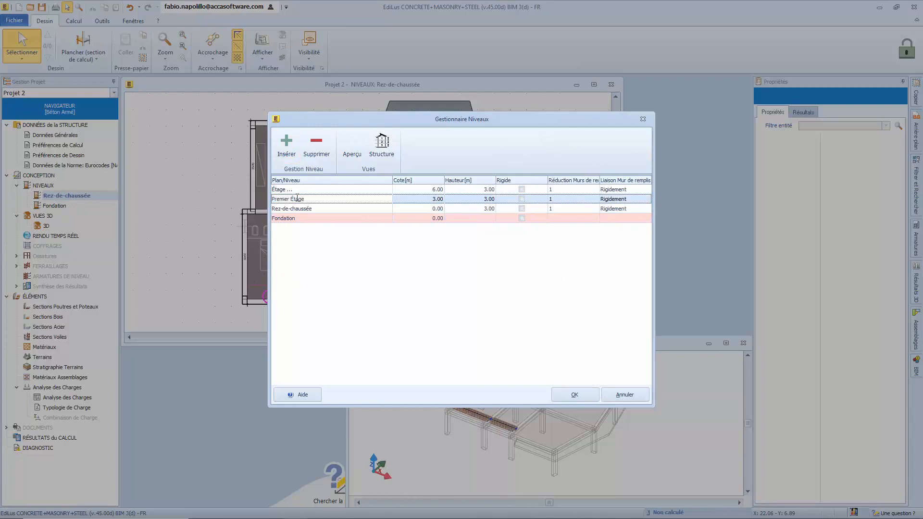
double_click(284, 189)
click(314, 191)
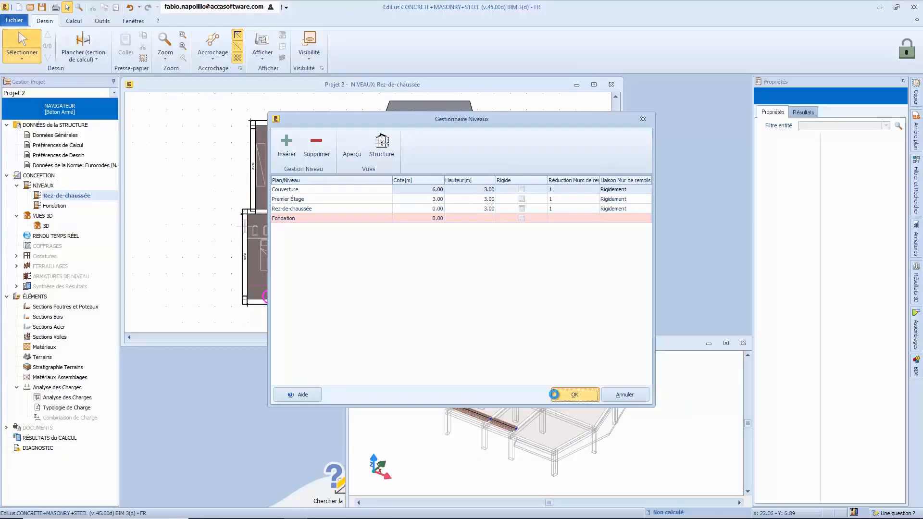
click(574, 395)
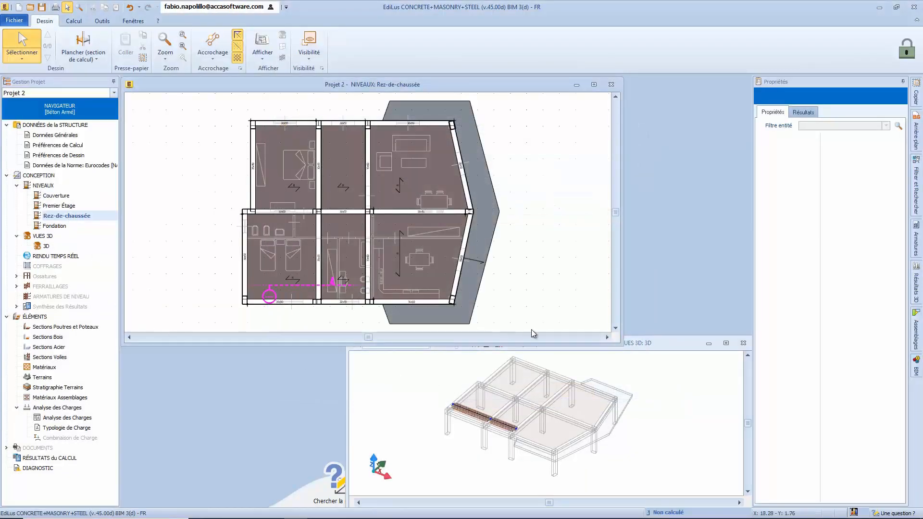
Step: Return the 3D view to the ÉDITEUR 3D display mode
click(594, 348)
click(425, 342)
click(379, 354)
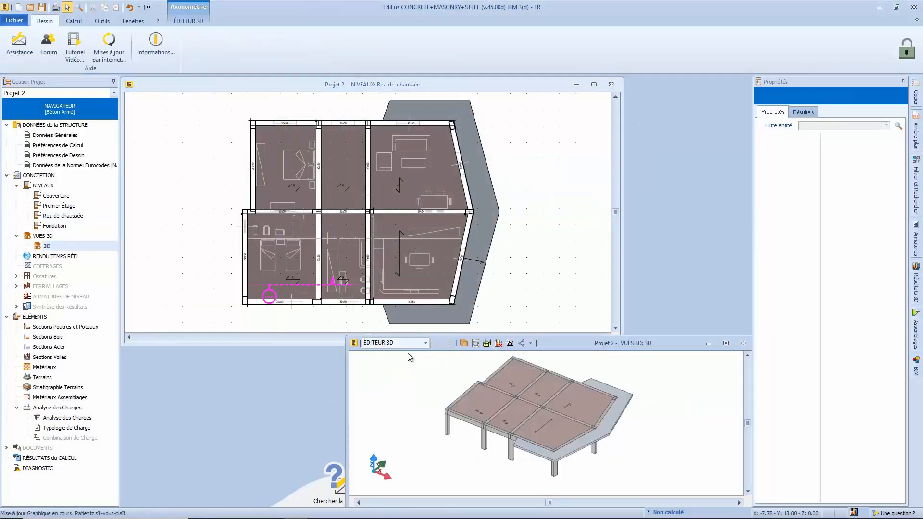
Step: Show the Rez-de-chaussée level as a background in the Premier Étage plan, inspect it and close that plan
click(60, 205)
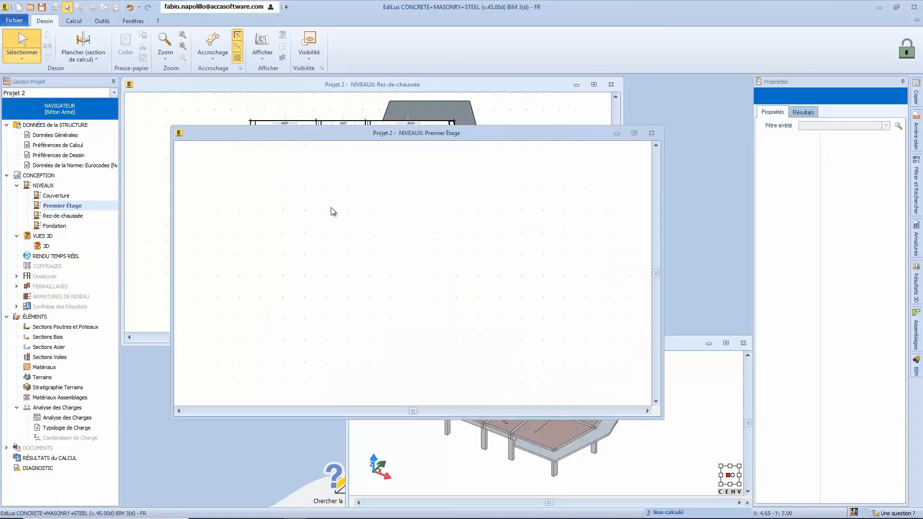
drag(413, 130, 364, 80)
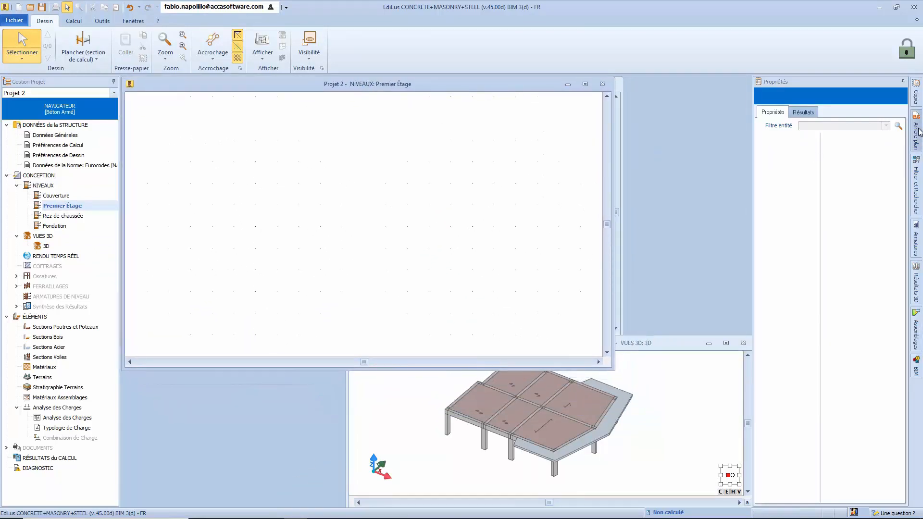
click(917, 139)
click(763, 173)
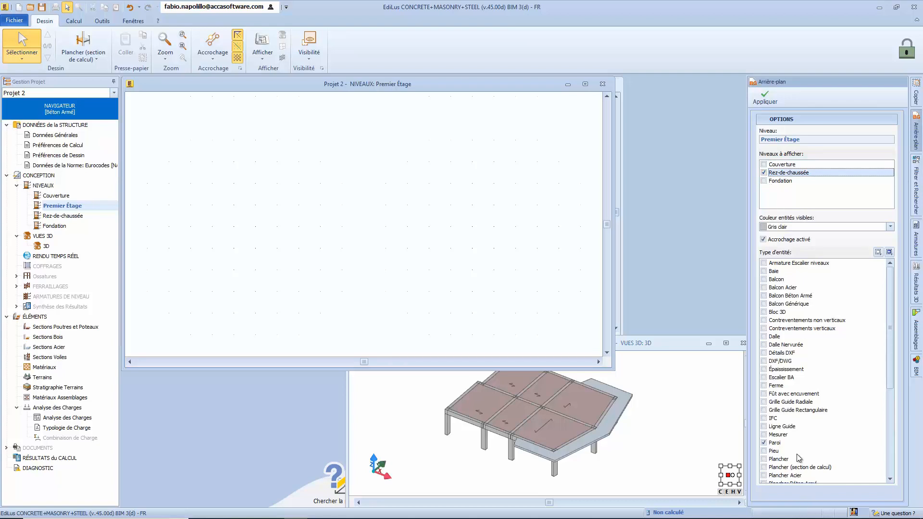
click(765, 99)
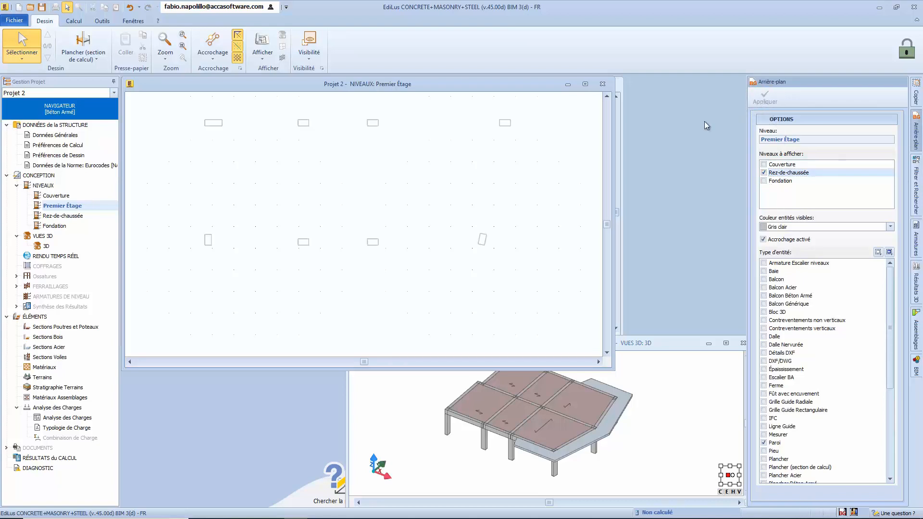
middle_drag(479, 174, 472, 210)
middle_drag(457, 142, 469, 206)
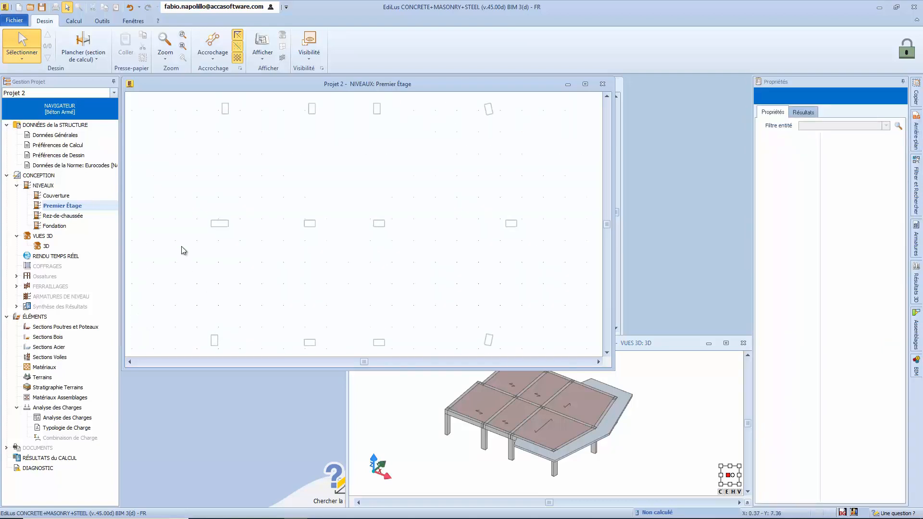
click(602, 84)
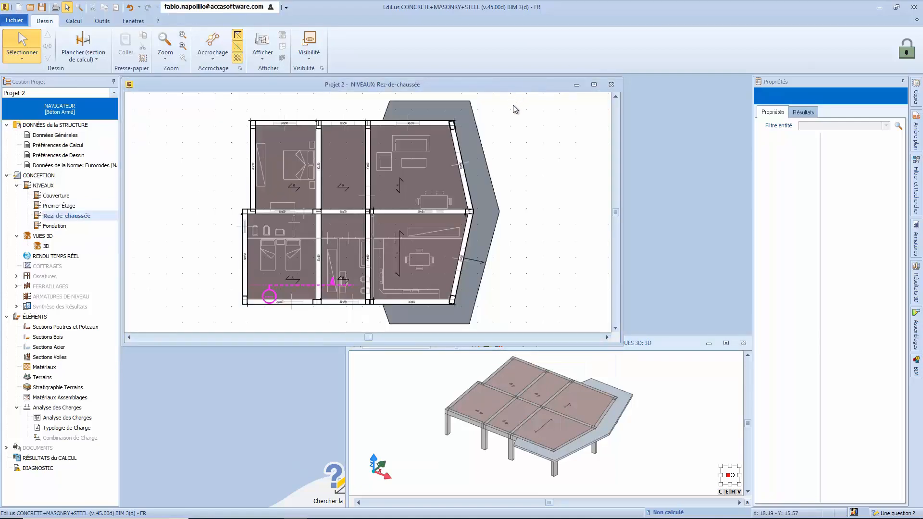
Step: Copy the Poteau, Poutre, Plancher Béton Armé and Balcon Béton Armé entities from Rez-de-chaussée to Premier Étage
click(916, 96)
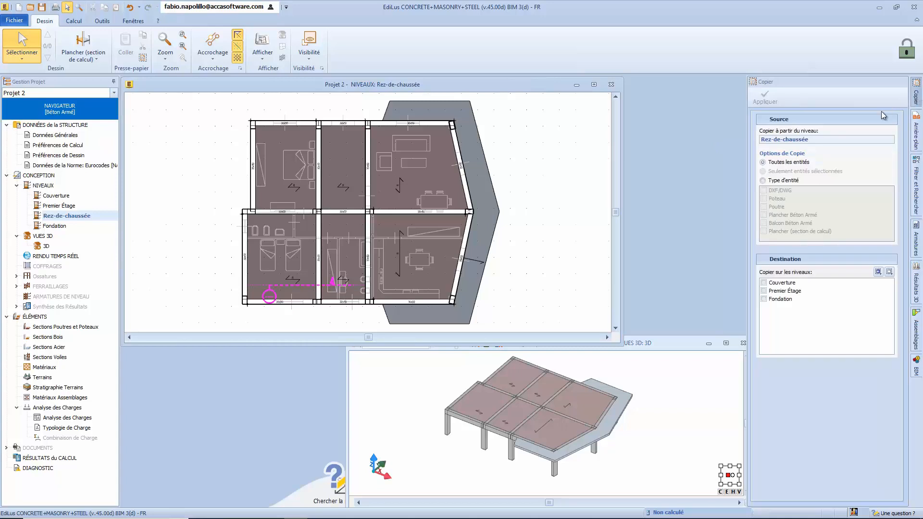
click(784, 180)
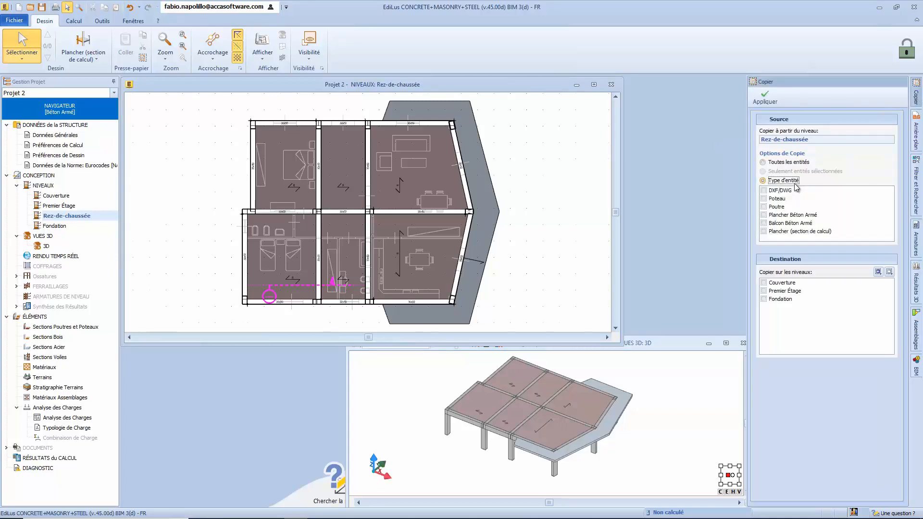
click(764, 198)
click(764, 207)
click(763, 215)
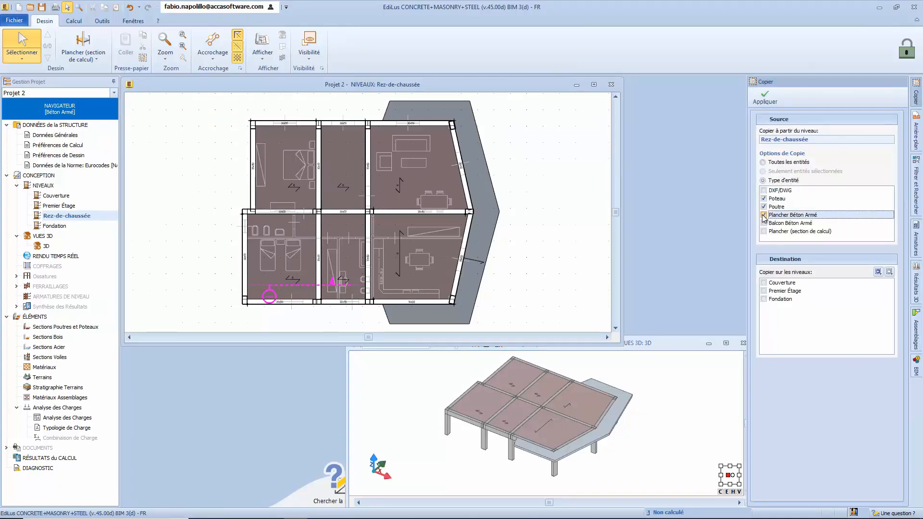
click(764, 223)
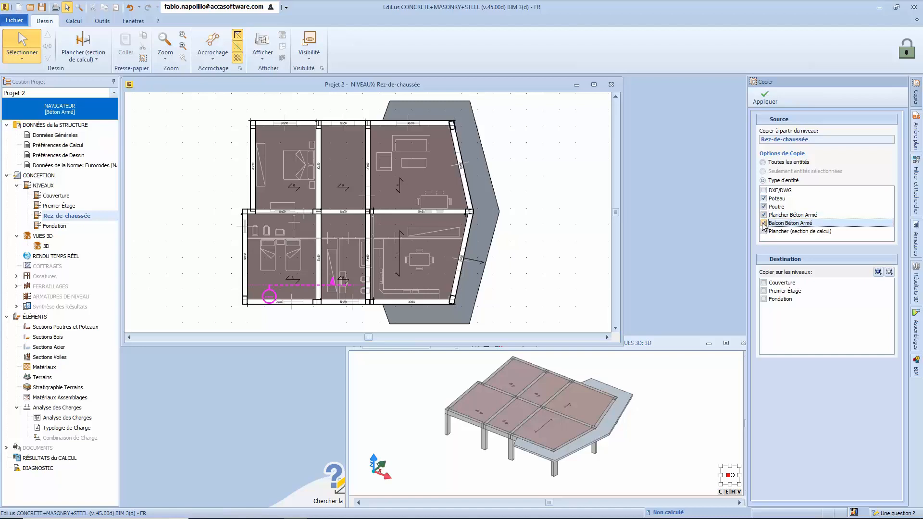
click(764, 292)
click(762, 98)
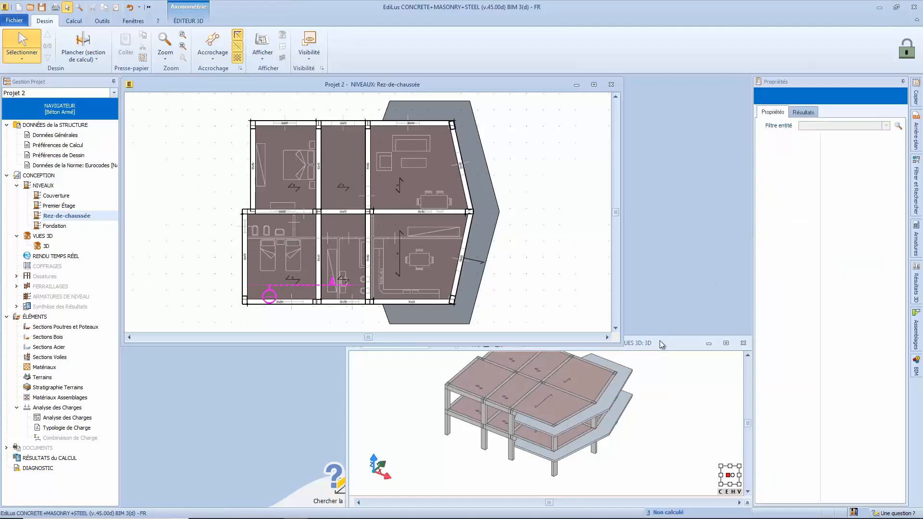
Step: Maximise the 3D view and place Mur de remplissage infill walls in the three bays of one long facade below Premier Étage
click(659, 341)
double_click(660, 340)
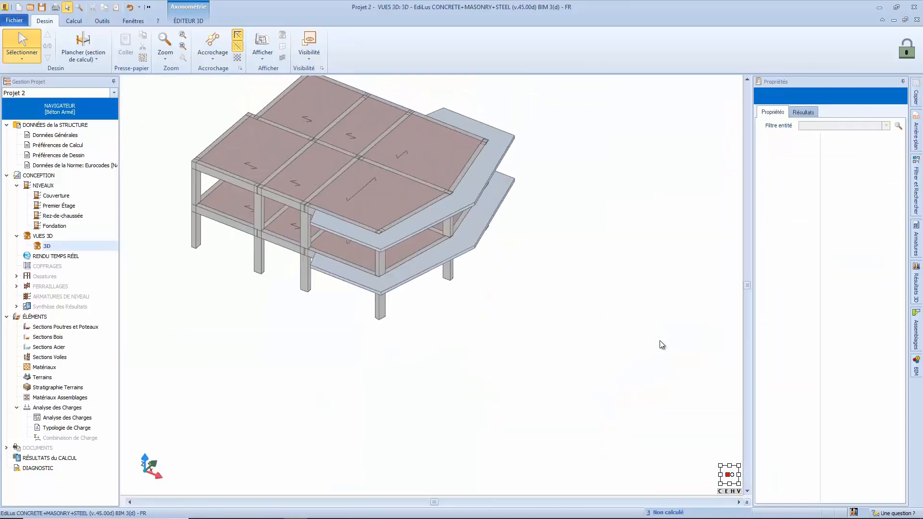
middle_drag(565, 343, 612, 326)
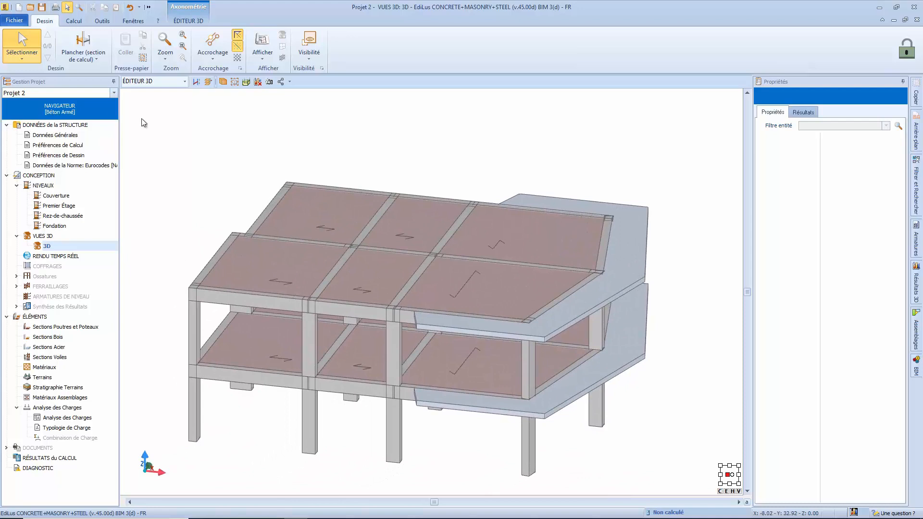
click(88, 59)
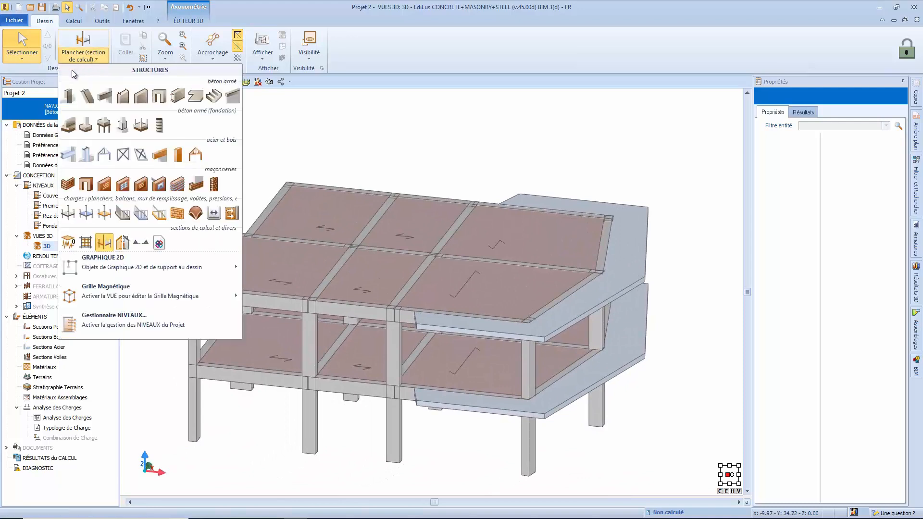
click(175, 214)
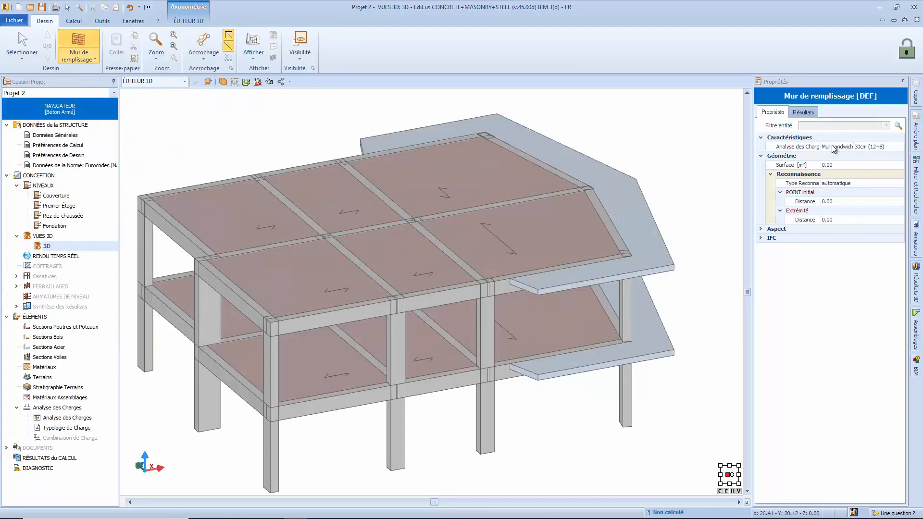
click(325, 397)
click(435, 380)
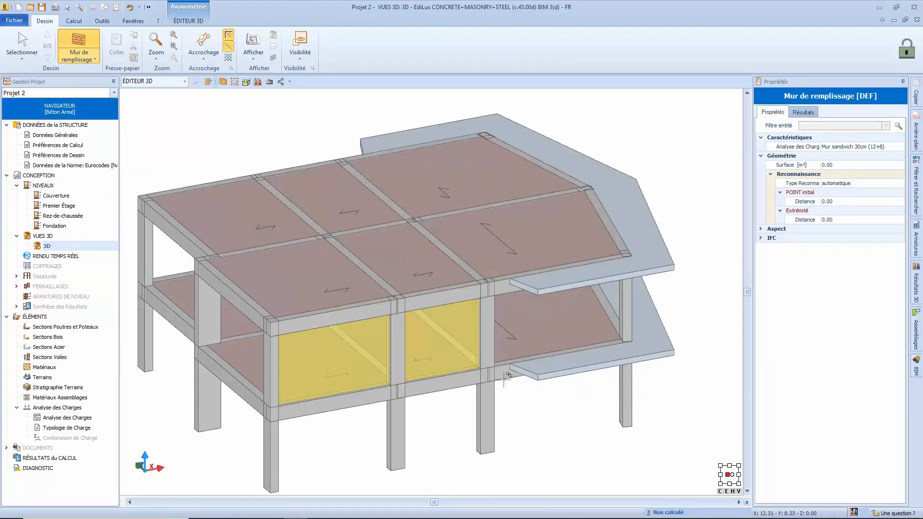
click(600, 347)
Step: Add Mur de remplissage infill walls to the remaining perimeter bays of the same storey, along the balcony side, opposite facade and end
middle_drag(636, 341, 356, 481)
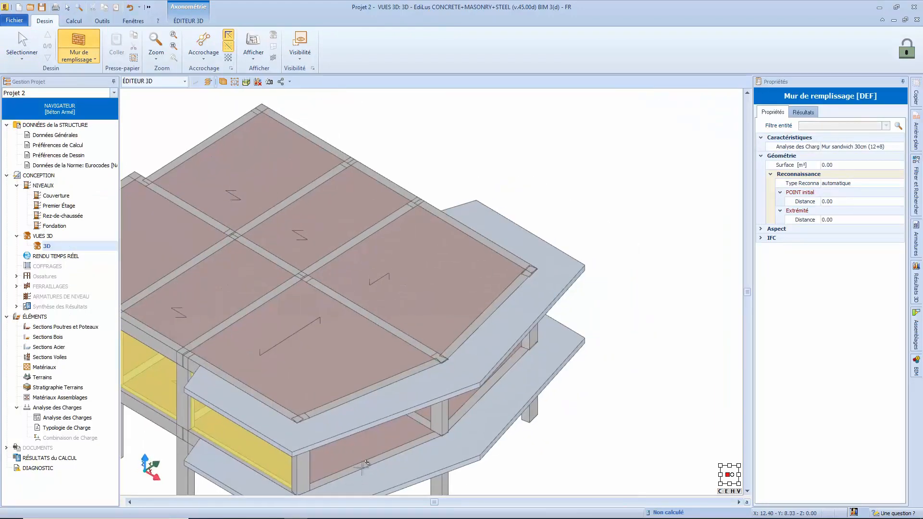
click(364, 468)
middle_drag(459, 416, 423, 423)
click(422, 425)
click(513, 406)
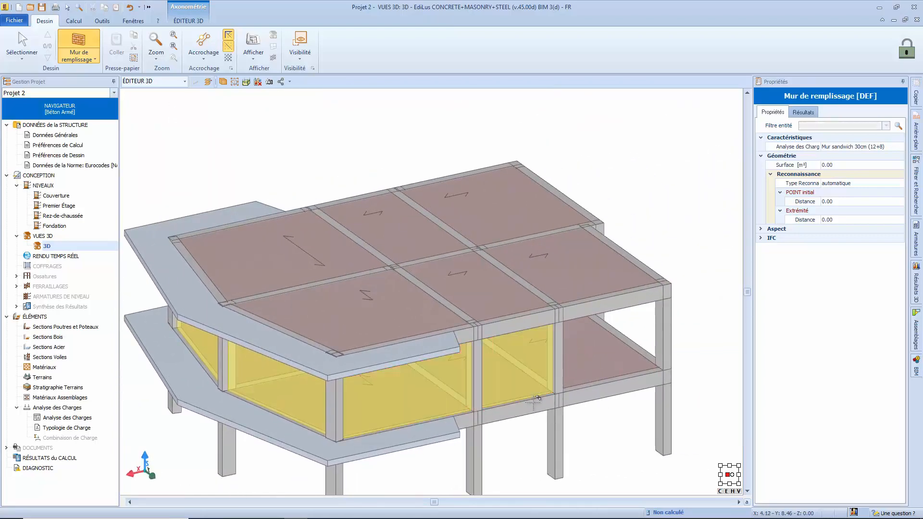
click(601, 393)
middle_drag(652, 374, 454, 395)
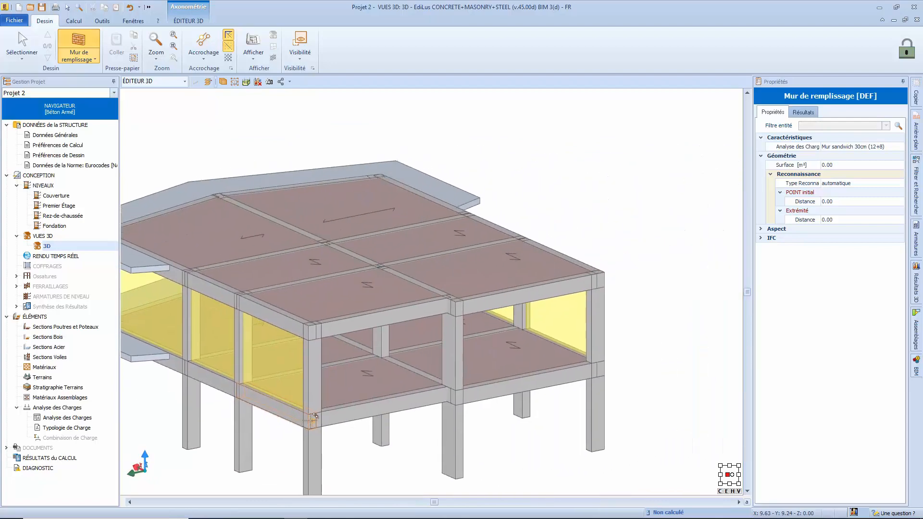
click(497, 390)
middle_drag(600, 366, 421, 342)
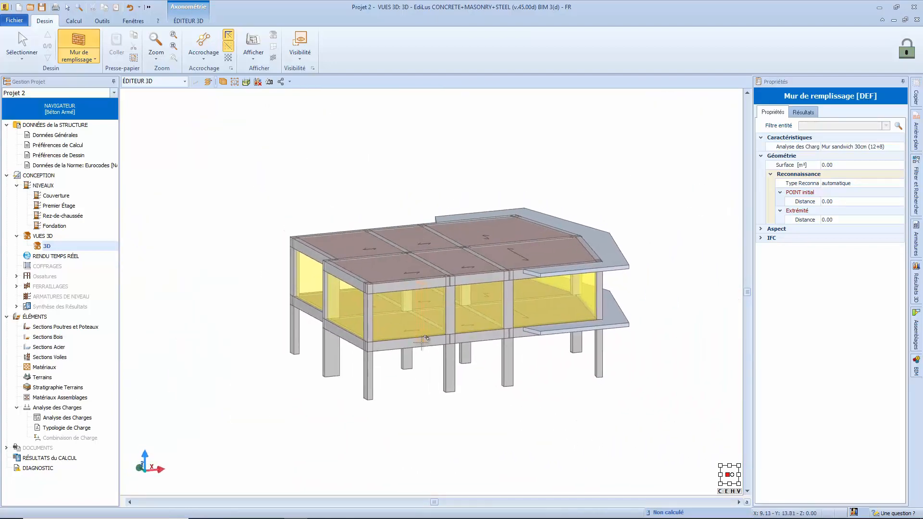
Step: Open the Premier Étage plan and copy its Poteau and Poutre entities to the Couverture level
key(ctrl+Tab)
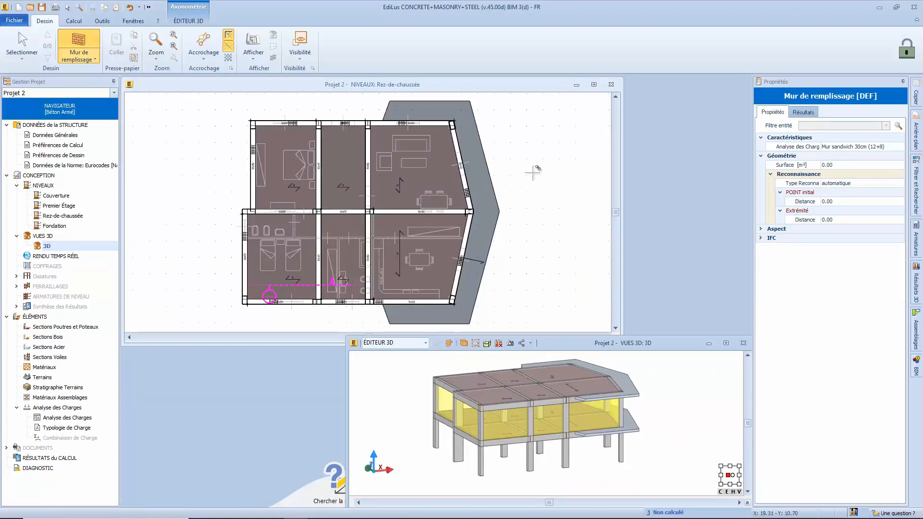
double_click(62, 206)
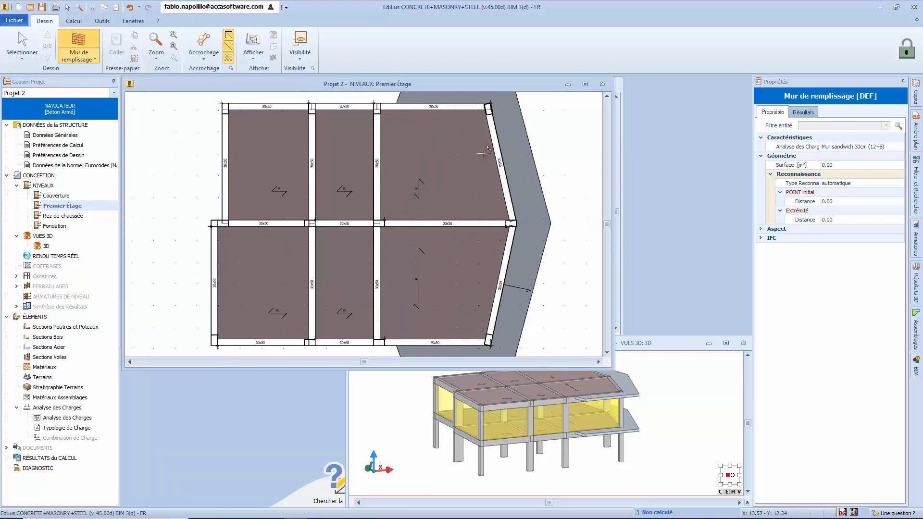
click(916, 97)
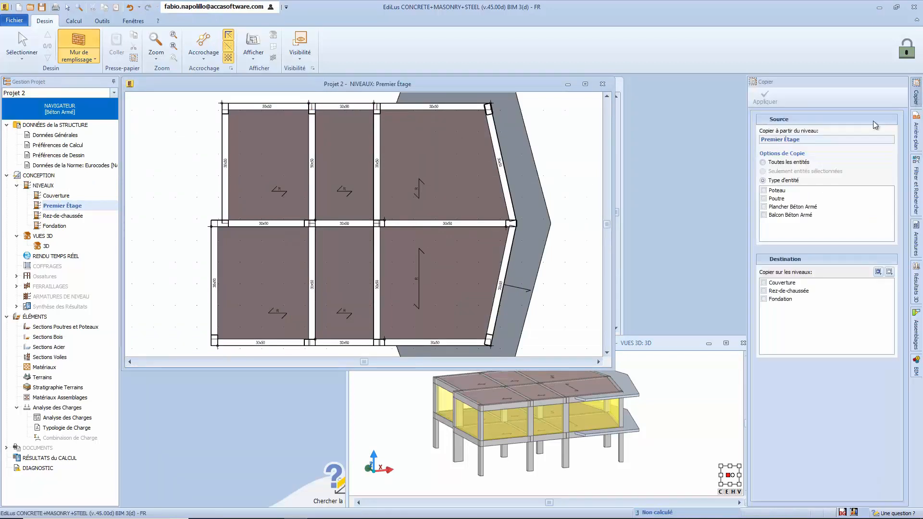
click(763, 191)
click(763, 198)
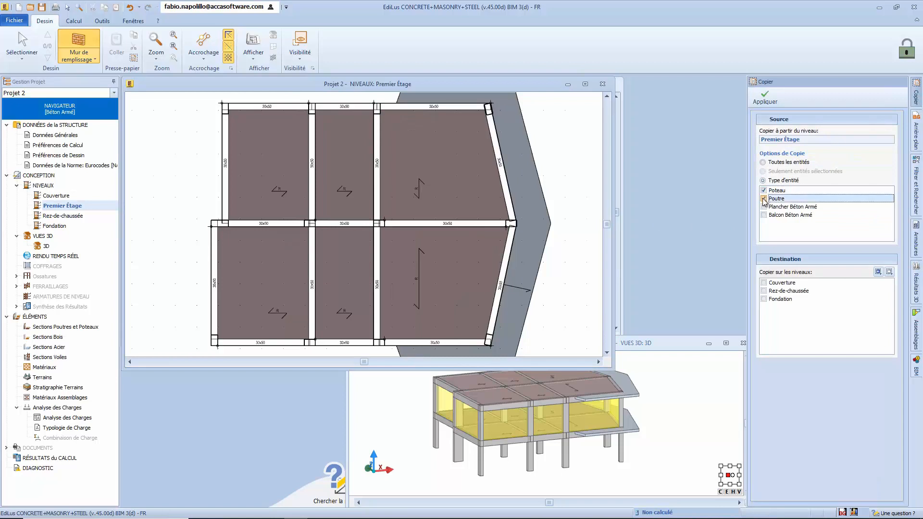
click(764, 283)
click(765, 97)
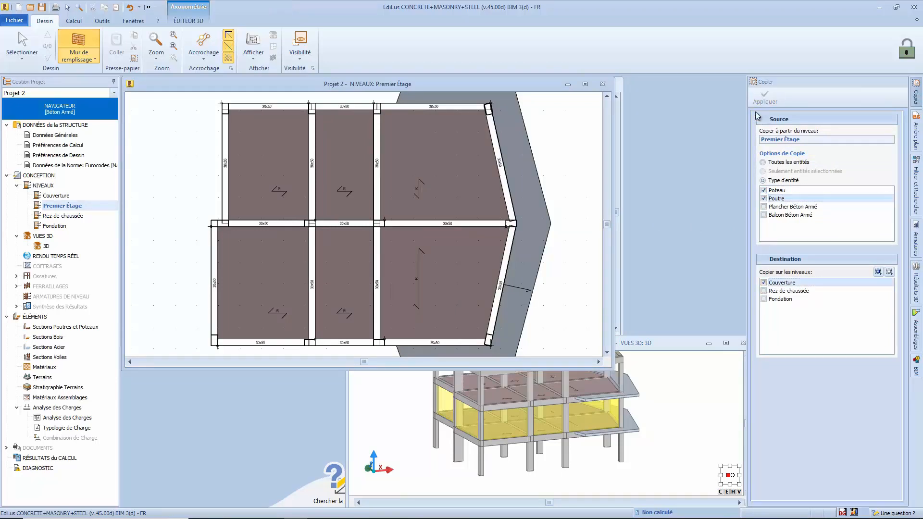
Step: Delete the top storey's columns and beams in the end bay opposite the balcony, working in the maximised 3D view
double_click(659, 343)
key(Escape)
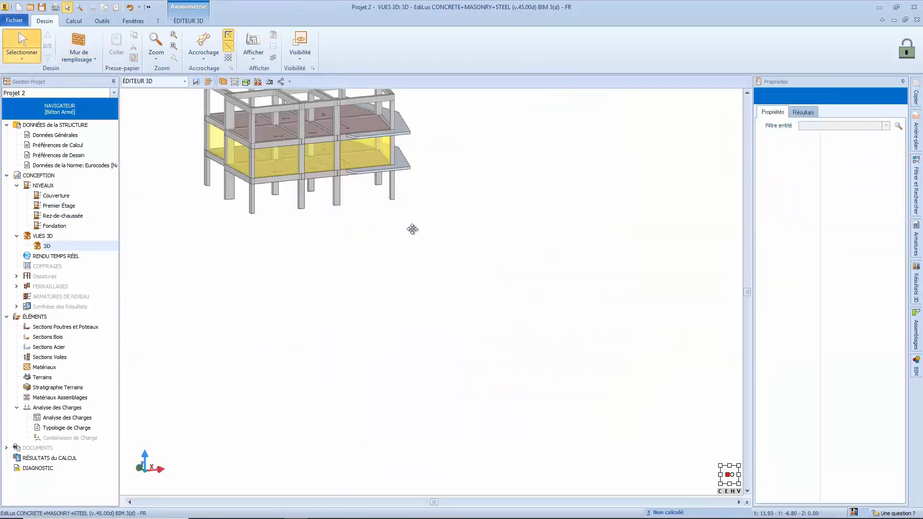
scroll(415, 235, up, 5)
mouse_move(412, 229)
middle_down()
mouse_move(412, 246)
mouse_move(403, 235)
middle_up()
scroll(411, 246, down, 2)
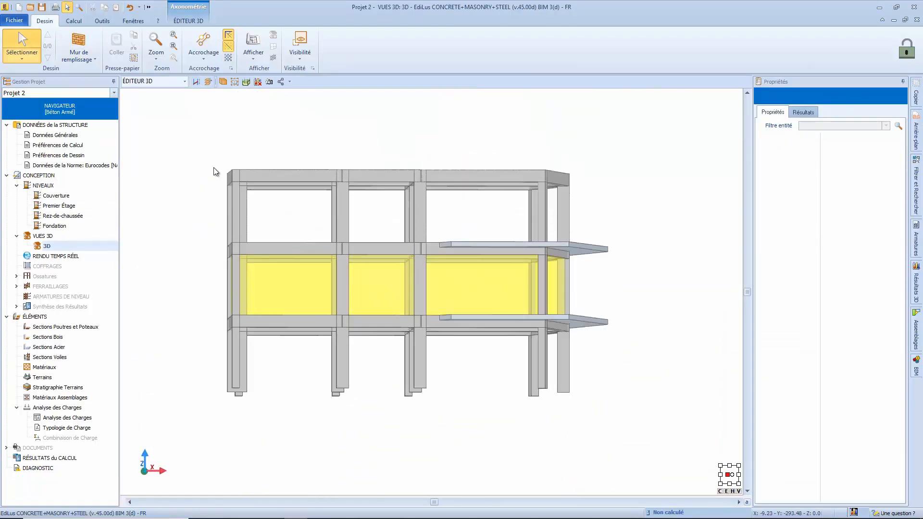
drag(206, 161, 260, 205)
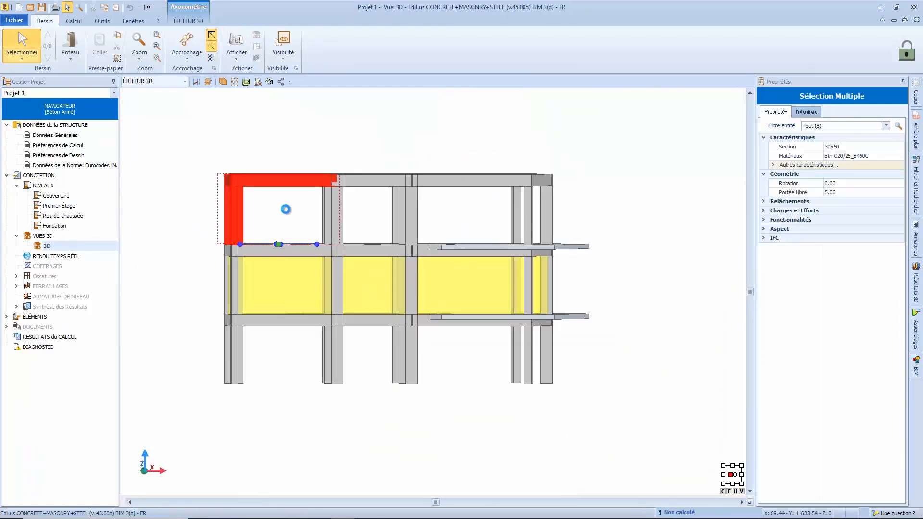
key(Delete)
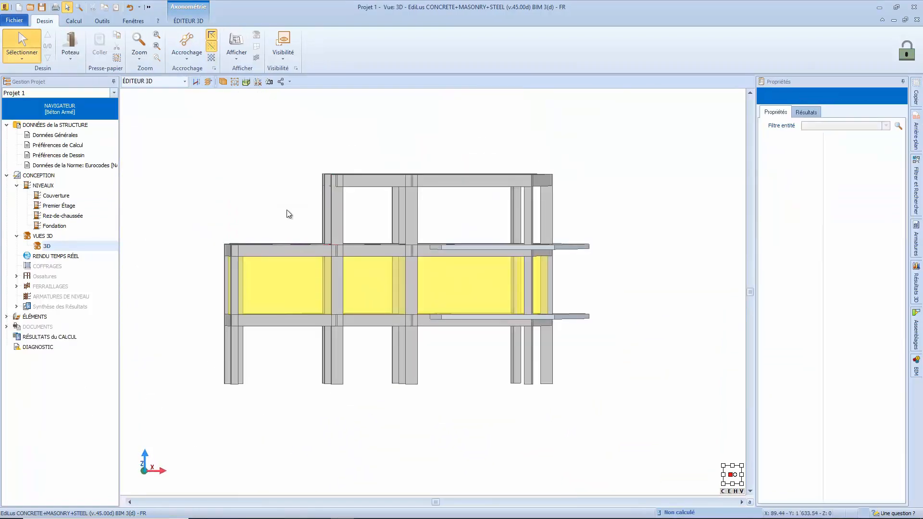
Step: Draw a 30x50 Poutre diagonally at roof level from the central column to one corner column on the balcony side
shift+middle_drag(289, 214, 271, 279)
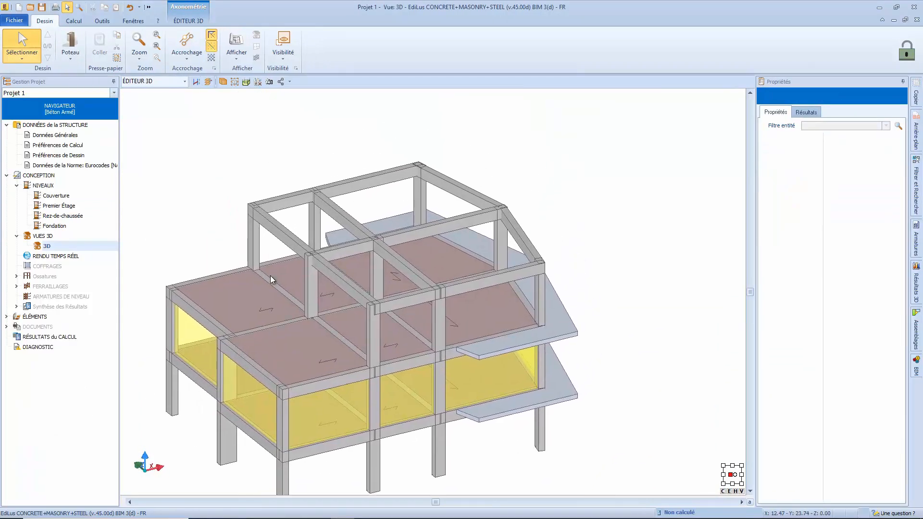
click(71, 56)
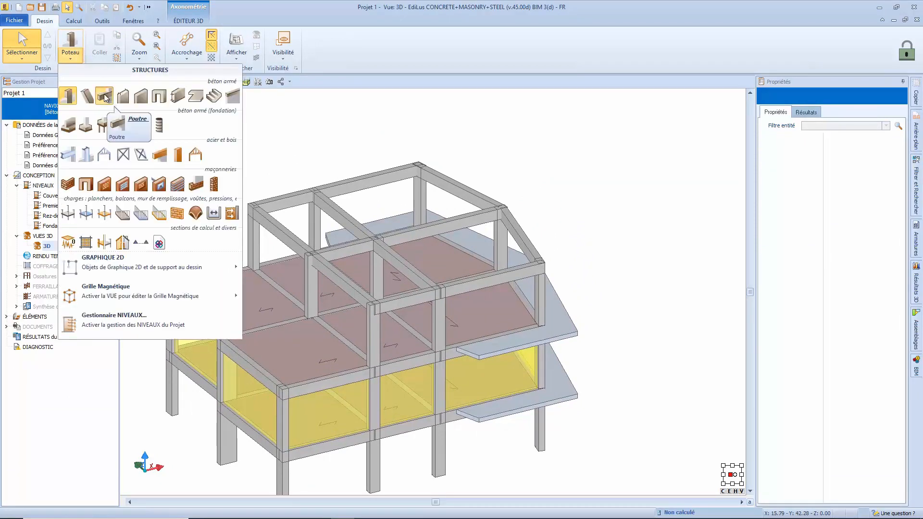
click(129, 104)
scroll(439, 188, up, 5)
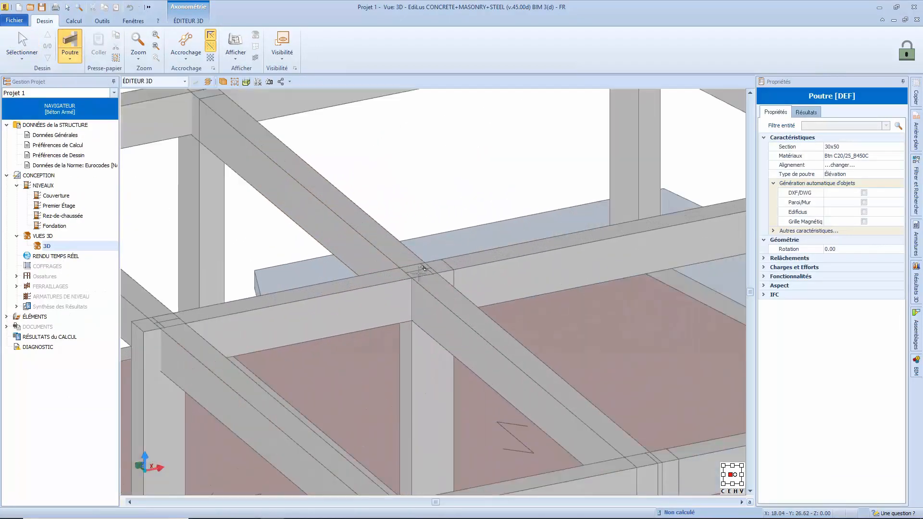
click(428, 270)
scroll(427, 270, down, 5)
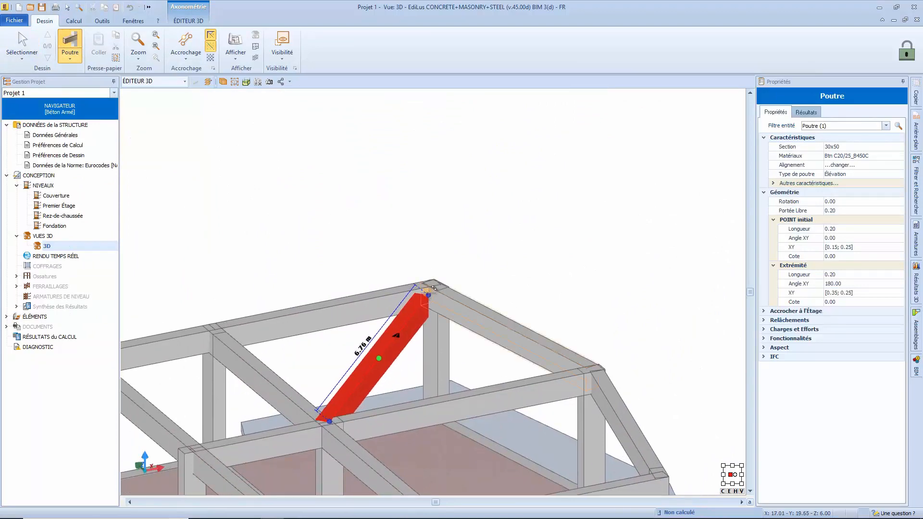
click(435, 281)
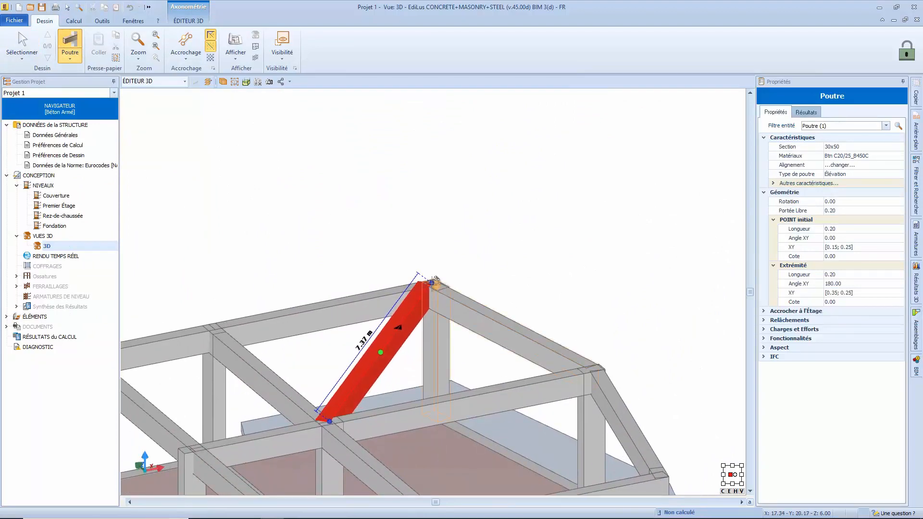
click(435, 284)
click(428, 248)
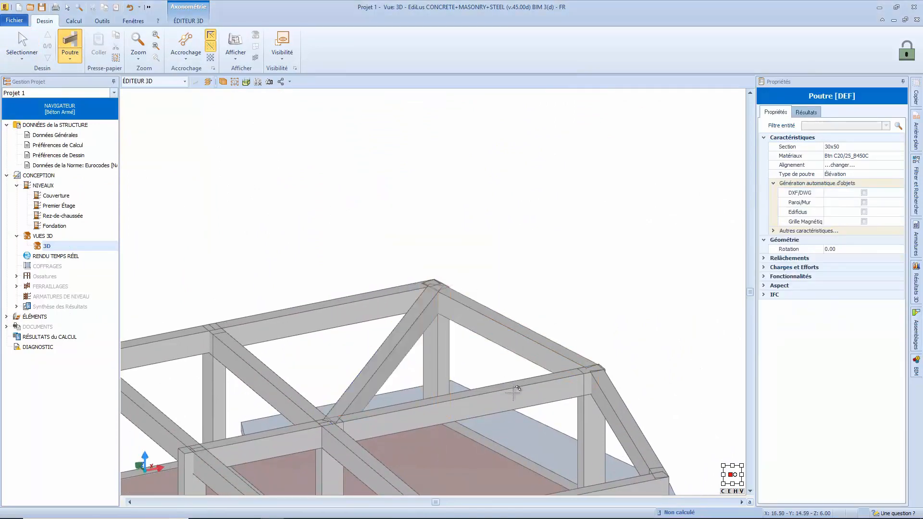
Step: Draw a second diagonal 30x50 Poutre from the central column to the other balcony-side corner and end the beam command
middle_drag(513, 393, 290, 384)
click(318, 337)
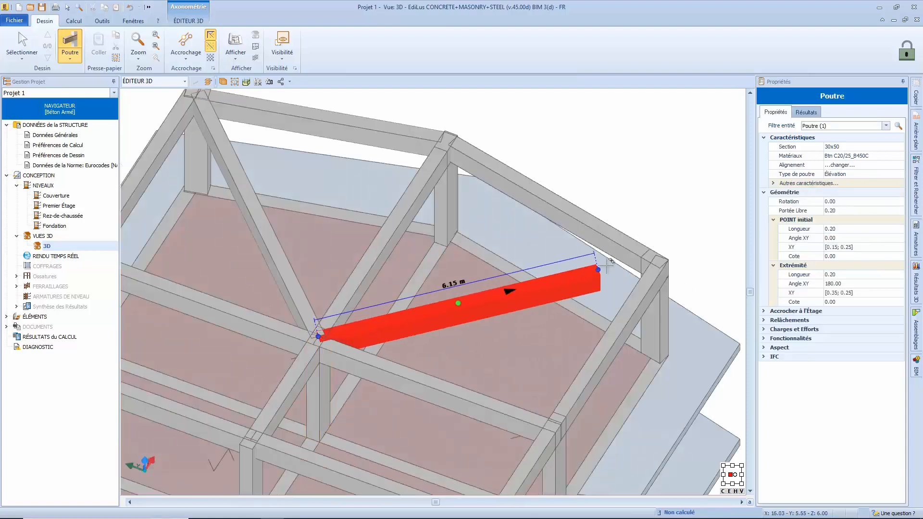
click(654, 259)
click(645, 223)
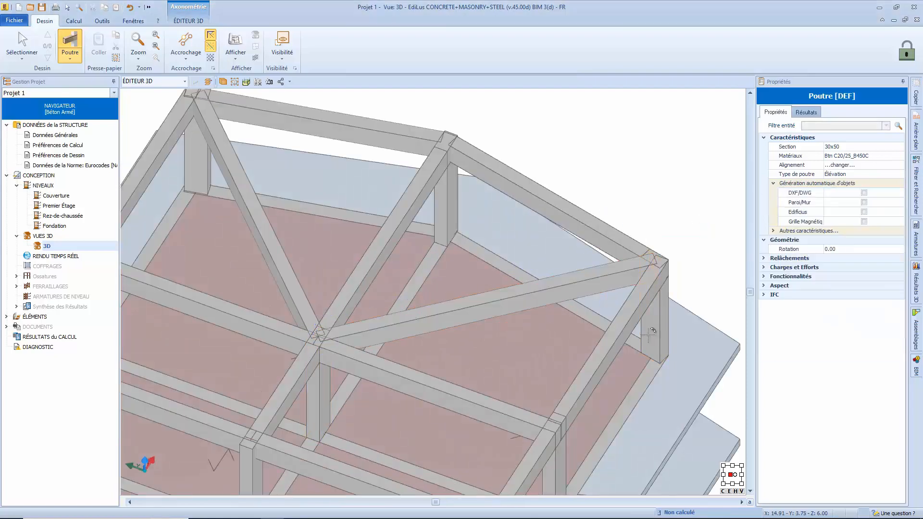
middle_drag(652, 331, 563, 330)
scroll(624, 341, down, 3)
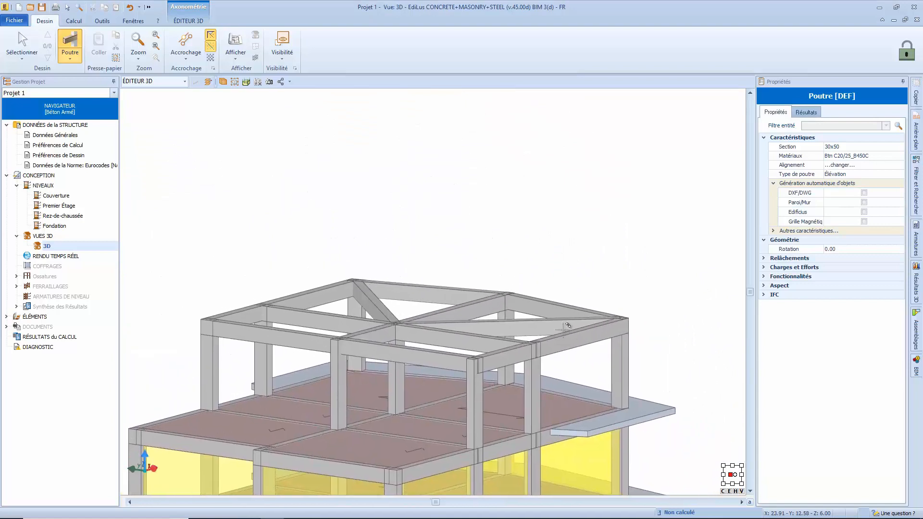
key(Escape)
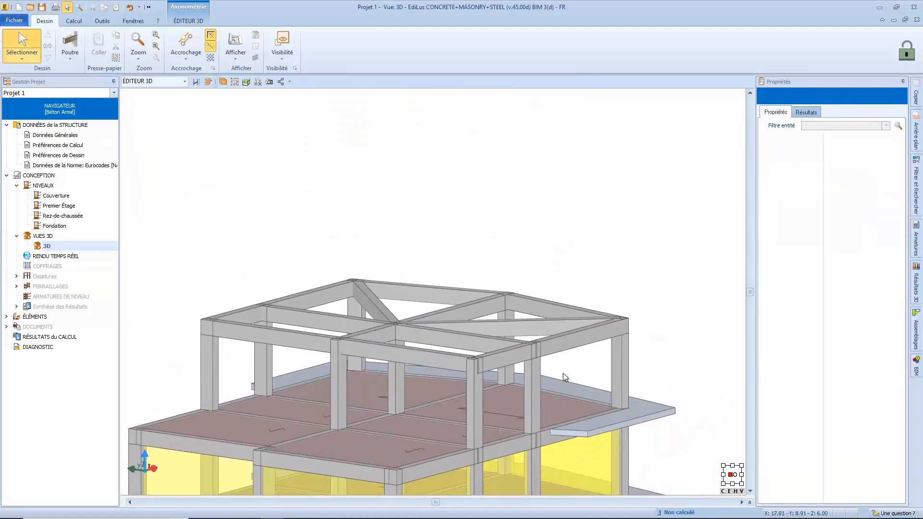
click(475, 400)
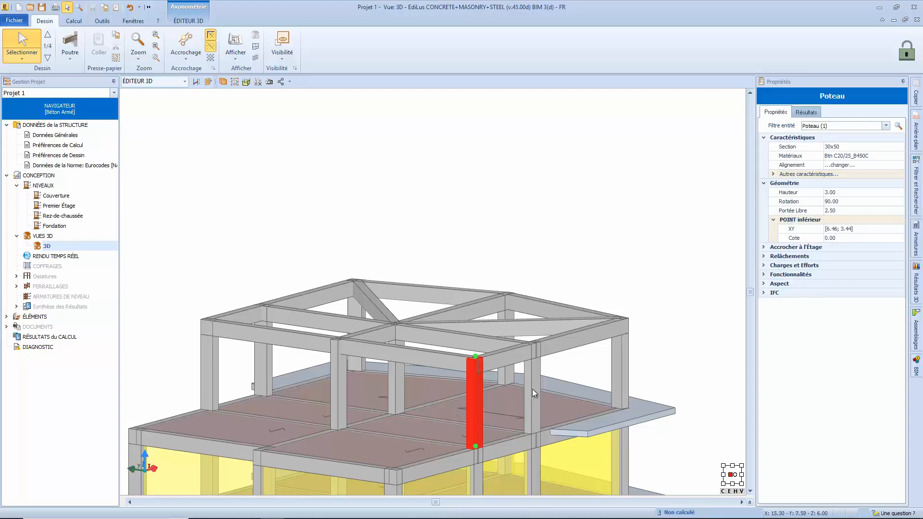
click(532, 388)
click(617, 381)
click(505, 373)
middle_drag(506, 375, 469, 388)
click(688, 365)
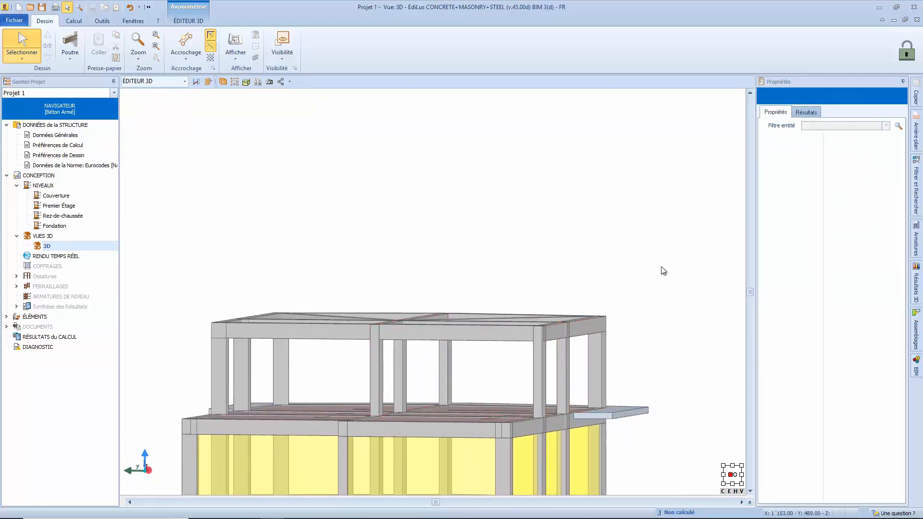
Step: Set the top-storey columns' height to 2 m with Déplacer Entités Assemblées enabled, excluding the central column and the middle column of the open side
drag(681, 258, 203, 384)
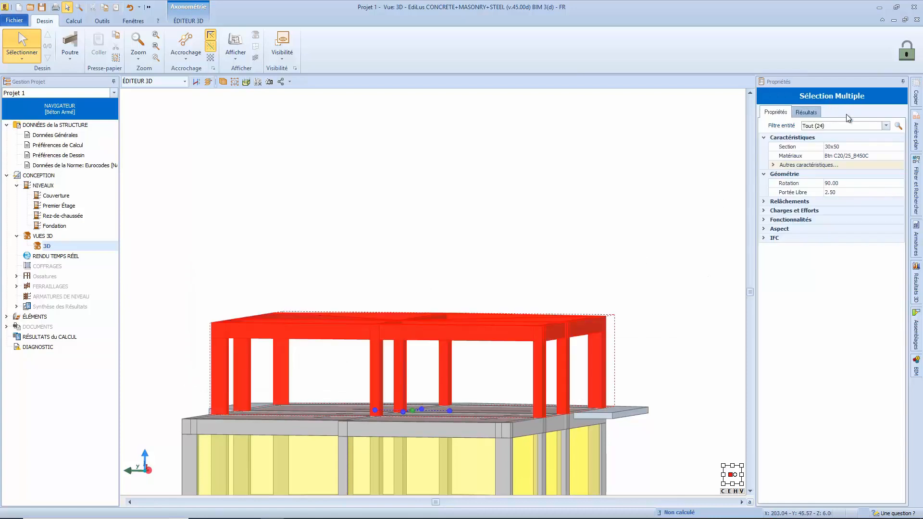
click(837, 126)
click(824, 146)
middle_drag(740, 217, 732, 224)
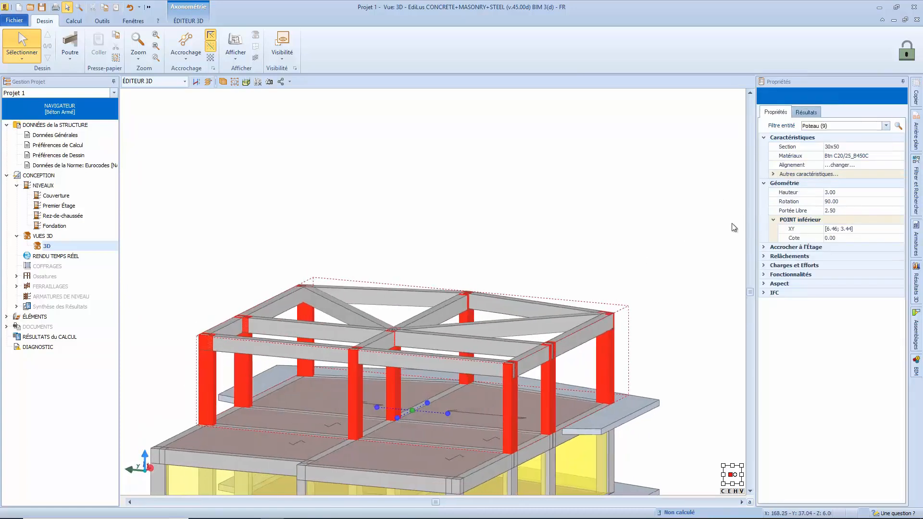
shift+click(350, 395)
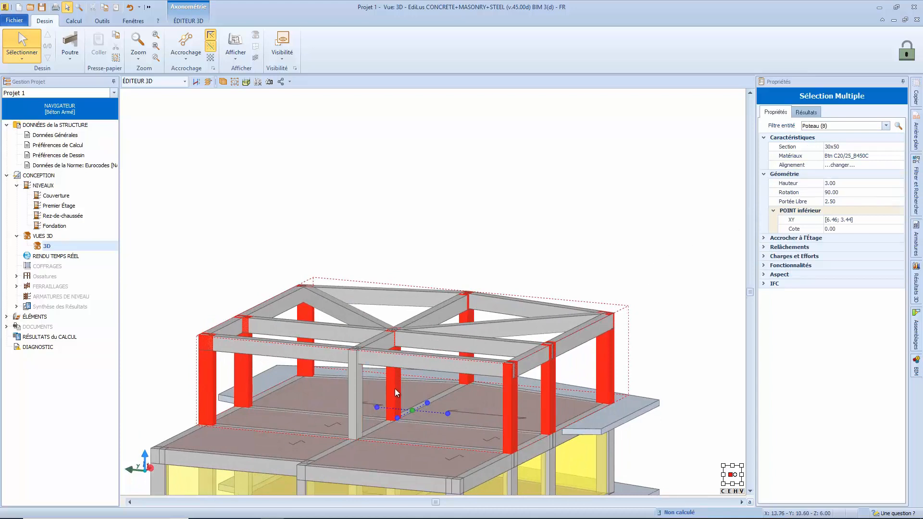
shift+click(394, 388)
click(862, 184)
click(898, 184)
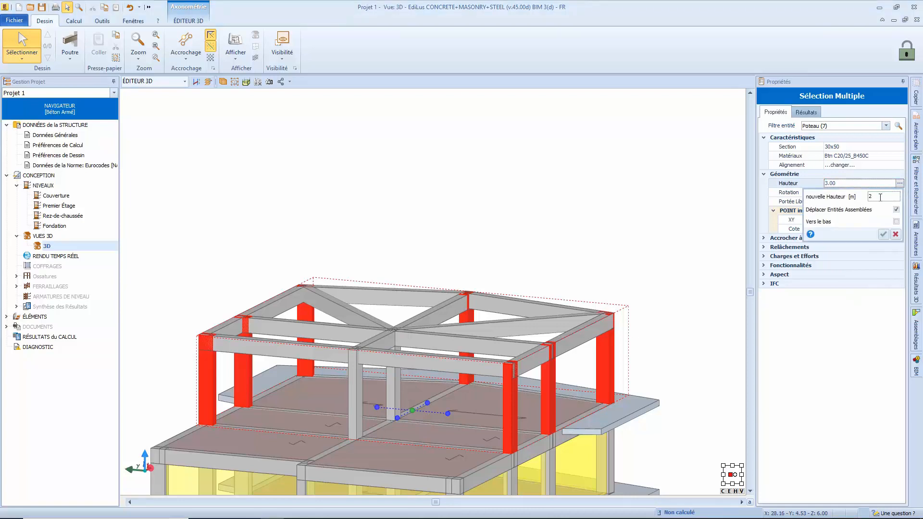
text(2)
click(882, 235)
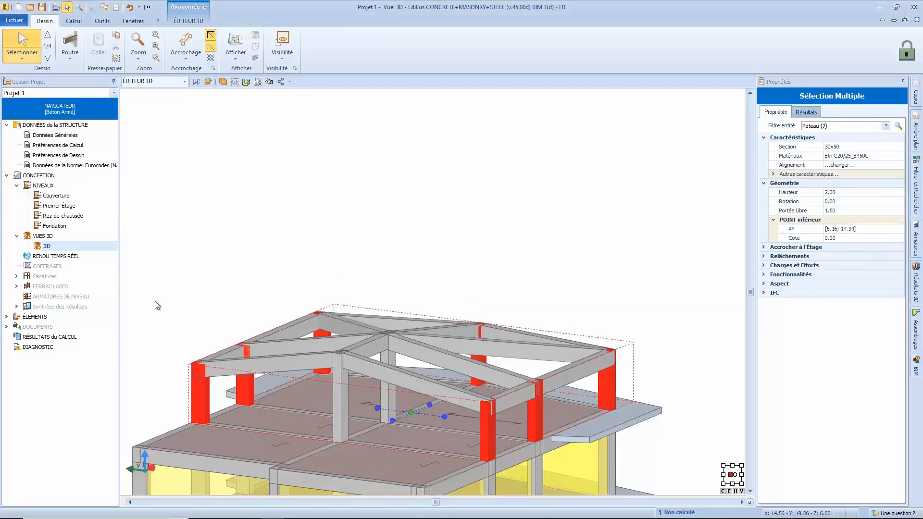
Step: Clear the column selection and open the plan of the Couverture level, with the whole roof frame in view
click(677, 378)
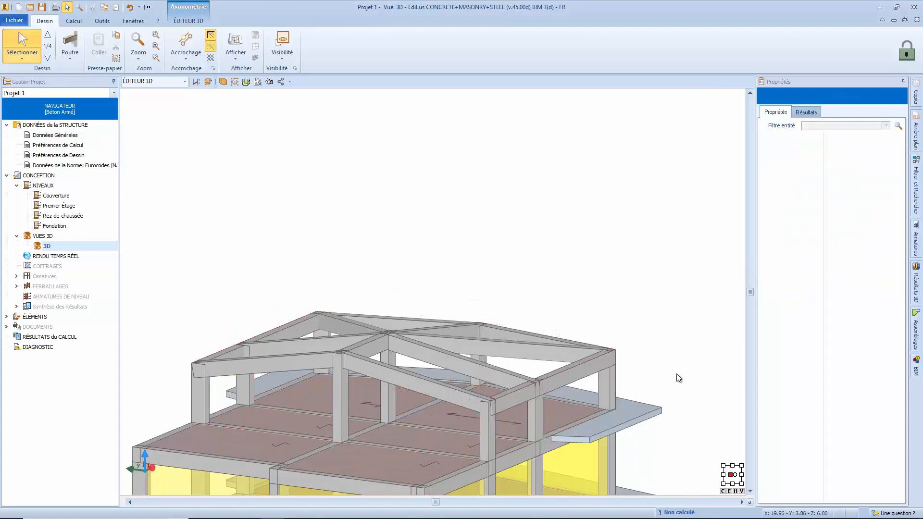
right_drag(678, 377, 579, 399)
middle_drag(579, 399, 620, 327)
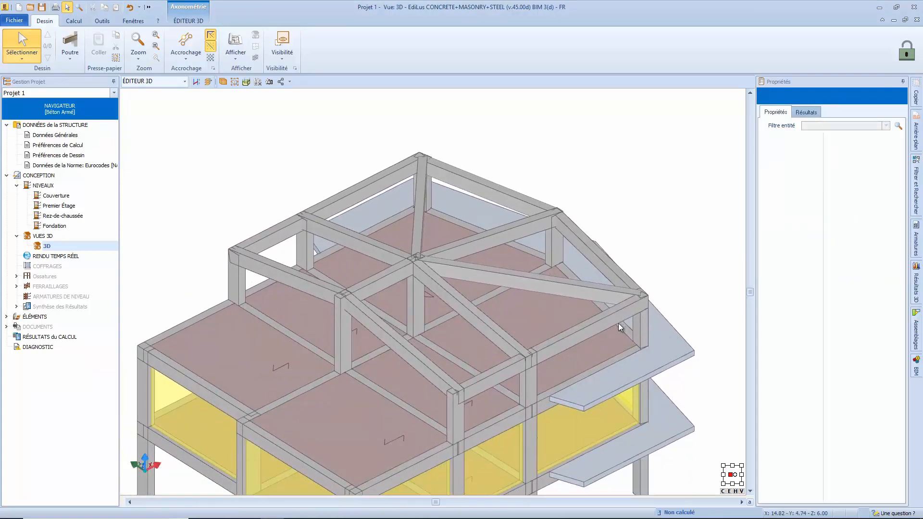
right_drag(534, 332, 224, 283)
double_click(56, 195)
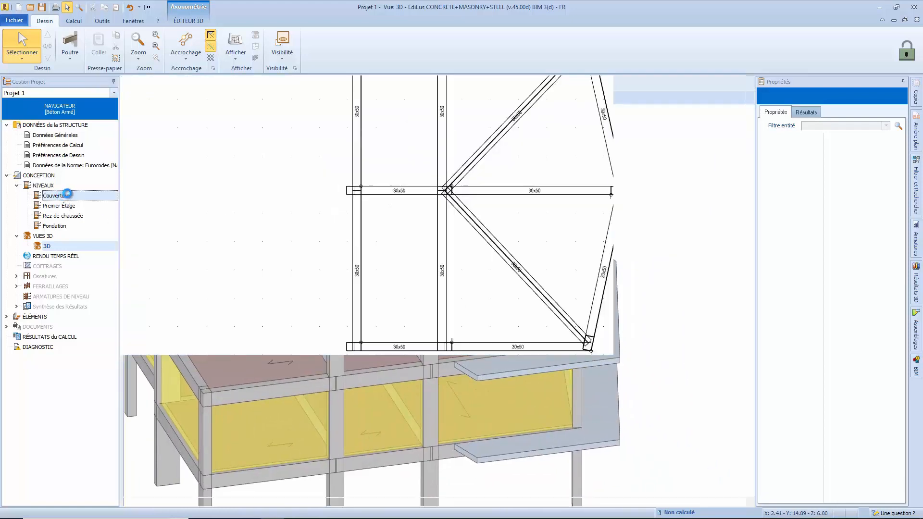
middle_click(480, 286)
middle_click(480, 286)
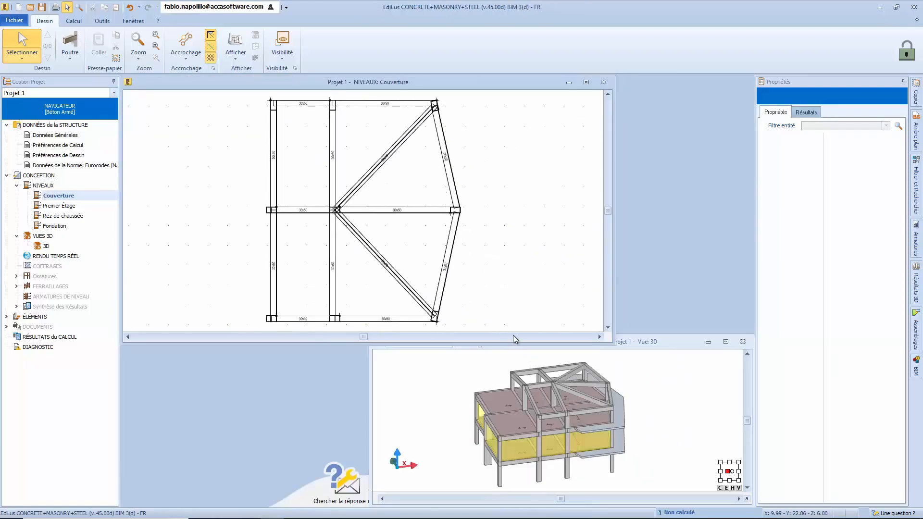
Step: Start a Plancher Béton Armé and set its load analysis to Couverture non accessible H20
click(76, 59)
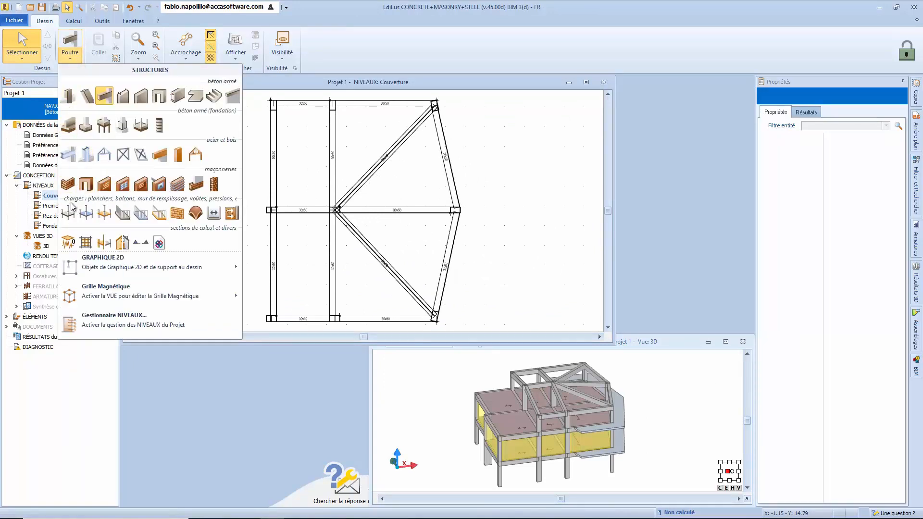
click(67, 212)
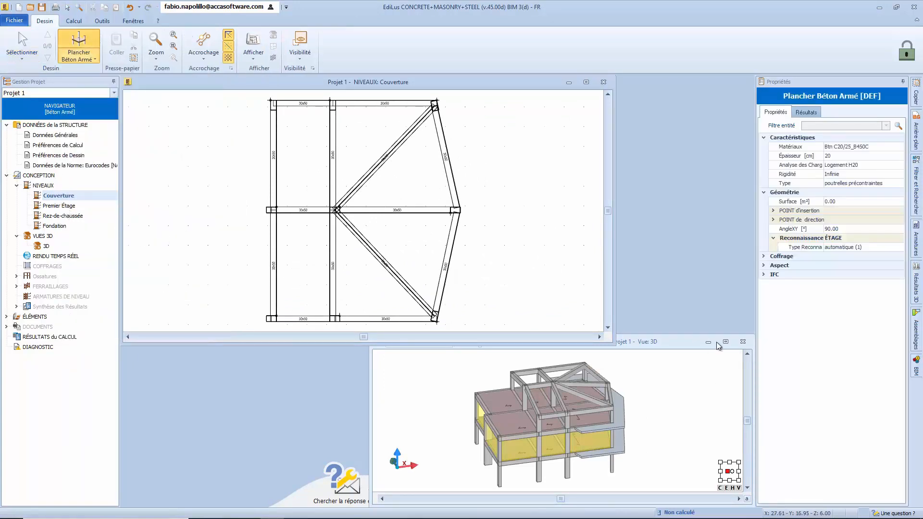
click(859, 166)
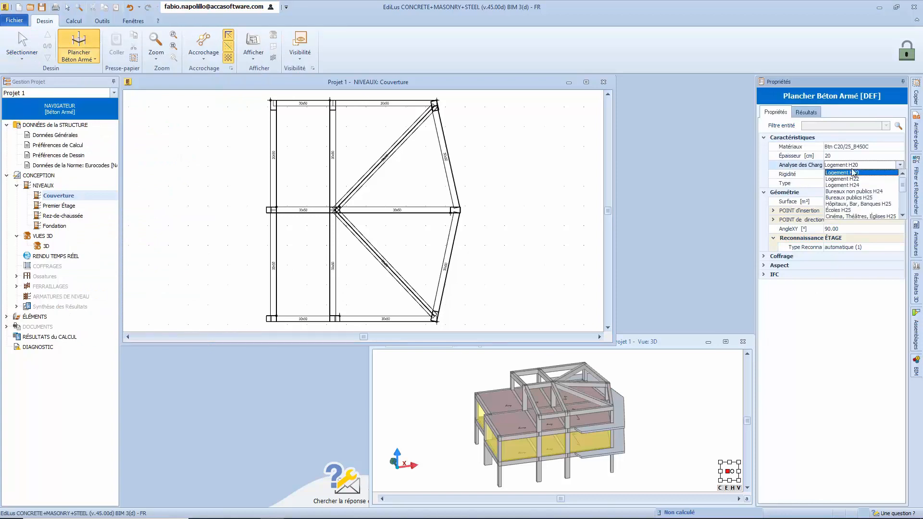
click(902, 216)
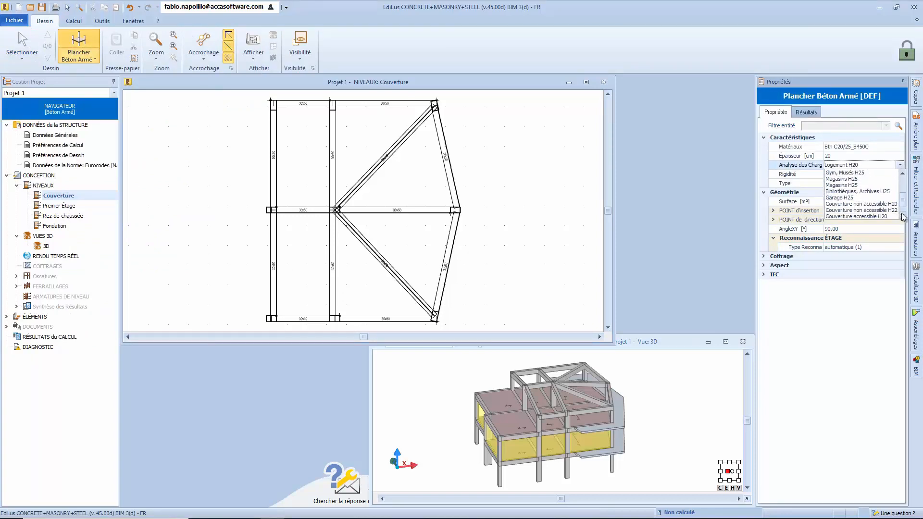
click(902, 215)
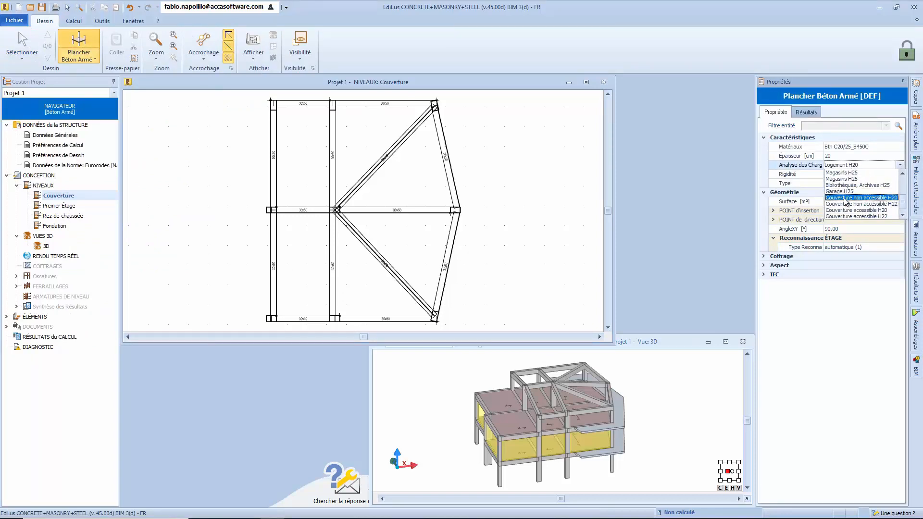
click(863, 198)
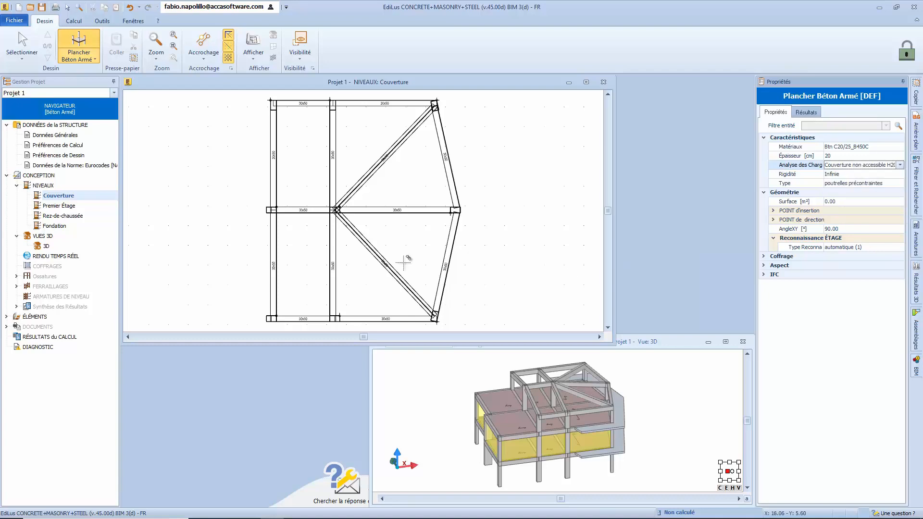
Step: Place slabs in all six bays of the Couverture roof frame, orienting the two triangular bays beside the central cross beam horizontally in plan
click(300, 264)
click(301, 149)
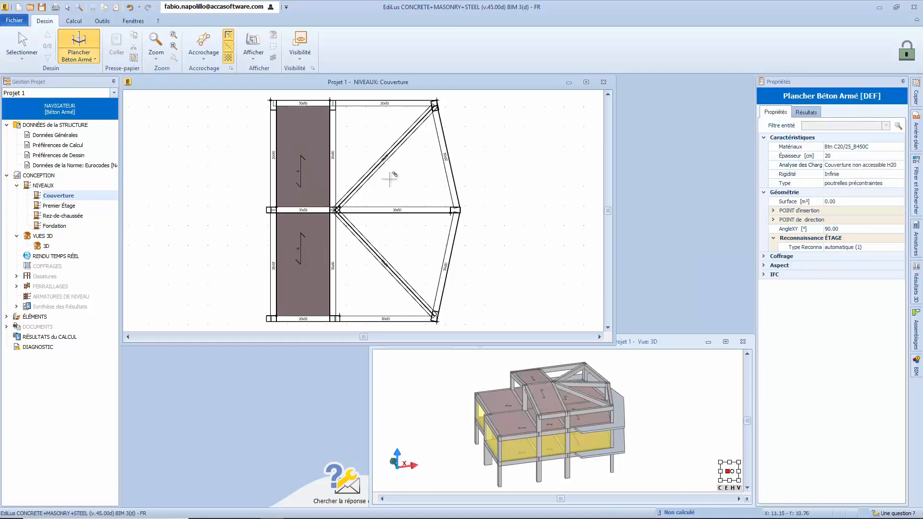
click(348, 138)
click(387, 139)
click(347, 282)
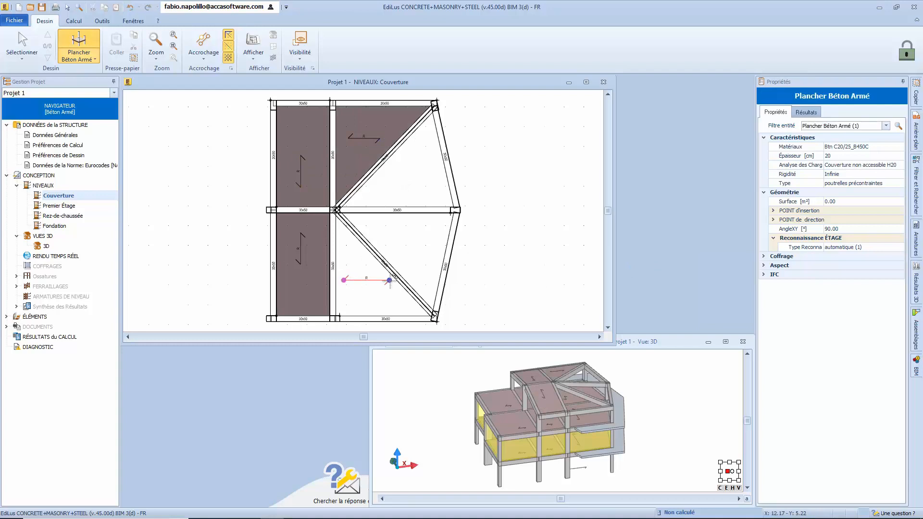
click(383, 282)
click(411, 175)
click(412, 255)
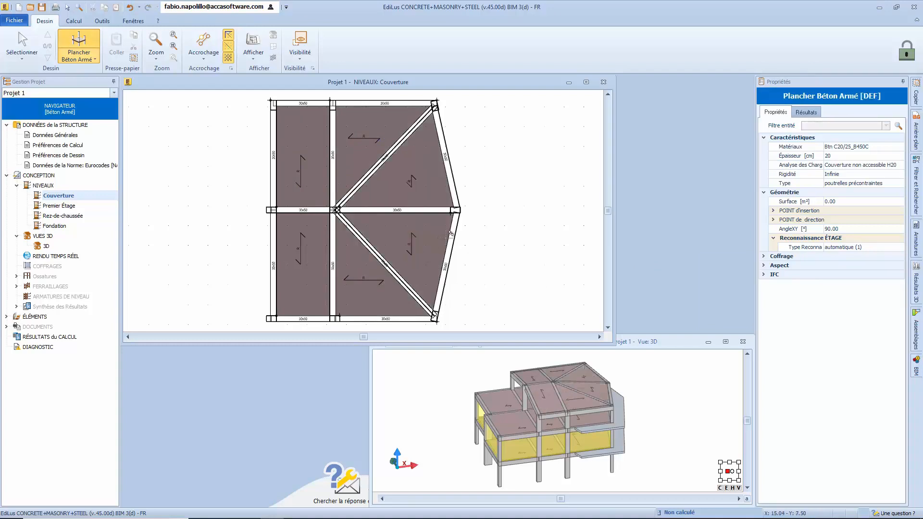
Step: Maximise the 3D view and examine the slab-covered pitched roof from both sides of the building
click(642, 344)
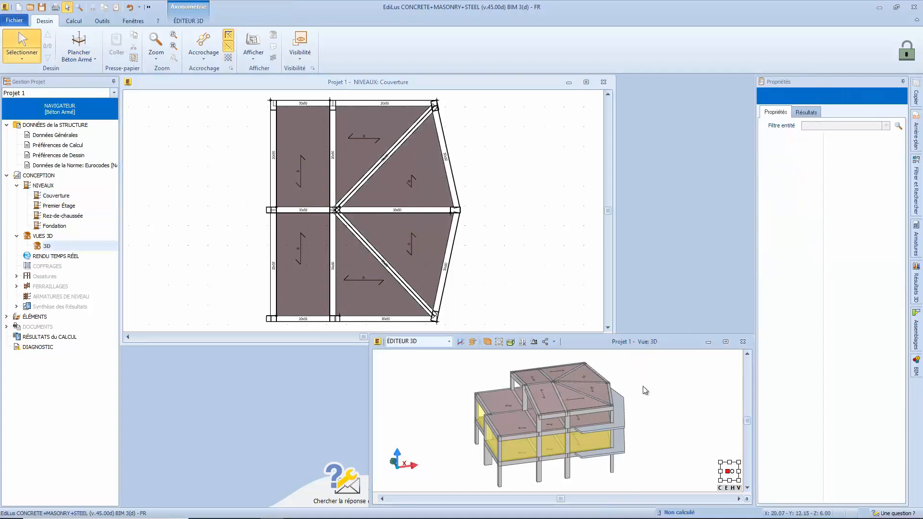
middle_drag(651, 398, 645, 393)
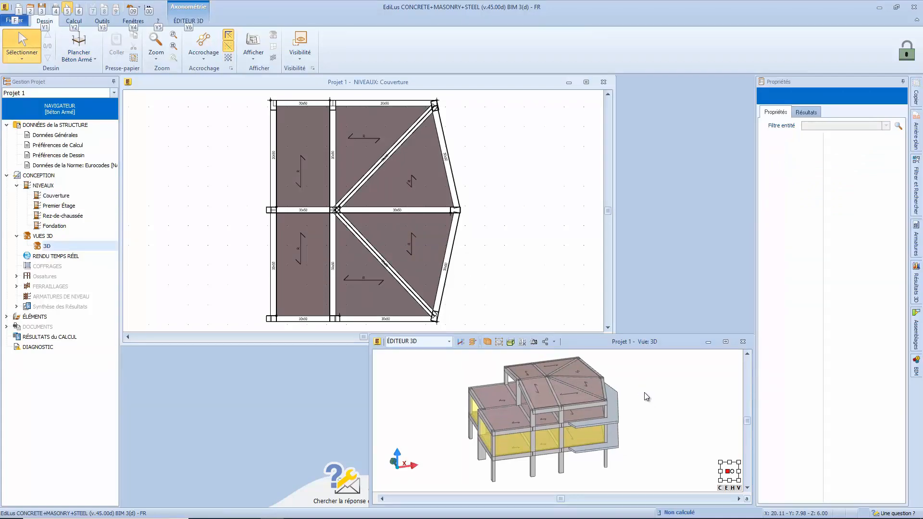
double_click(642, 343)
shift+middle_drag(531, 329, 544, 313)
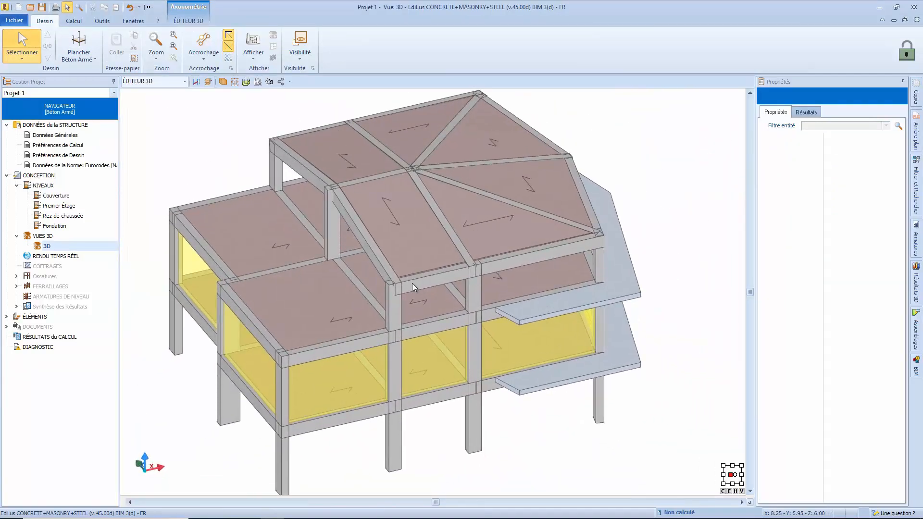
shift+middle_drag(412, 284, 442, 308)
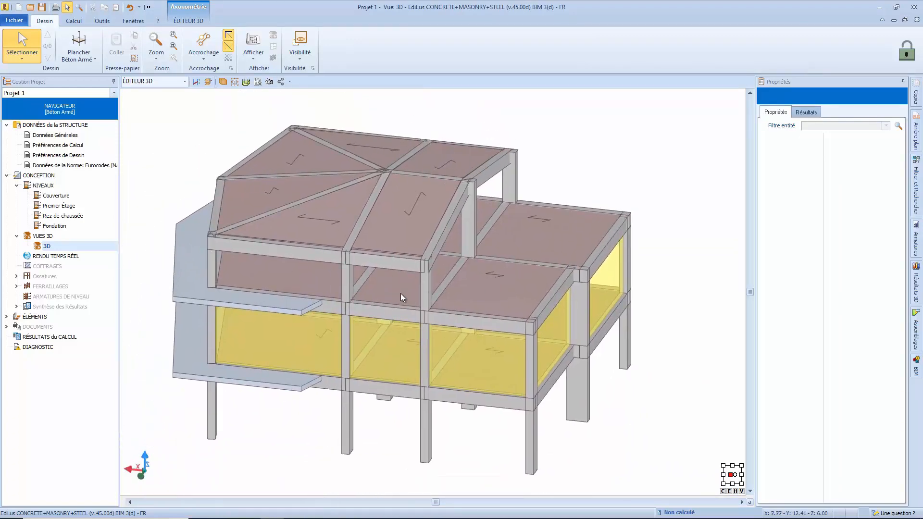
Step: Hide the infill walls in the 3D view and toggle the floor slabs' visibility off and back on
click(188, 21)
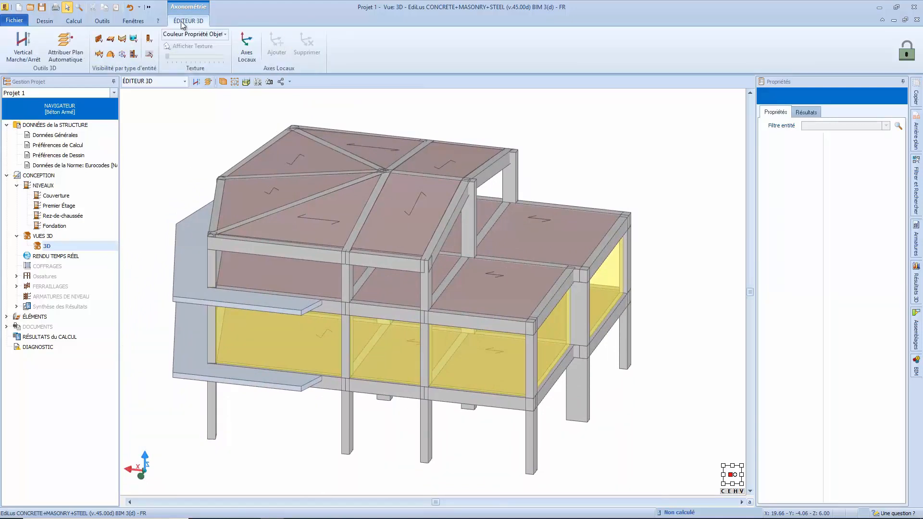
click(98, 39)
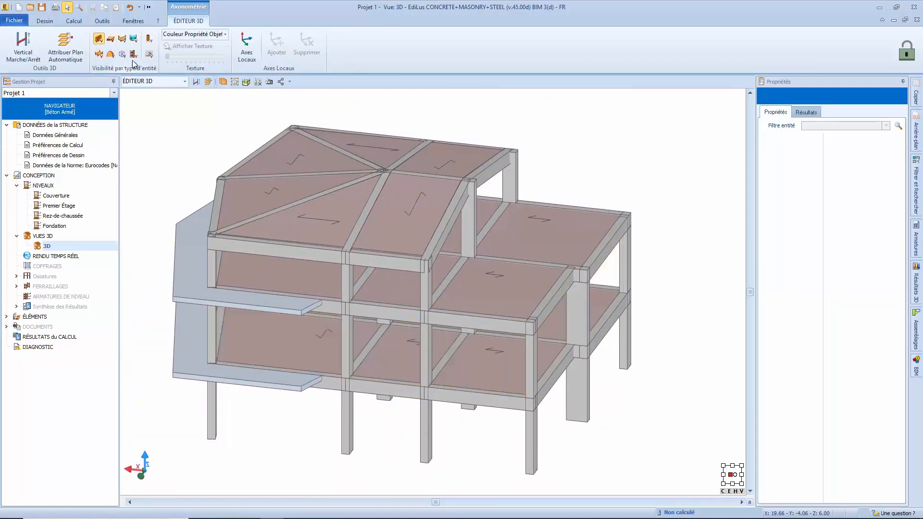
click(98, 54)
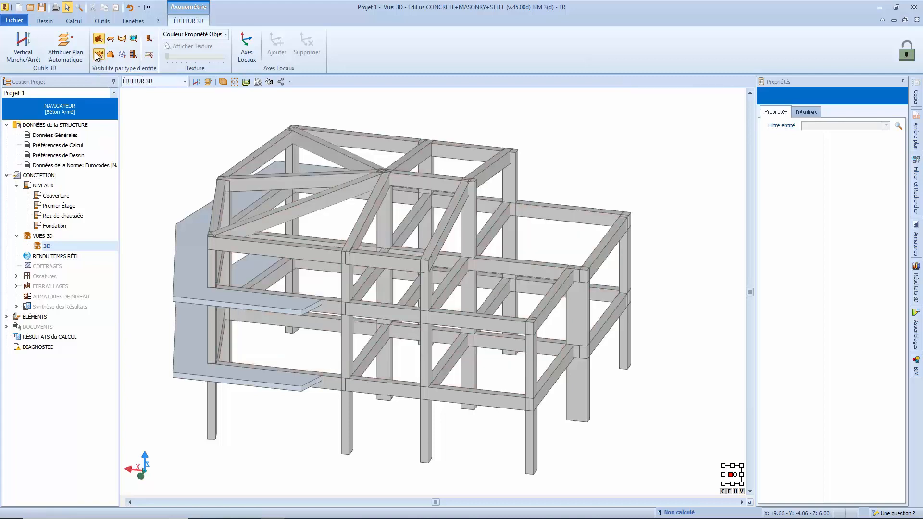
click(98, 54)
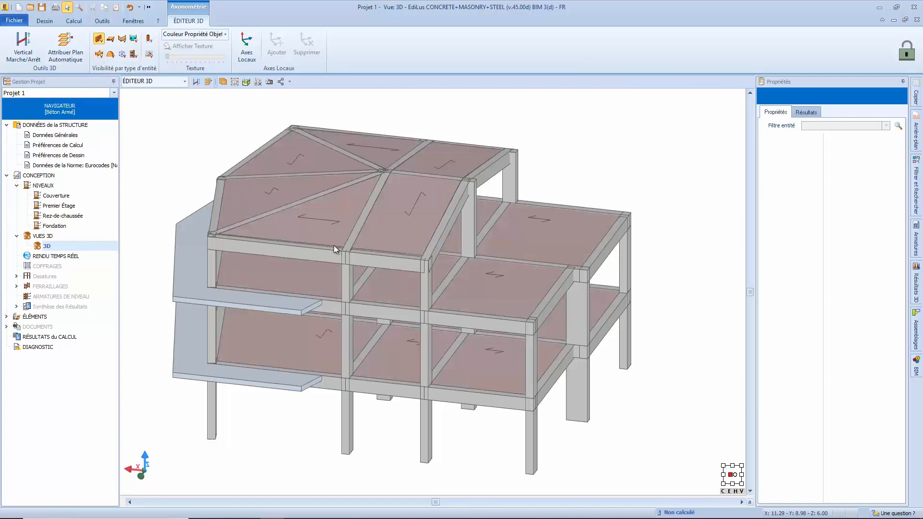
Step: Delete the Premier Étage floor slab in the narrow middle bay under the sloping roof
middle_drag(336, 250, 291, 277)
click(340, 302)
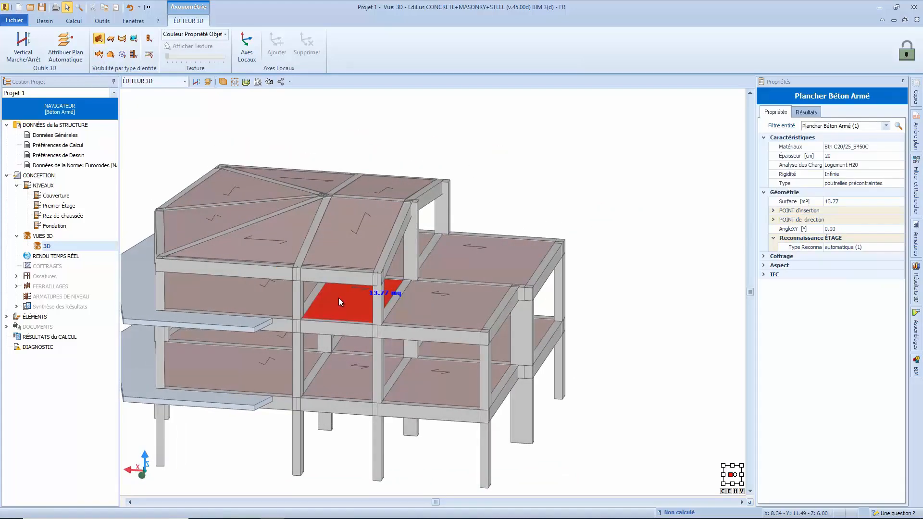
key(Delete)
Step: Open the Premier Étage plan from the edge beam of the emptied bay and clear the beam selection
click(336, 327)
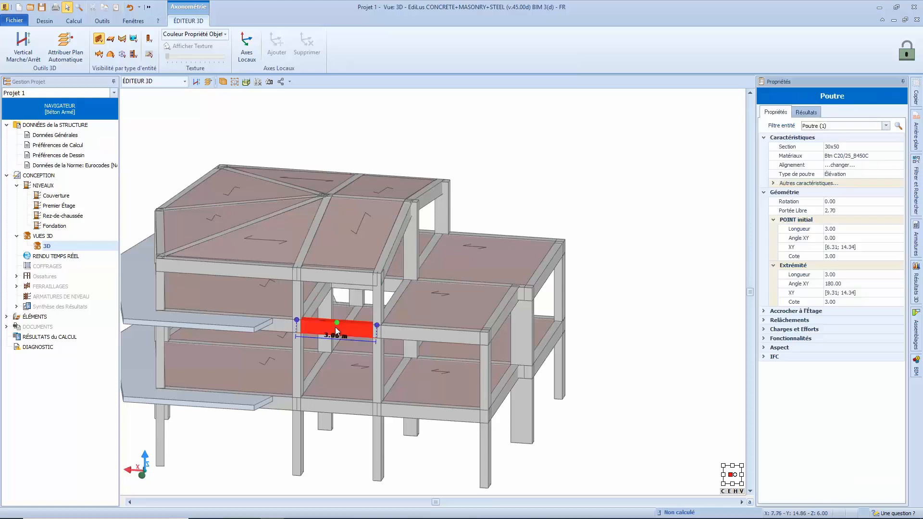
right_click(336, 327)
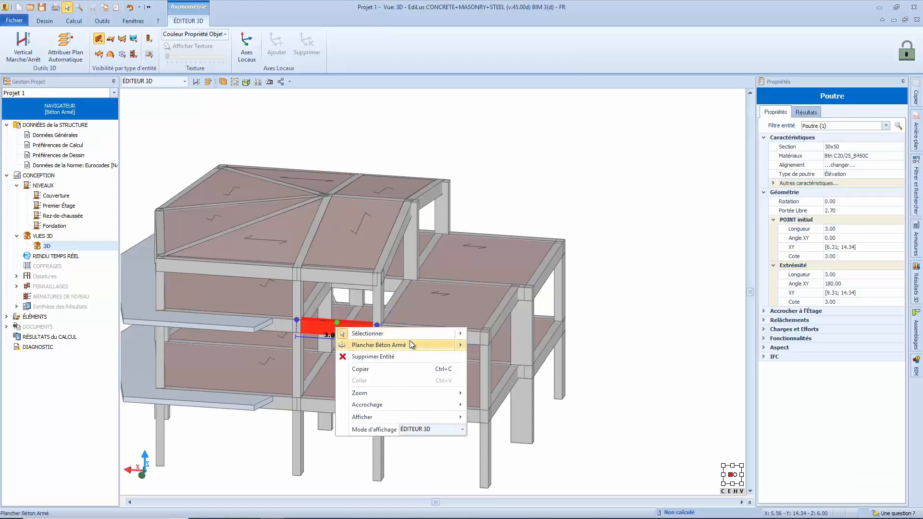
mouse_move(409, 417)
click(493, 414)
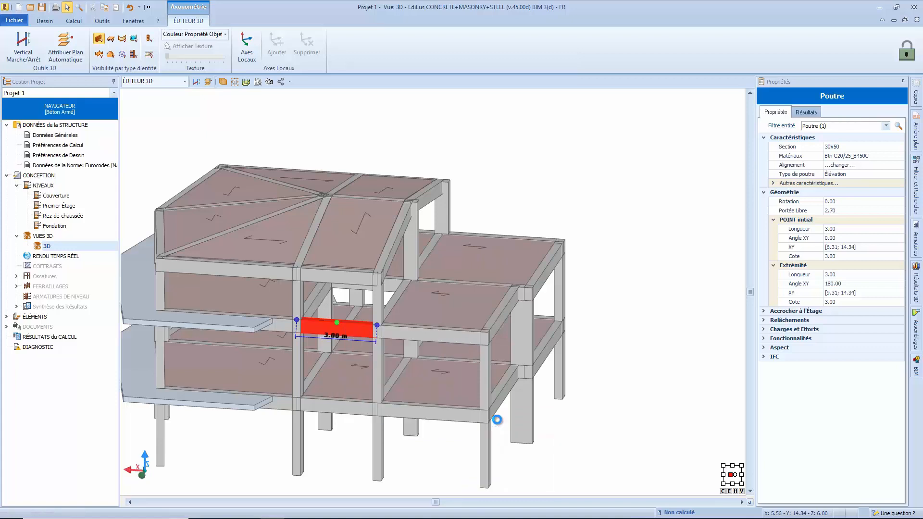
scroll(455, 369, down, 3)
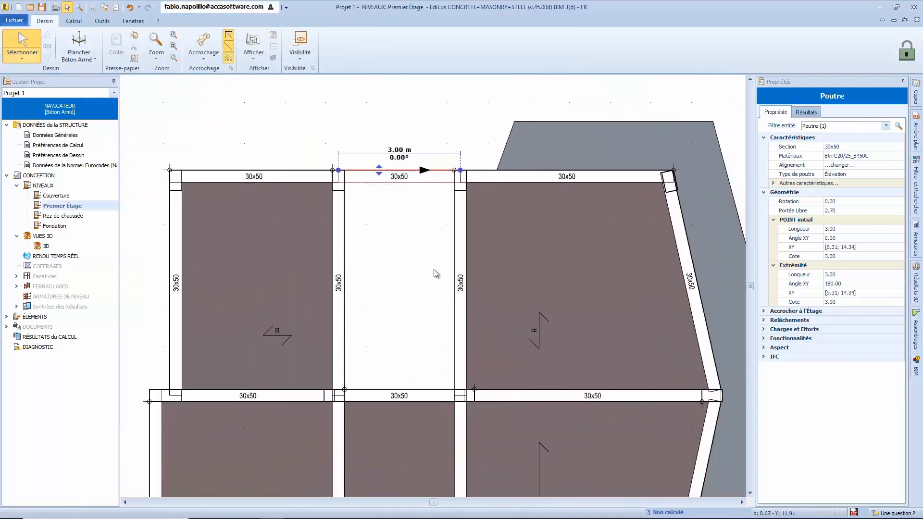
click(424, 276)
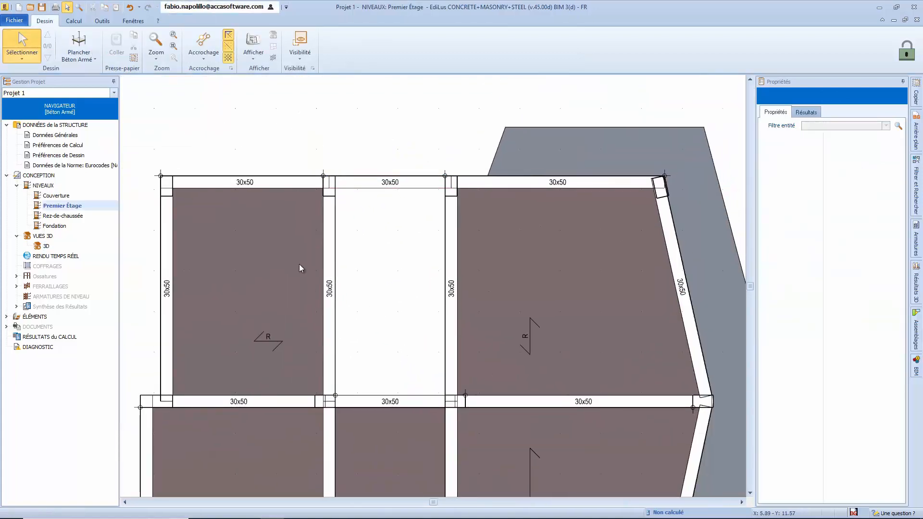
Step: Start an Escalier BA of type Dalle rampante composed of Palier initial, Rampe and Palier final
click(79, 57)
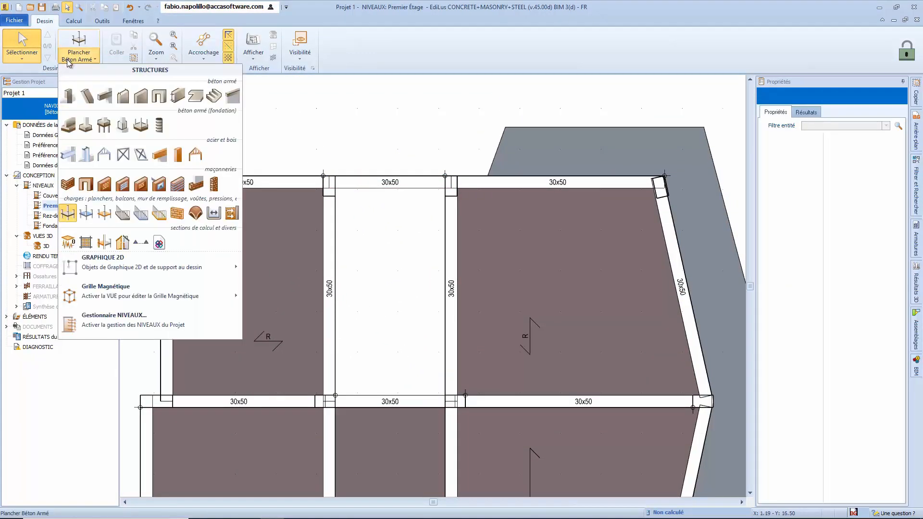
click(212, 99)
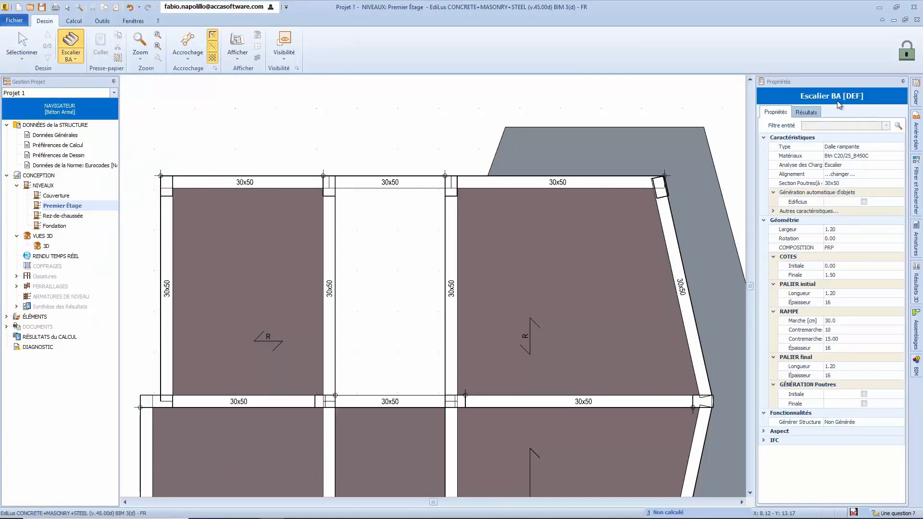
click(887, 147)
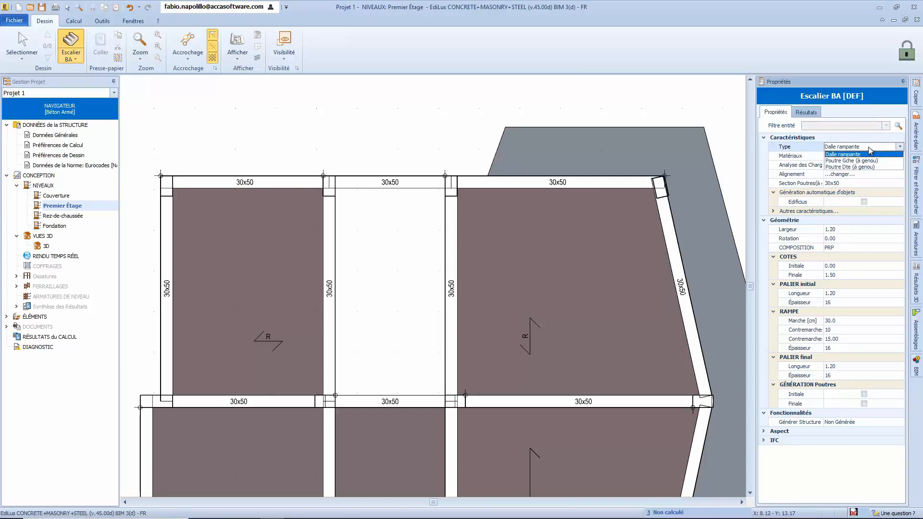
click(872, 155)
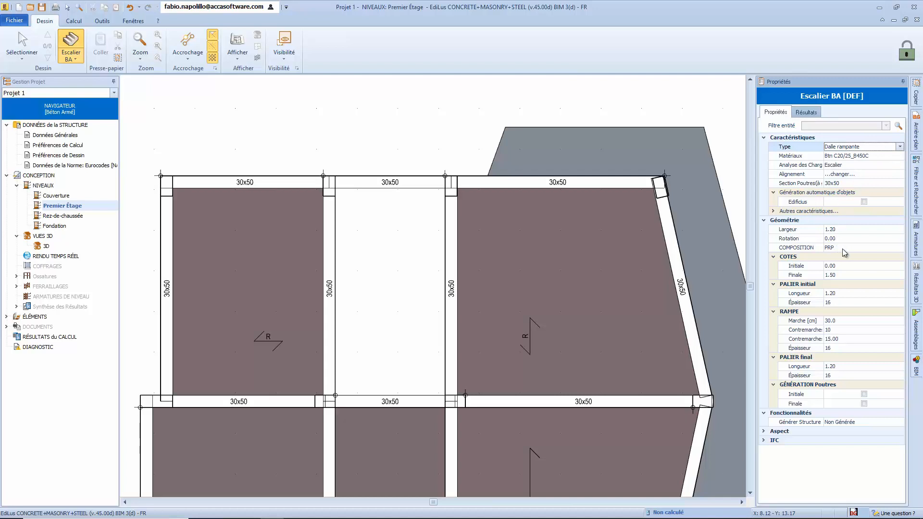
click(879, 248)
click(899, 248)
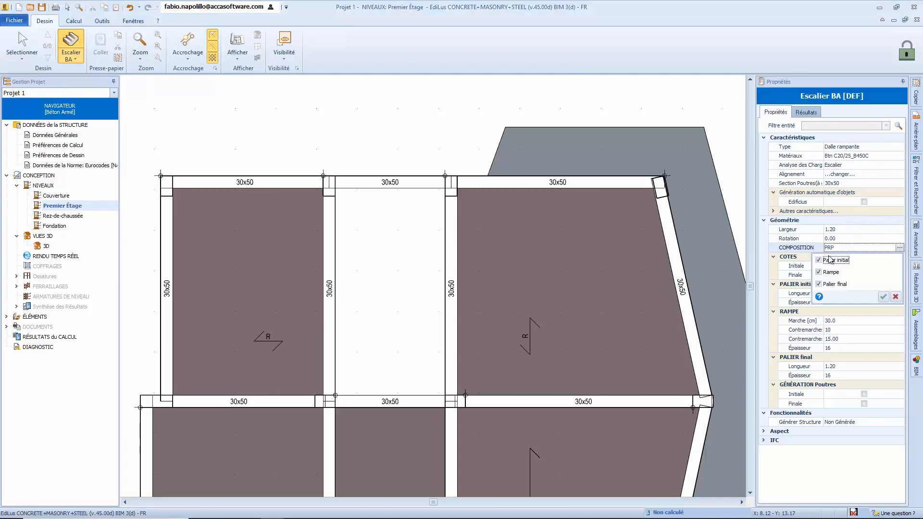
click(883, 296)
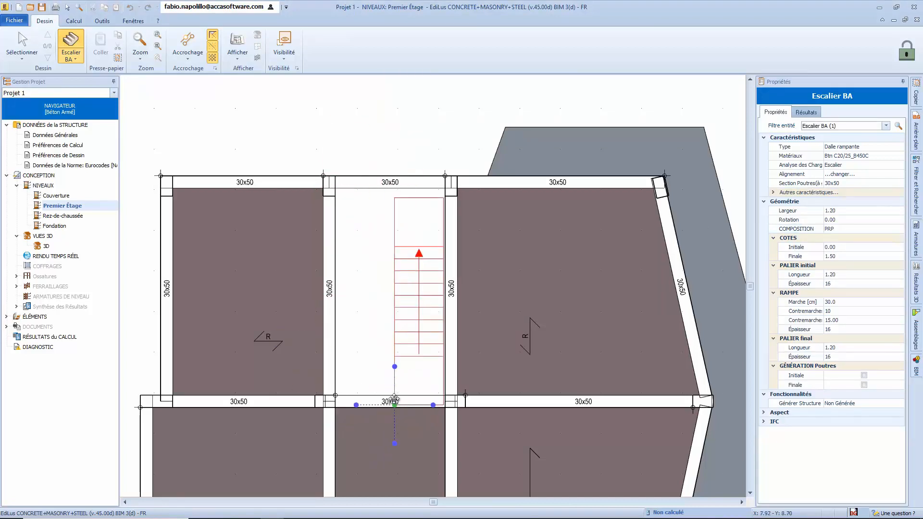
Step: Place two parallel stair flights in the empty bay, starting from diagonally opposite inner corners, with the second rotated 180°
click(336, 395)
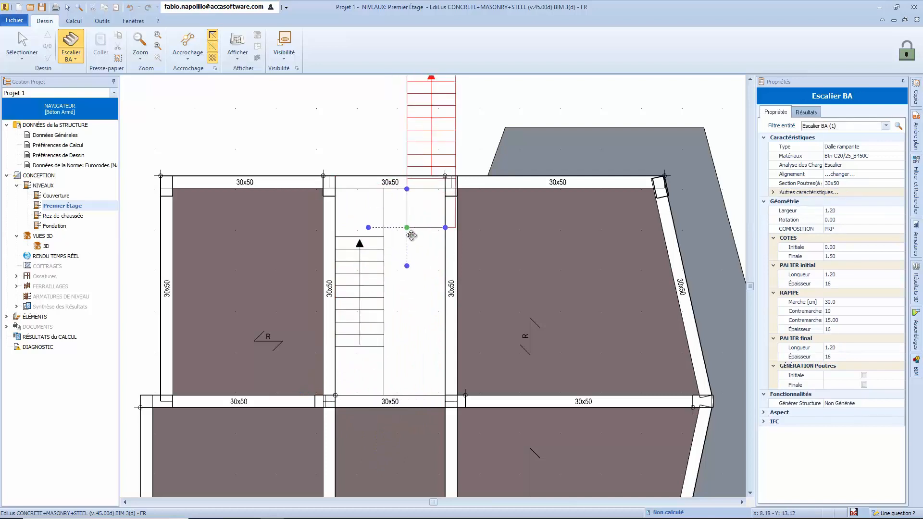
click(445, 188)
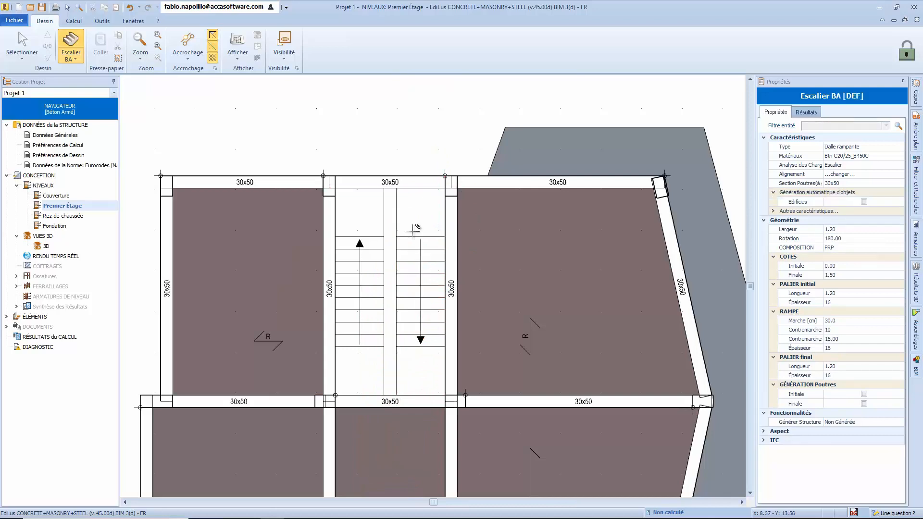
Step: Open the 3D view and set the 180°-rotated stair flight's levels to 1.50 initial and 3.00 final
double_click(64, 249)
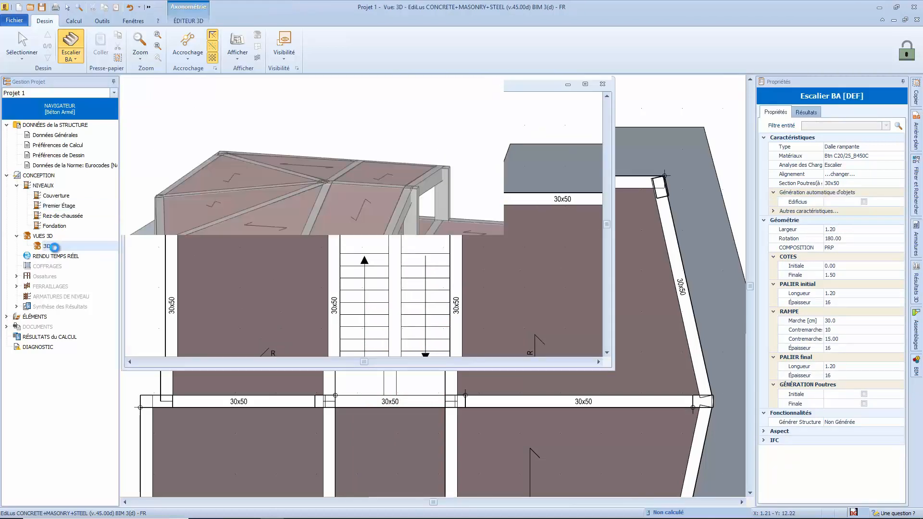
scroll(399, 244, up, 3)
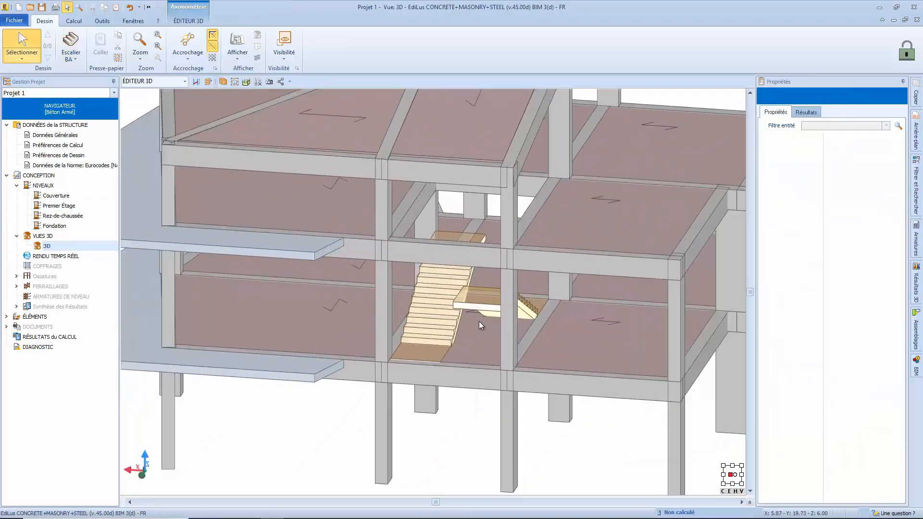
middle_drag(480, 323, 446, 311)
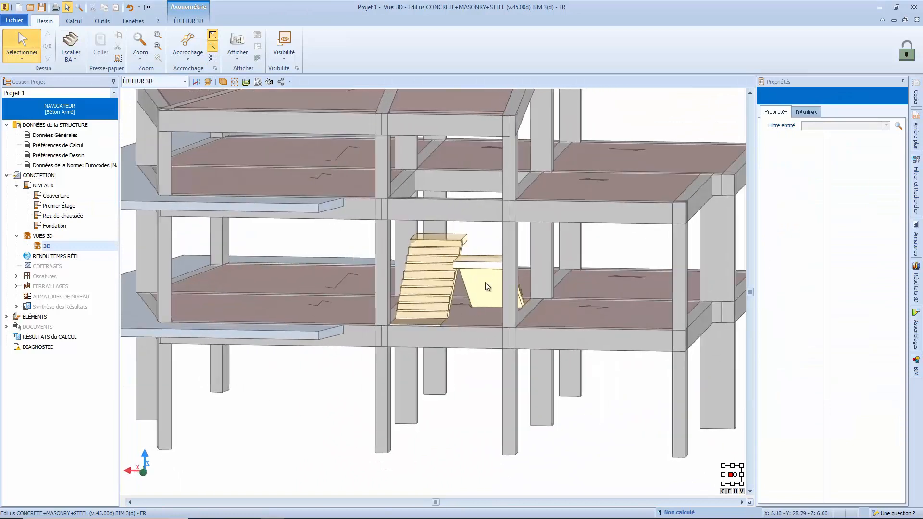
click(437, 297)
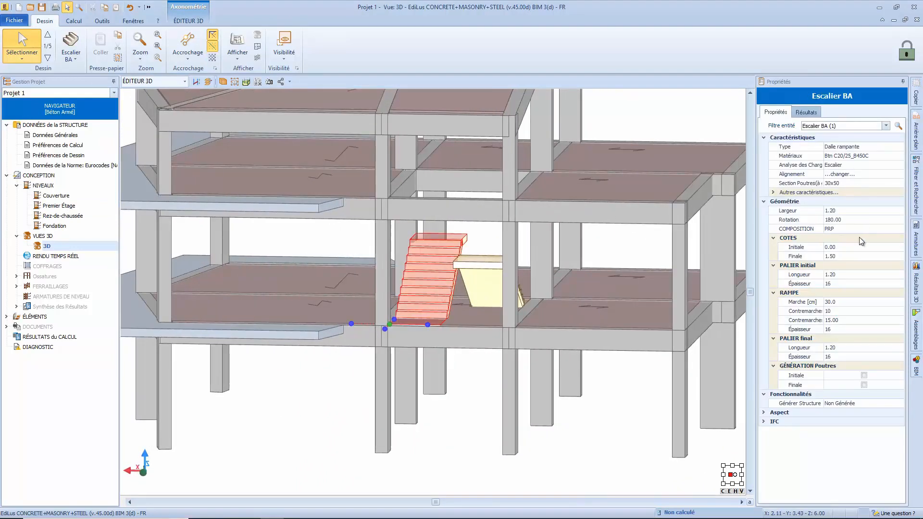
click(839, 256)
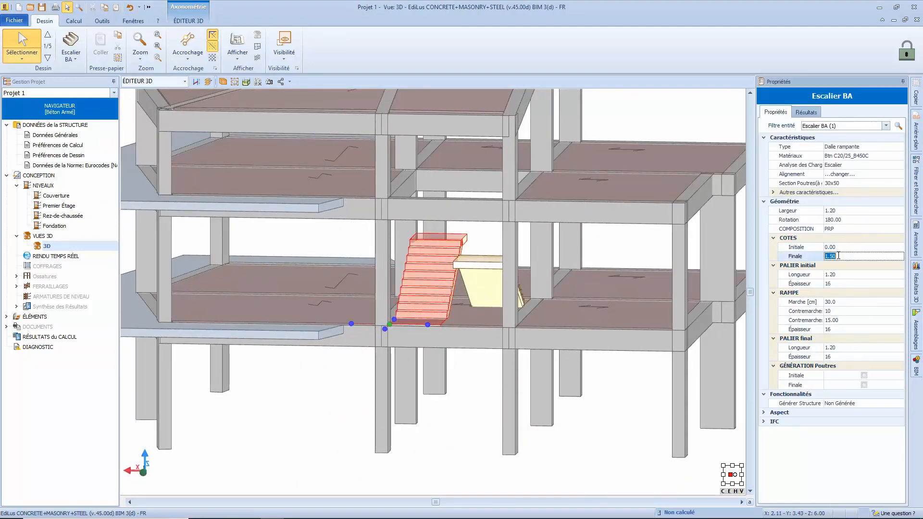
text(3)
key(Return)
click(831, 248)
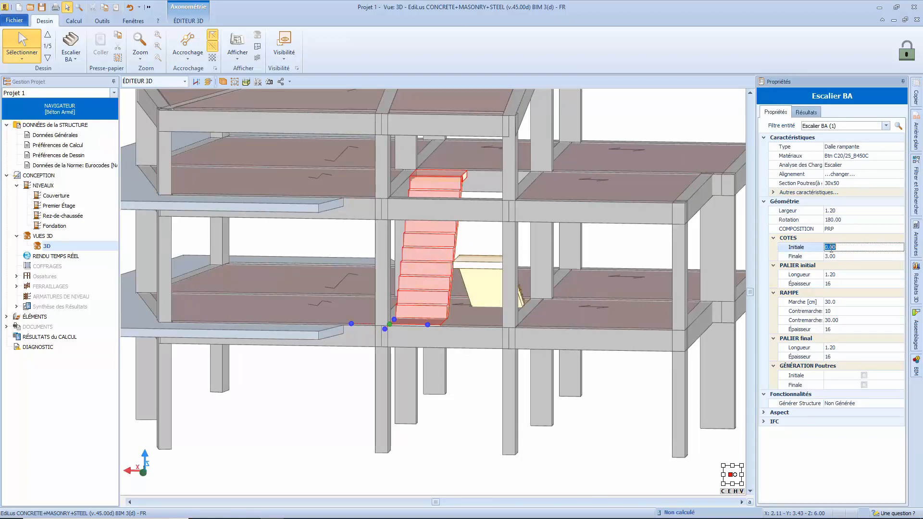
key(Return)
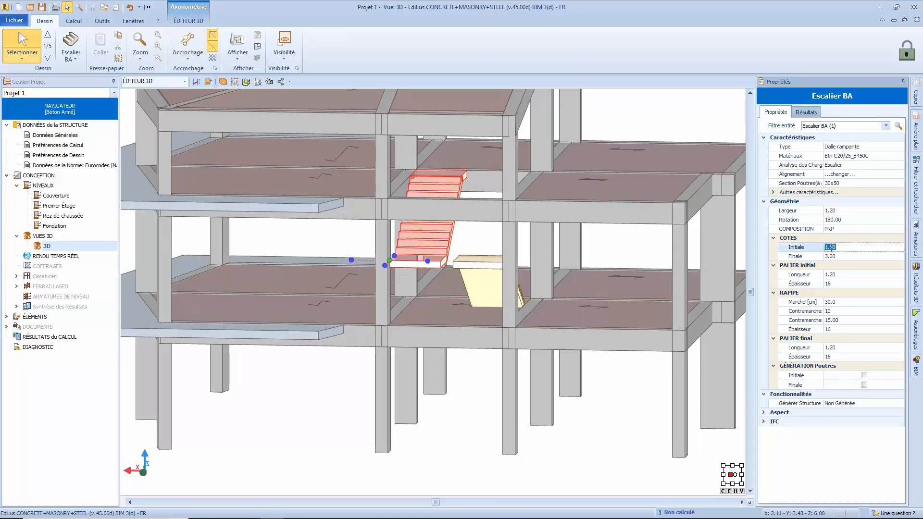
click(436, 272)
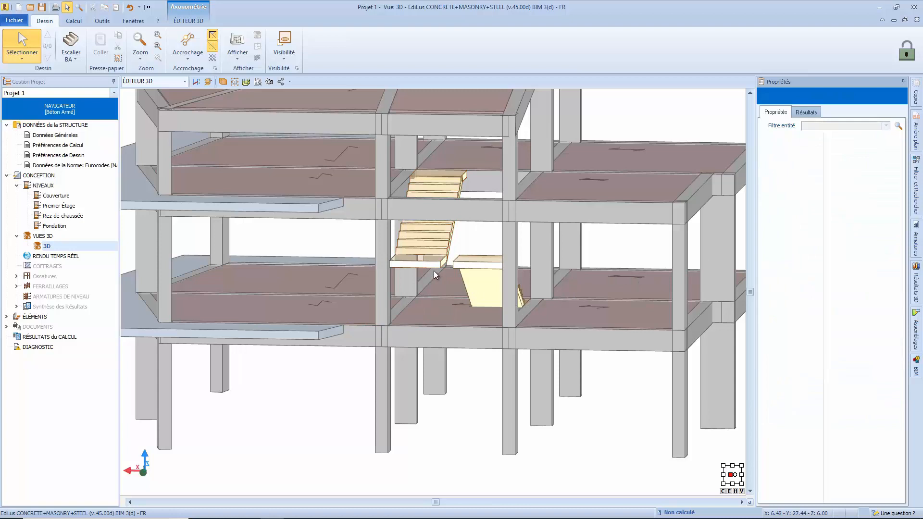
Step: Enable the Initiale beam on the upper stair flight and generate the structural elements for both flights
click(404, 265)
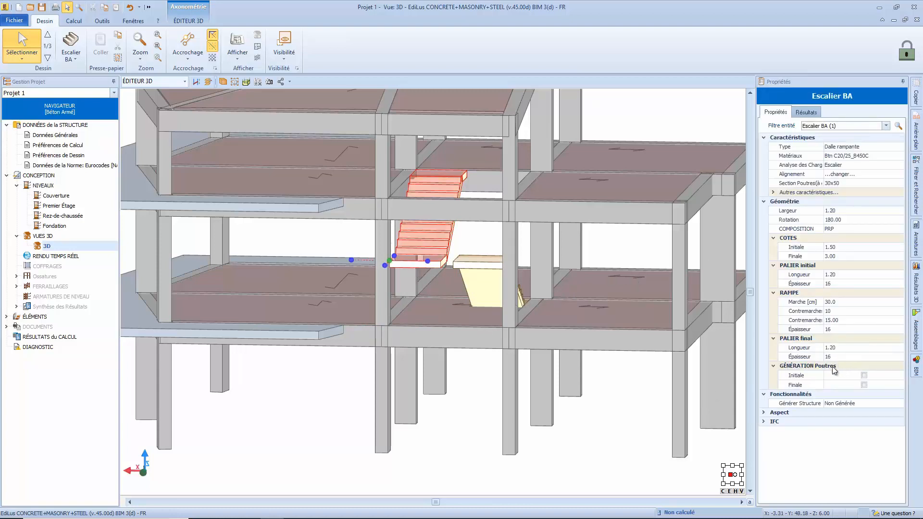
click(864, 375)
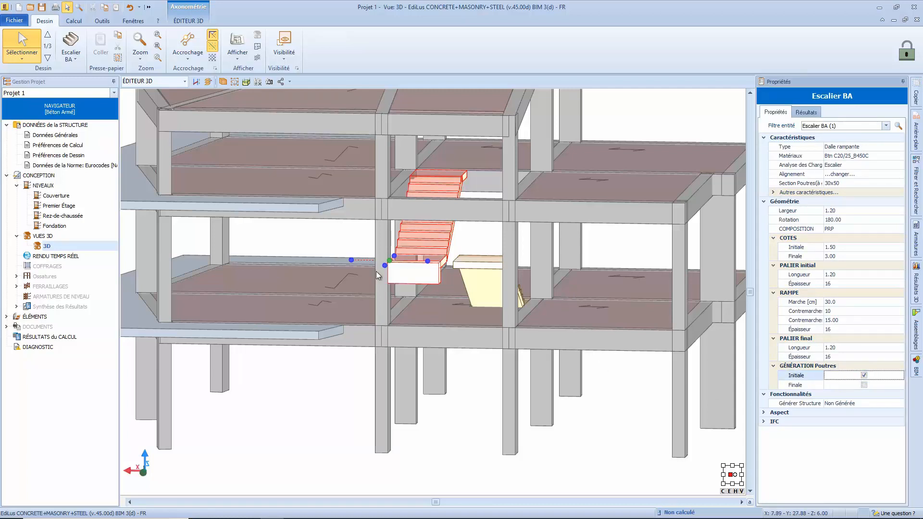
ctrl+click(483, 295)
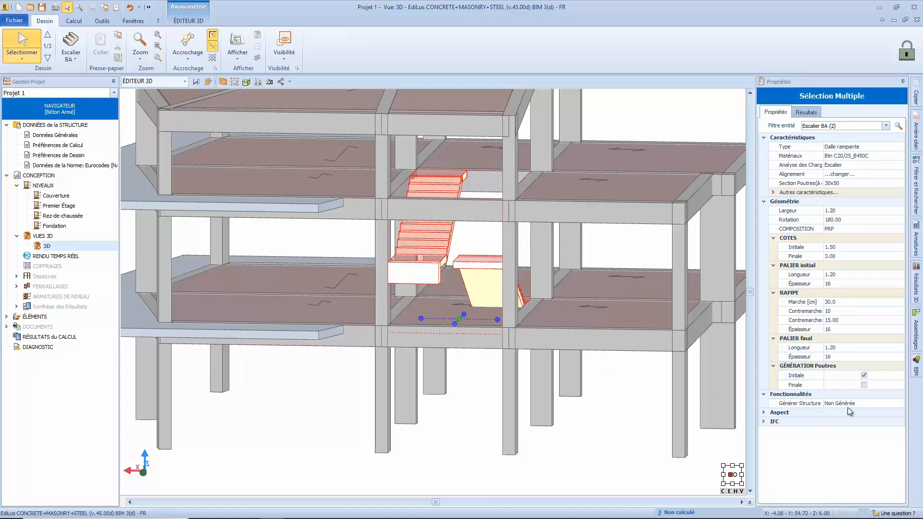
click(899, 404)
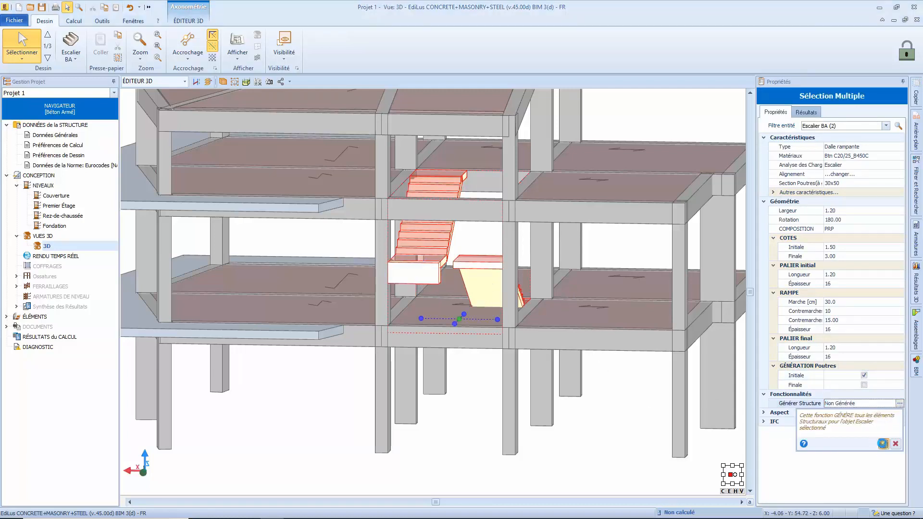
click(883, 443)
middle_drag(710, 390, 700, 398)
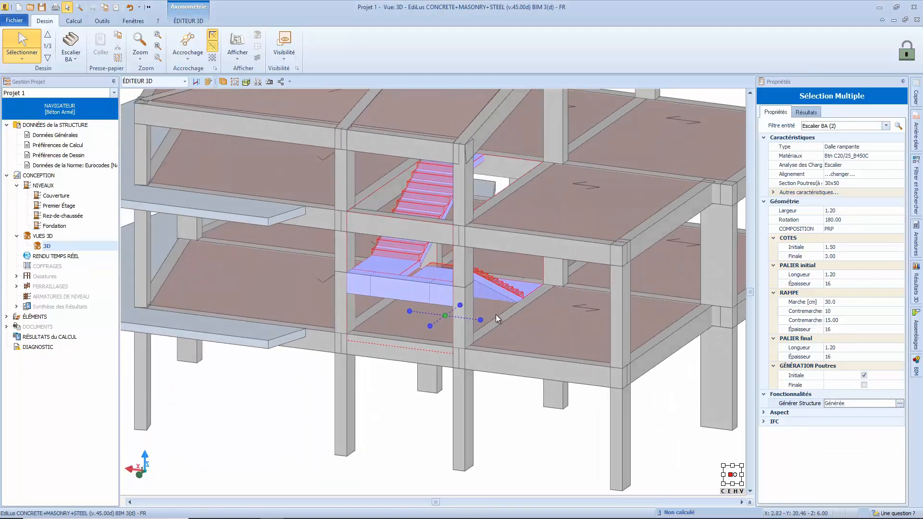
scroll(497, 319, down, 5)
middle_drag(496, 318, 483, 337)
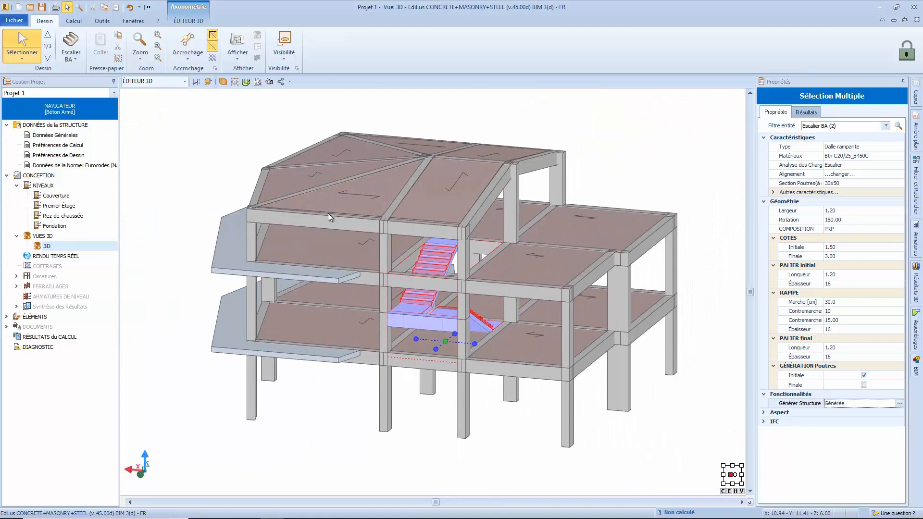
Step: Show the infill walls in the 3D view and clear the stair selection
click(185, 20)
click(98, 39)
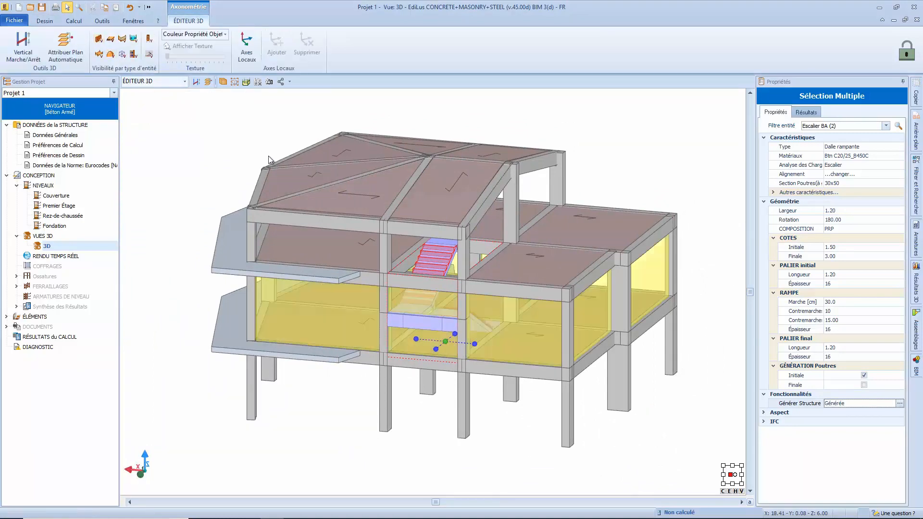
key(Escape)
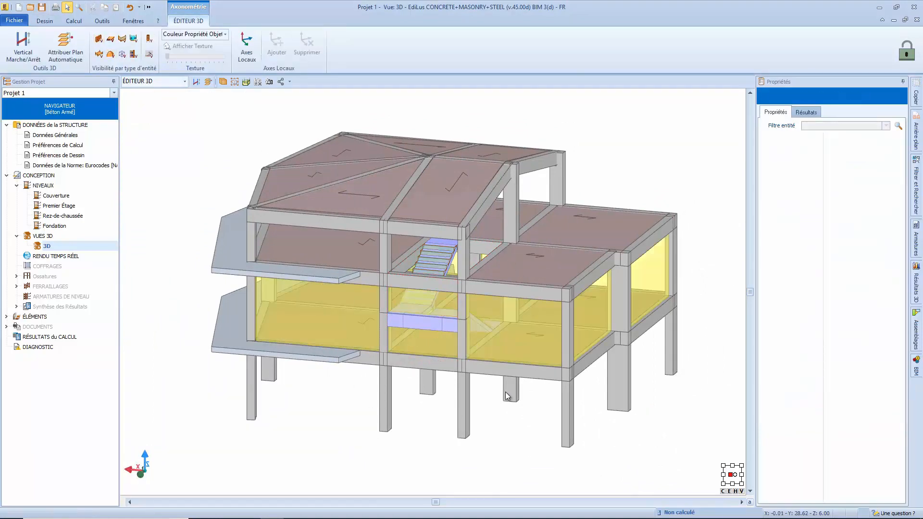
Step: Display the views as separate windows and close the Premier Étage plan, leaving the Rez-de-chaussée plan beside the 3D view
key(F10)
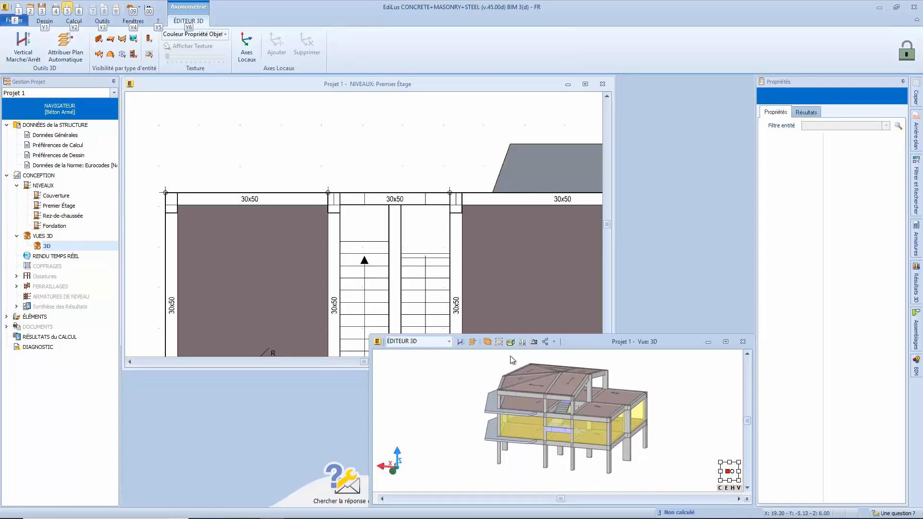
drag(358, 367, 348, 346)
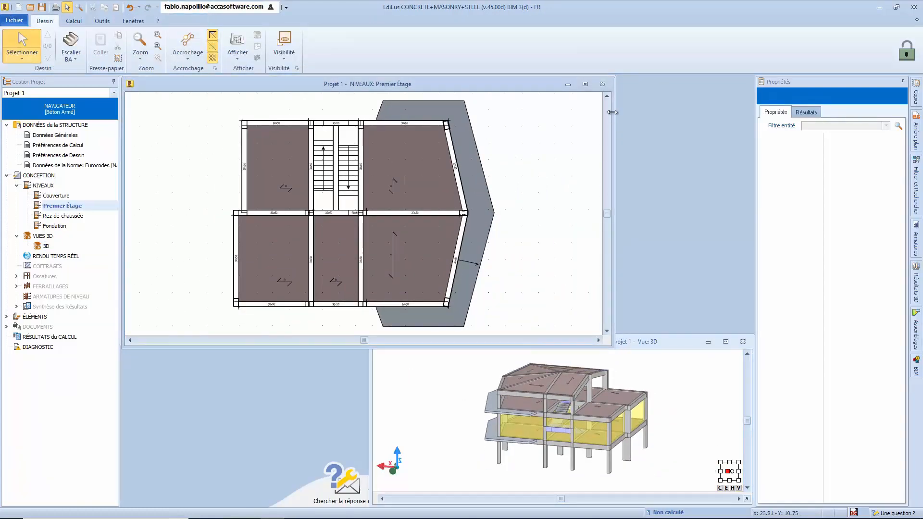
click(602, 83)
click(603, 83)
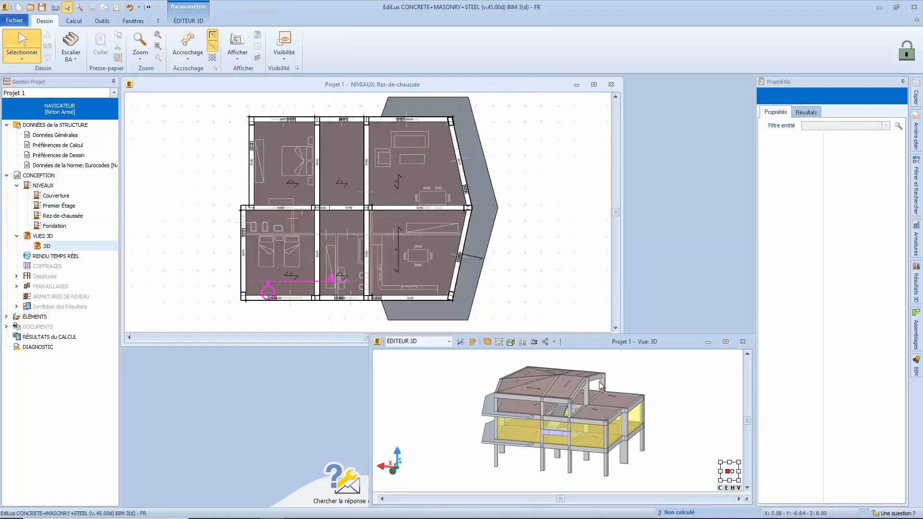
Step: Draw a concrete Paroi along the upper outer edge of the Rez-de-chaussée plan, from the left corner column to the right one
click(69, 58)
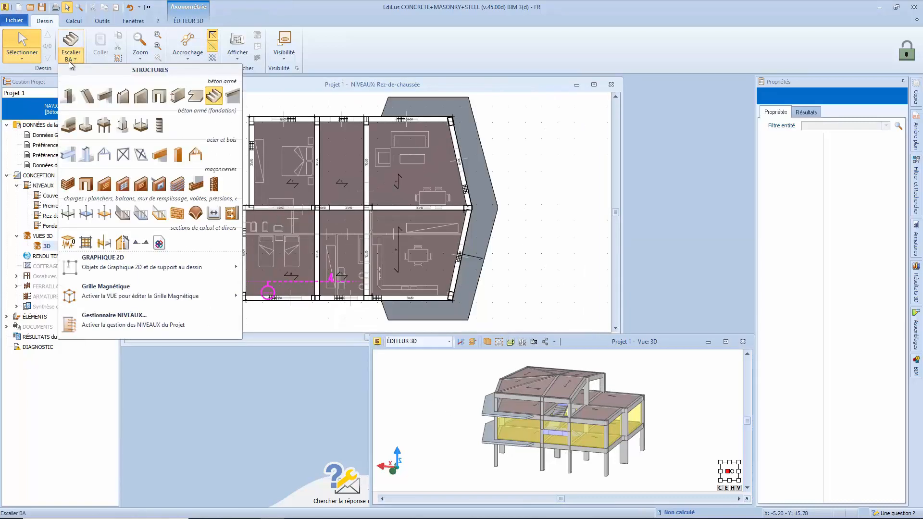
click(141, 96)
scroll(343, 212, up, 5)
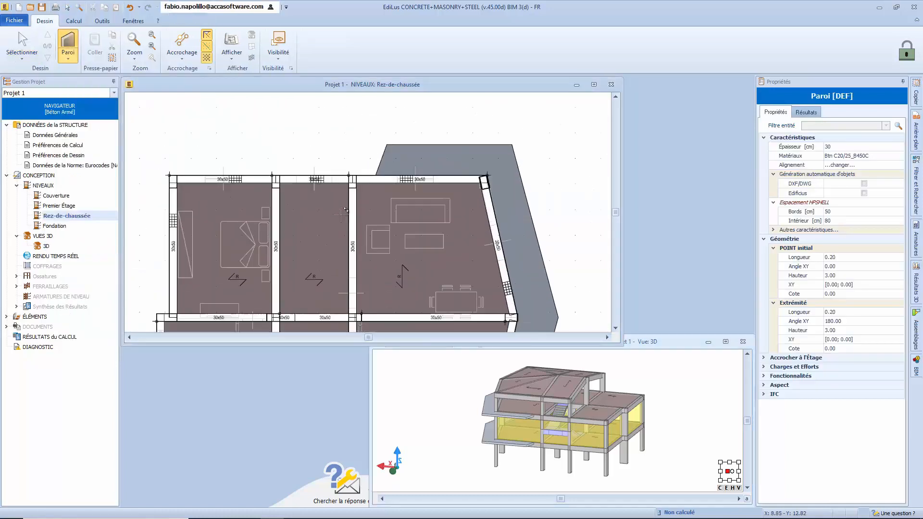
click(220, 193)
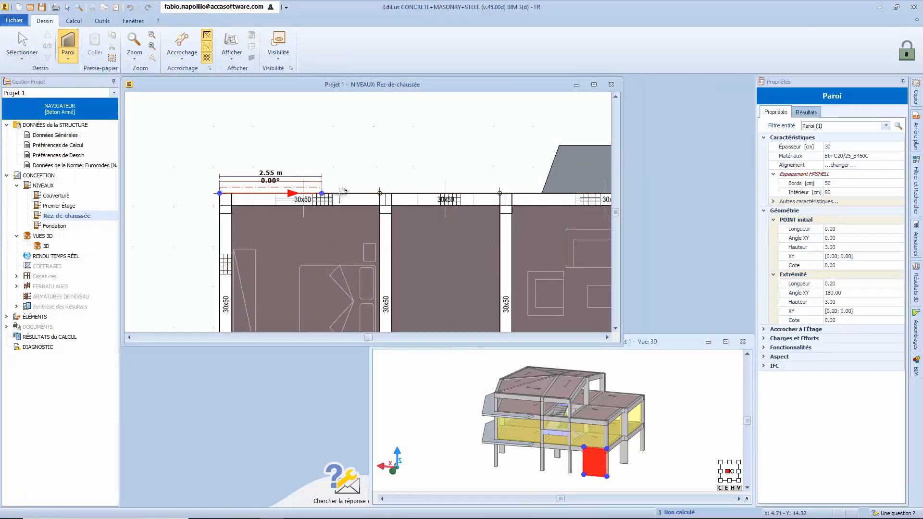
middle_drag(537, 186, 268, 193)
scroll(446, 199, up, 3)
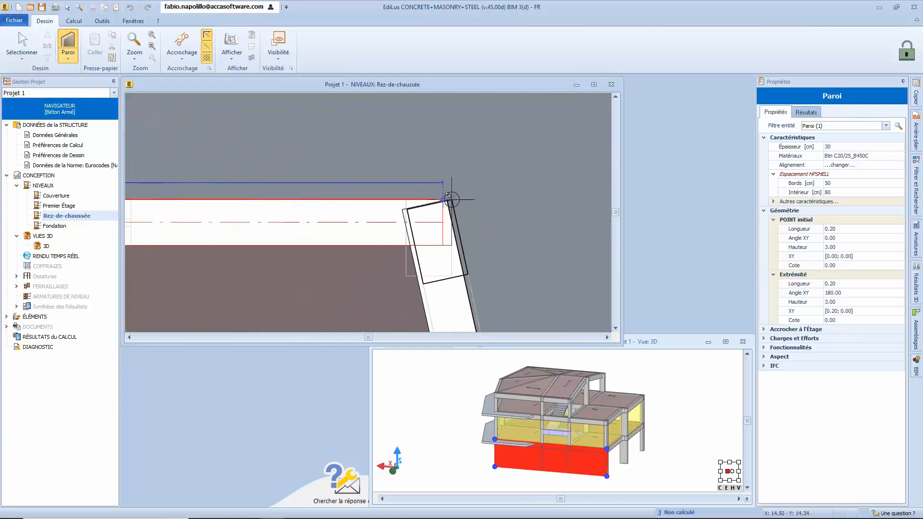
click(446, 198)
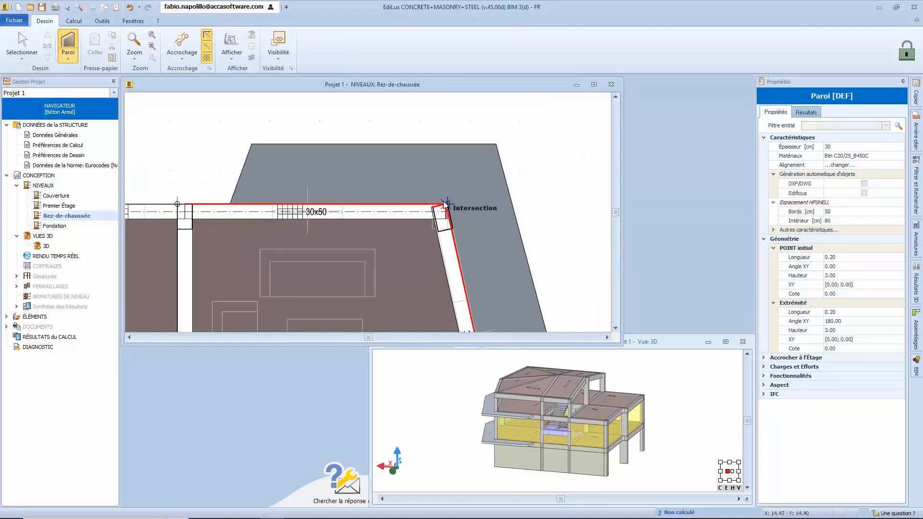
Step: Draw a second Paroi along the slanted outer edge, from the upper right corner to the column at the façade's bend
middle_drag(470, 274, 421, 136)
scroll(448, 309, up, 4)
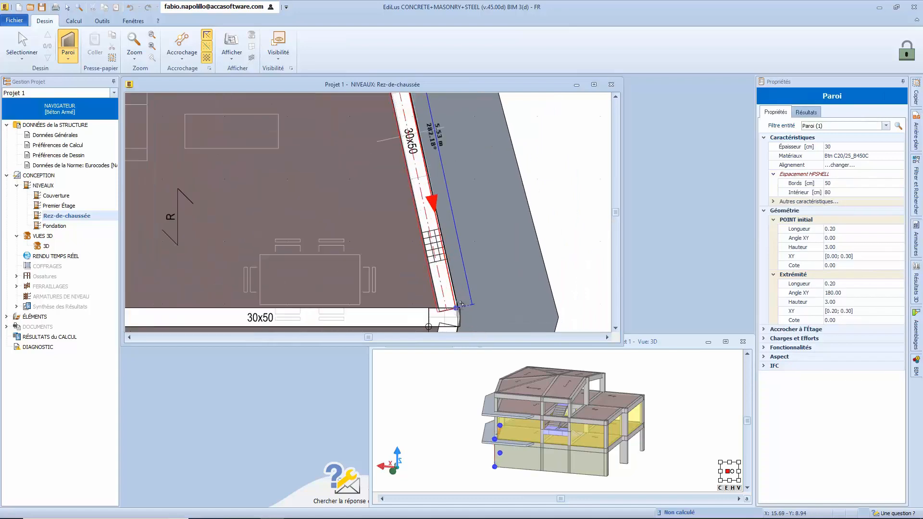
click(465, 305)
scroll(447, 289, down, 5)
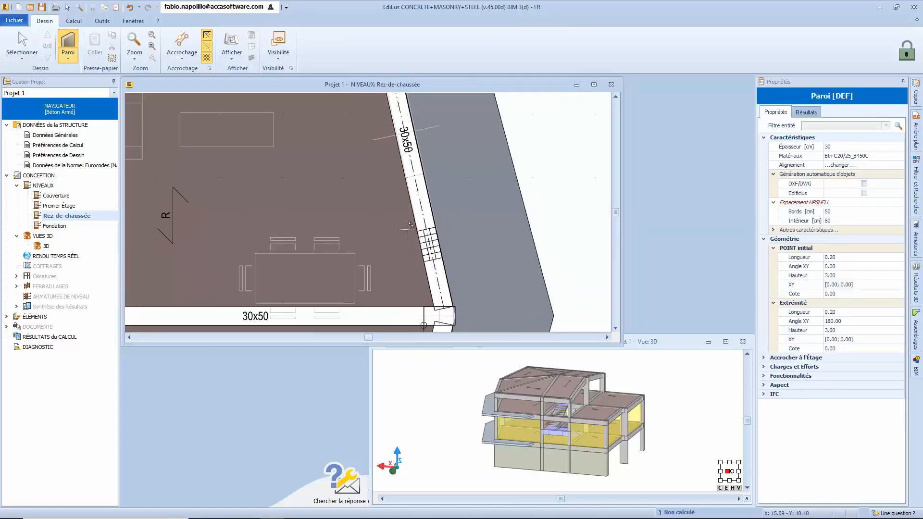
mouse_move(373, 228)
middle_down()
mouse_move(420, 269)
mouse_move(447, 270)
middle_up()
mouse_move(358, 208)
middle_down()
mouse_move(435, 258)
mouse_move(451, 258)
middle_up()
click(542, 399)
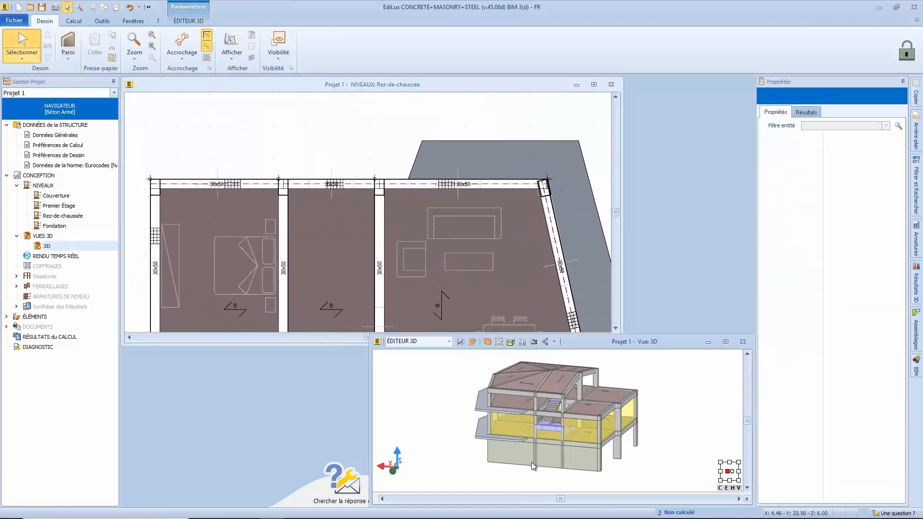
Step: Start a Pression Terrain (sur parois) on the Rez-de-chaussée plan with the soil "Sable argileux moyennement cons..."
click(72, 56)
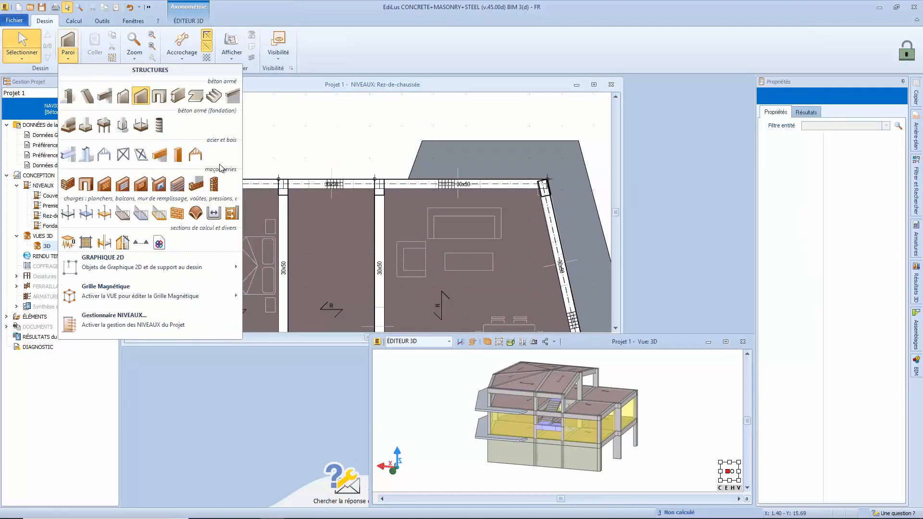
click(232, 213)
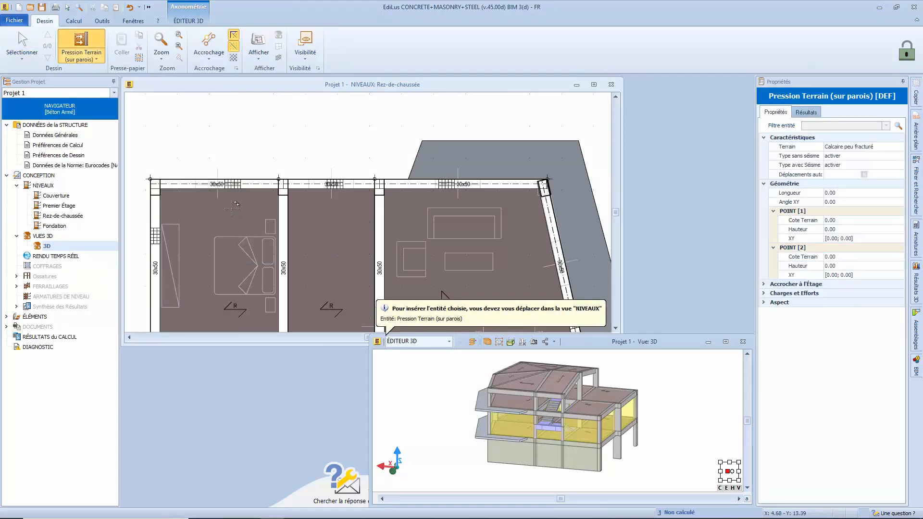
click(373, 86)
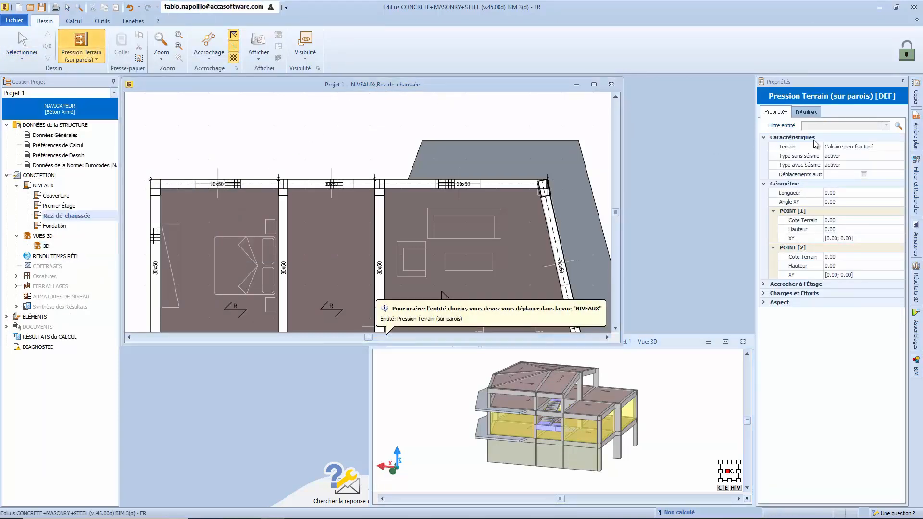
click(879, 146)
click(879, 146)
click(840, 166)
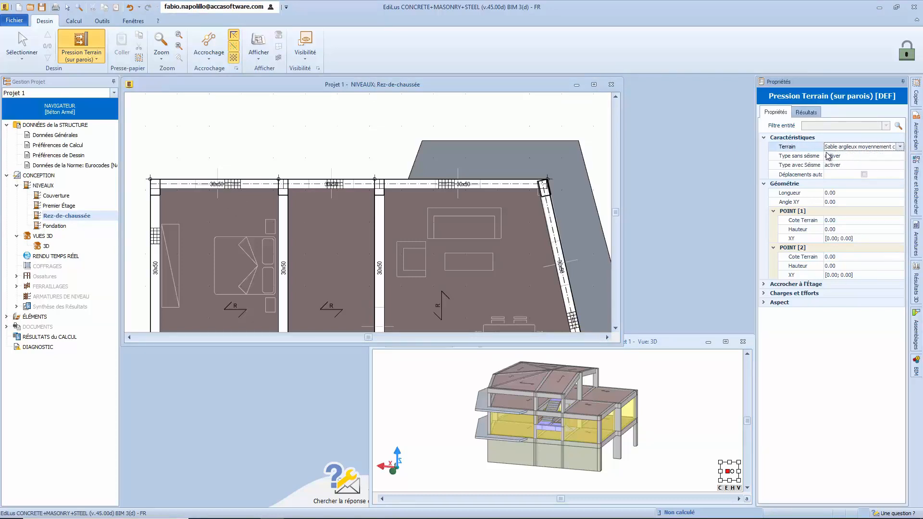
Step: Apply the earth pressure along the whole upper Paroi, from corner to corner, and finish the entity there
click(151, 178)
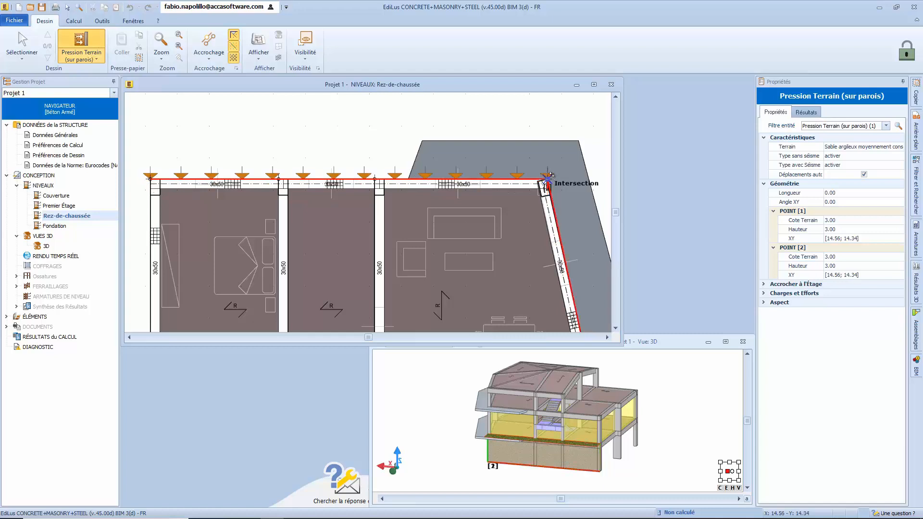
click(553, 170)
right_click(494, 152)
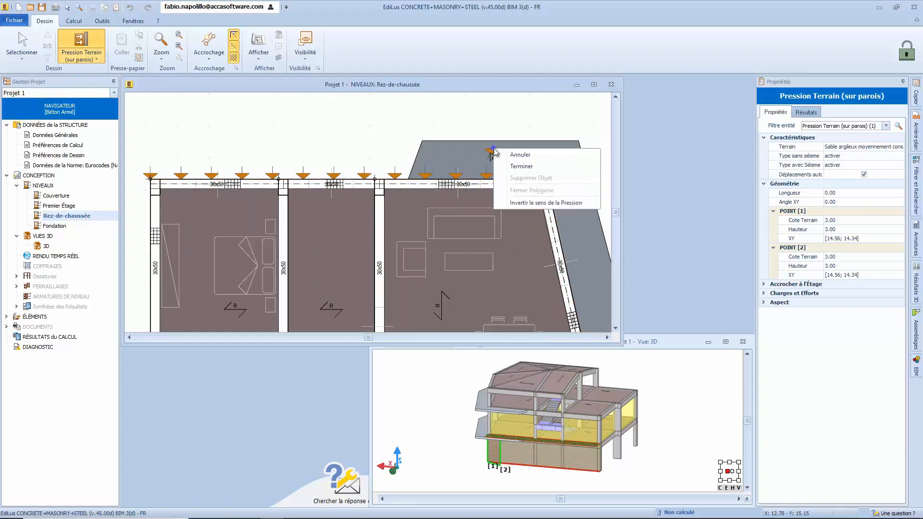
click(517, 167)
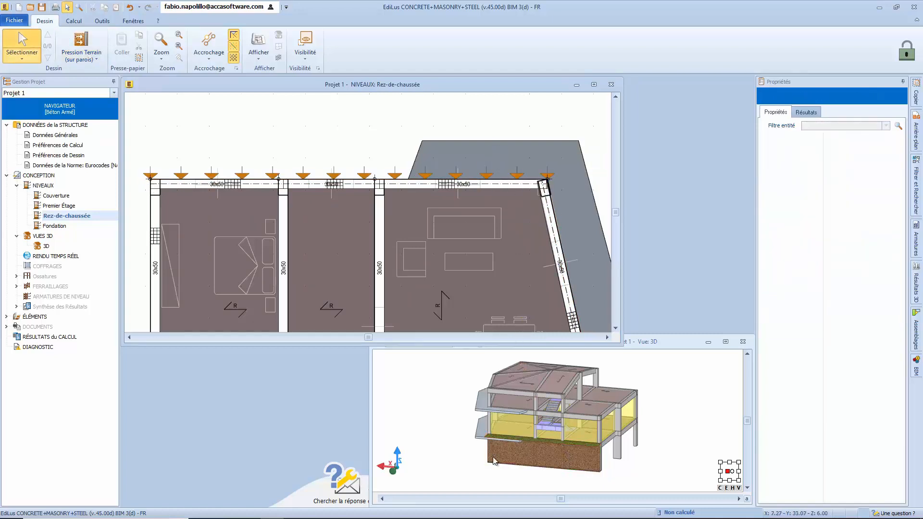